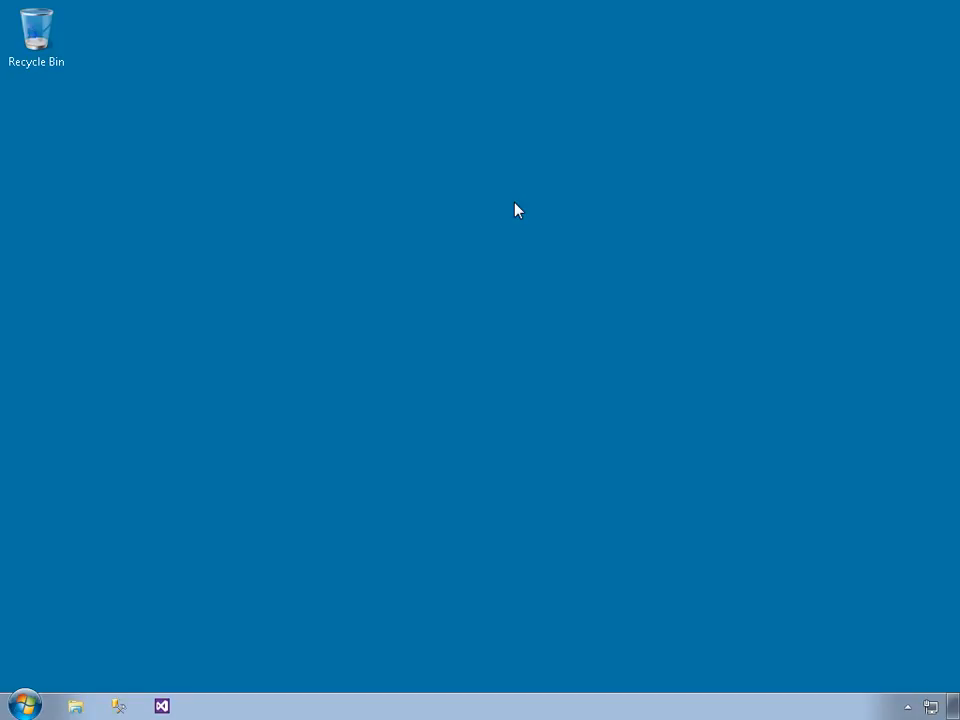
Open Report Builder 3.0 and start the Table or Matrix Wizard with the option to create a dataset
{"action": "left_click", "coordinate": [27, 705]}
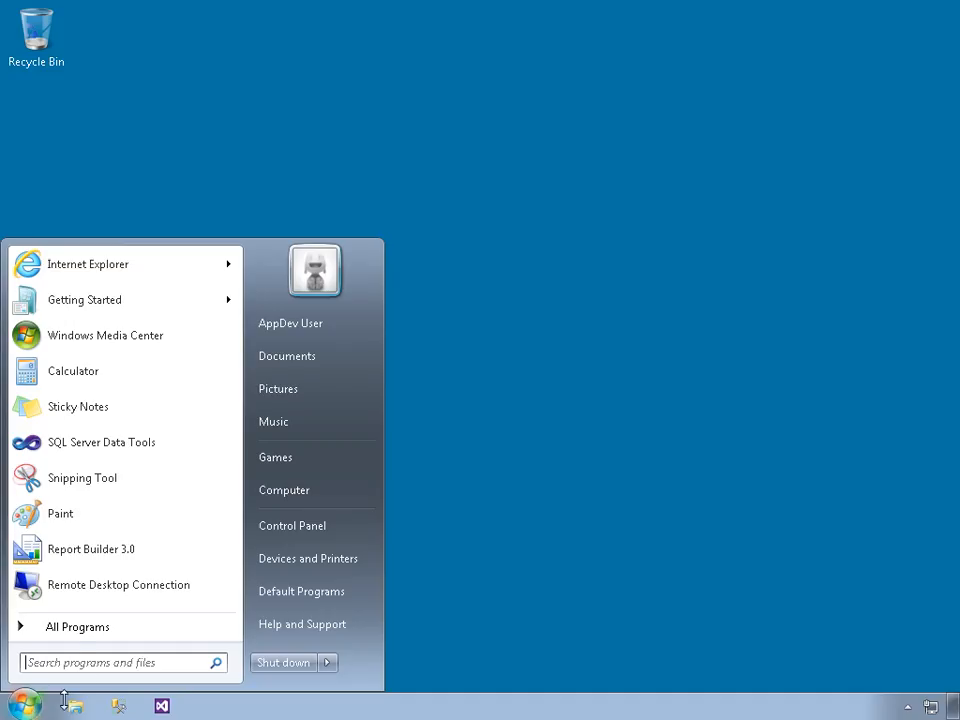
{"action": "left_click", "coordinate": [101, 568]}
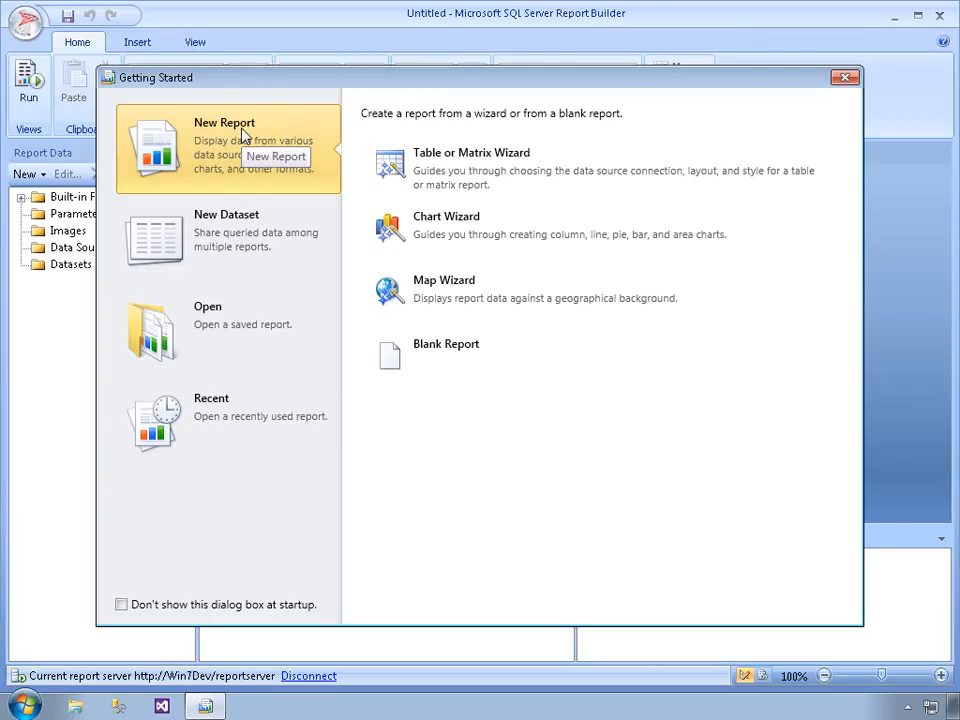
{"action": "left_click", "coordinate": [590, 186]}
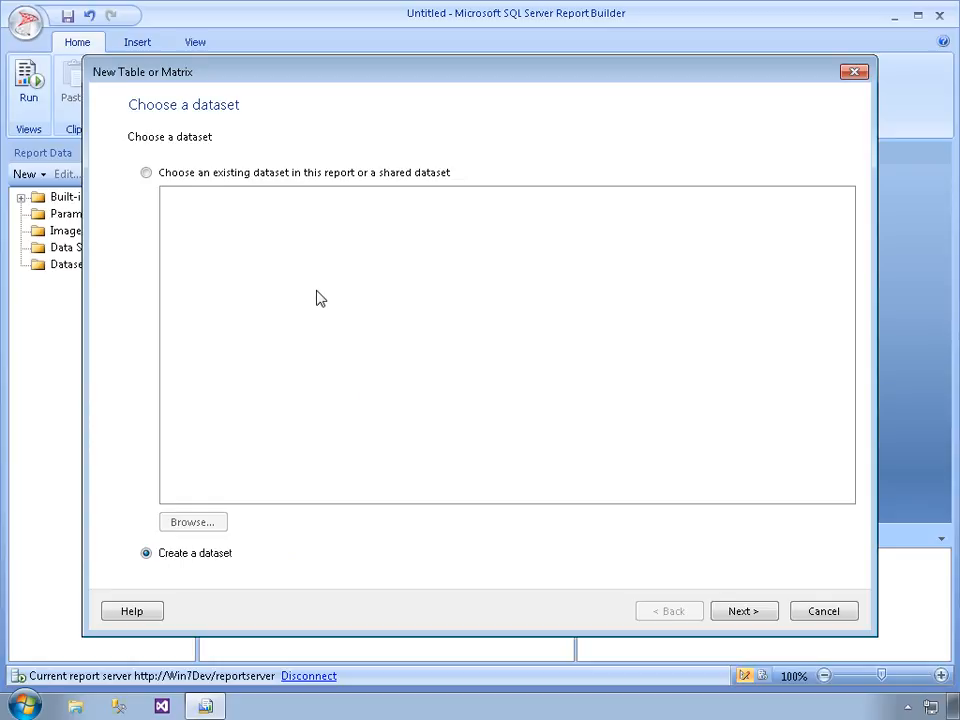
{"action": "left_click", "coordinate": [730, 616]}
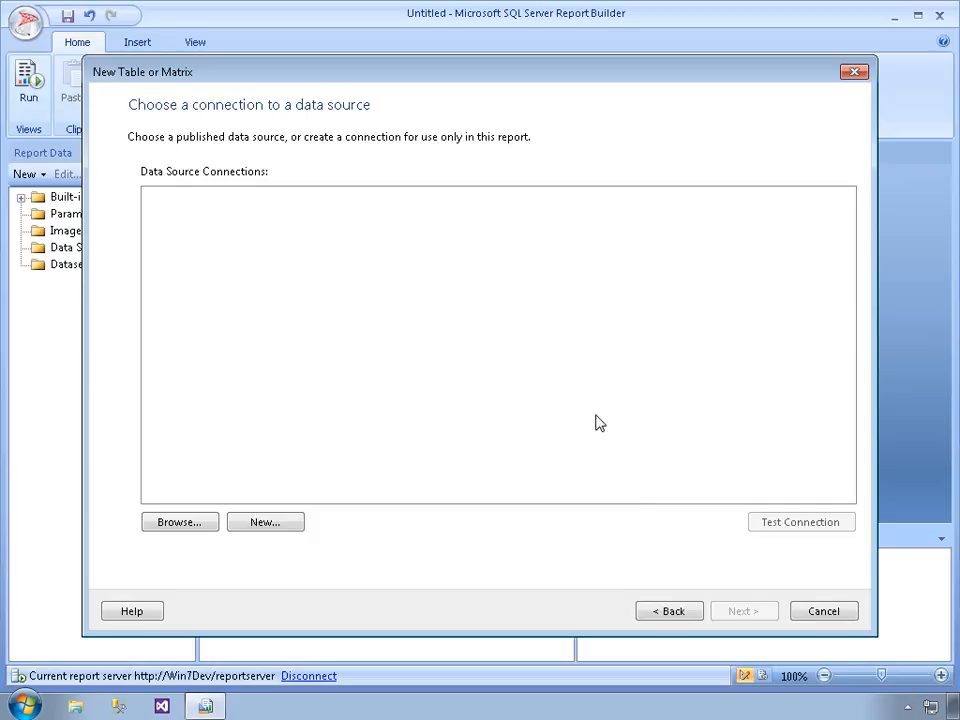
Create a data source named AdventureWorksLT with the Microsoft SQL Server connection type
{"action": "left_click", "coordinate": [289, 524]}
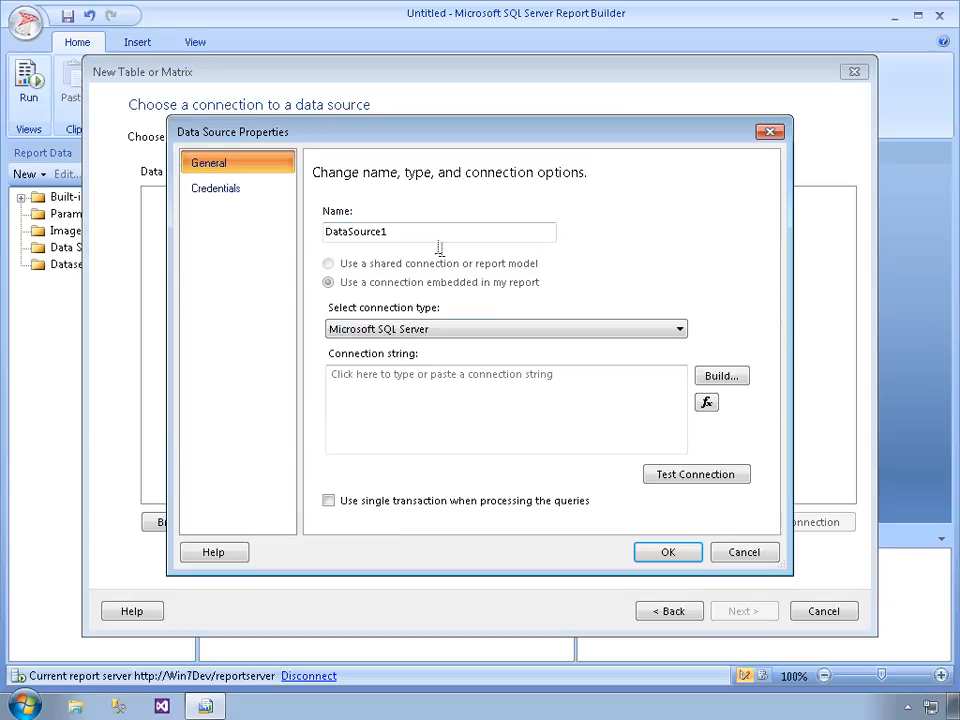
{"action": "left_click_drag", "start_coordinate": [429, 238], "coordinate": [257, 240]}
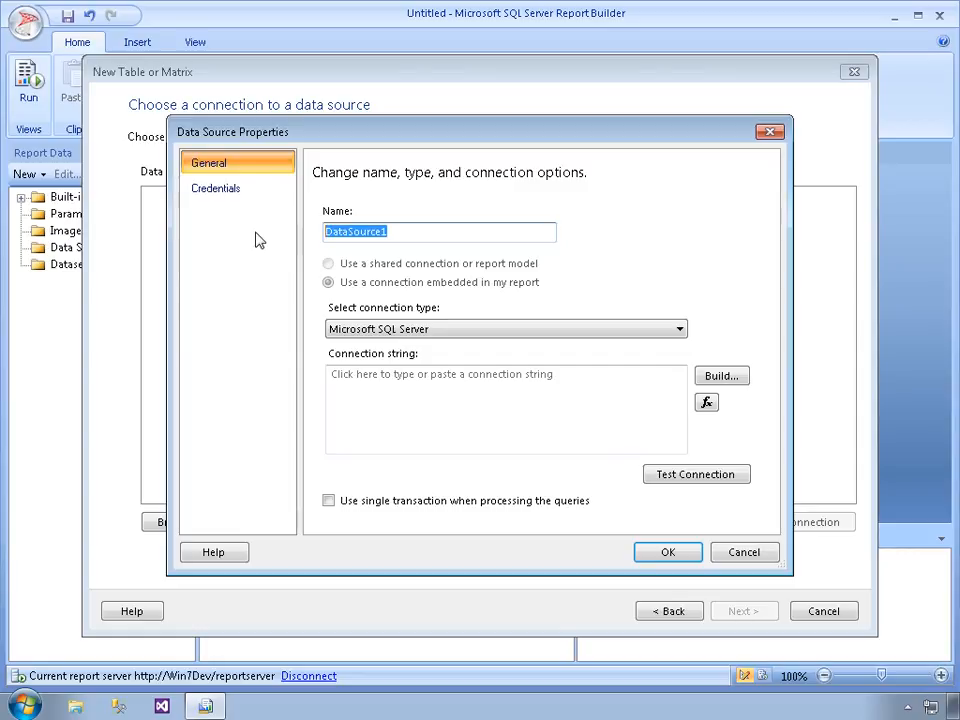
{"action": "type", "text": "Advent"}
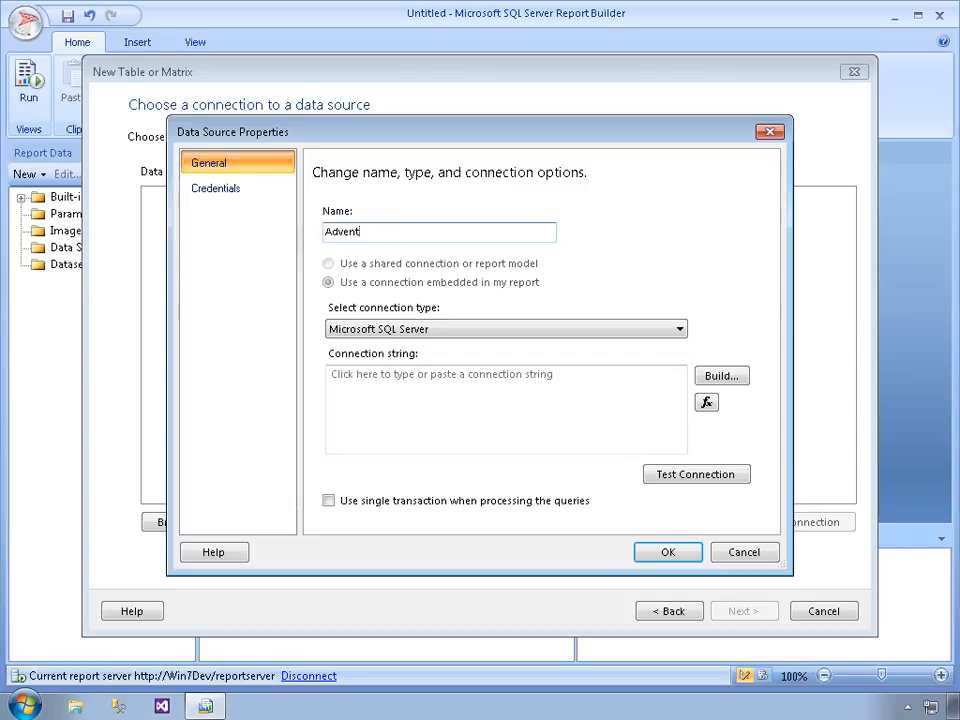
{"action": "type", "text": "ureWorksLT"}
{"action": "left_click", "coordinate": [364, 330]}
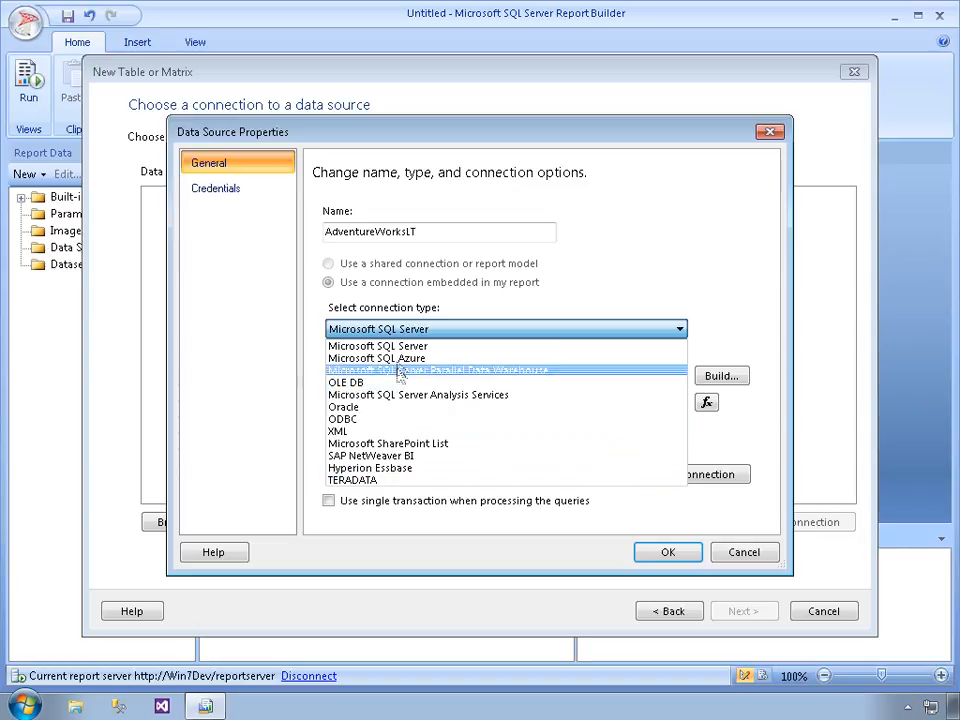
{"action": "left_click", "coordinate": [718, 337]}
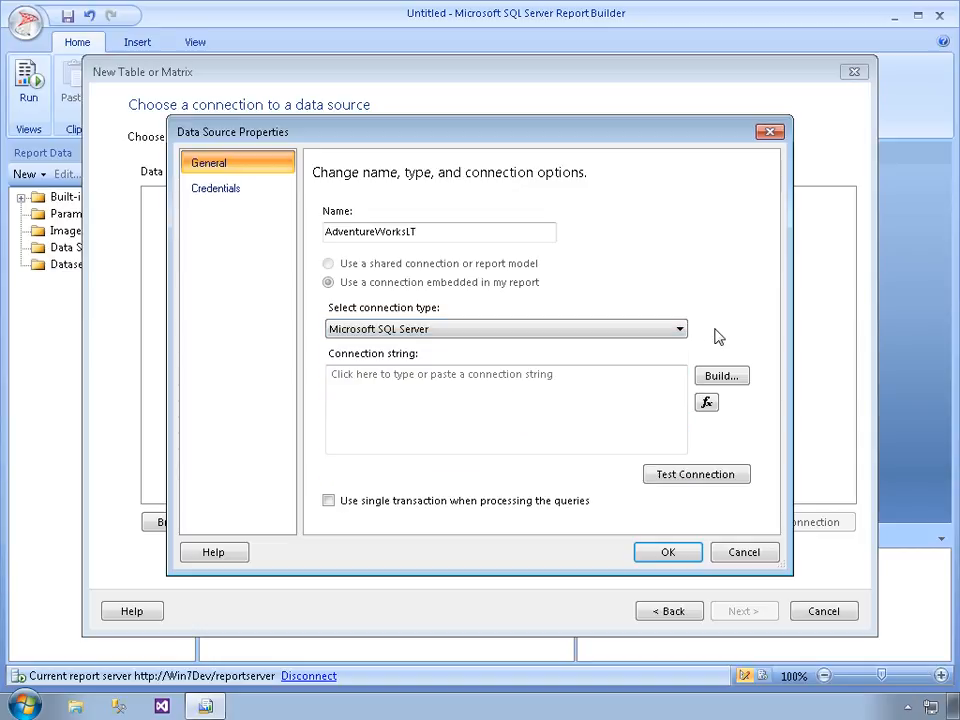
Build the connection string for server Win7Dev and database AdventureWorksLT2012 using Windows Authentication
{"action": "left_click", "coordinate": [394, 398]}
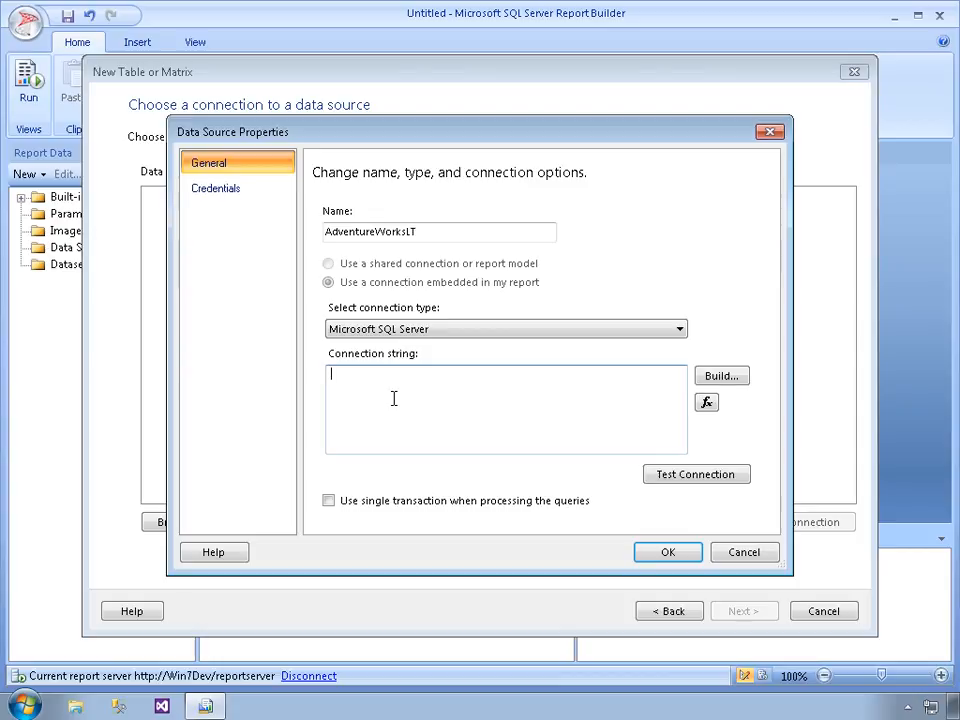
{"action": "left_click", "coordinate": [724, 378]}
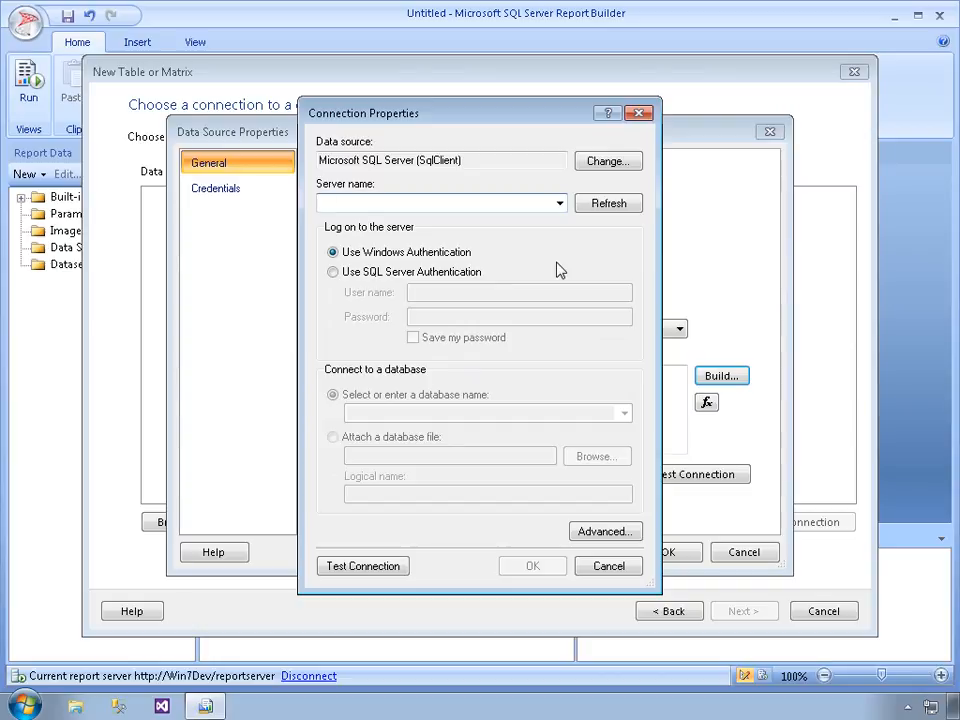
{"action": "type", "text": "Win"}
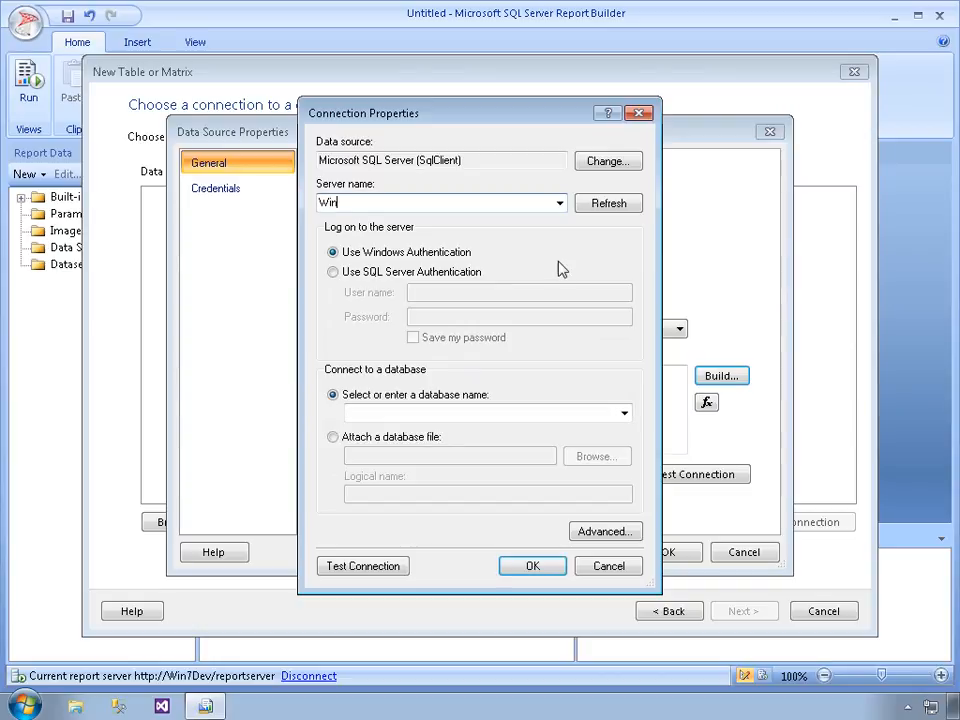
{"action": "type", "text": "7Dev"}
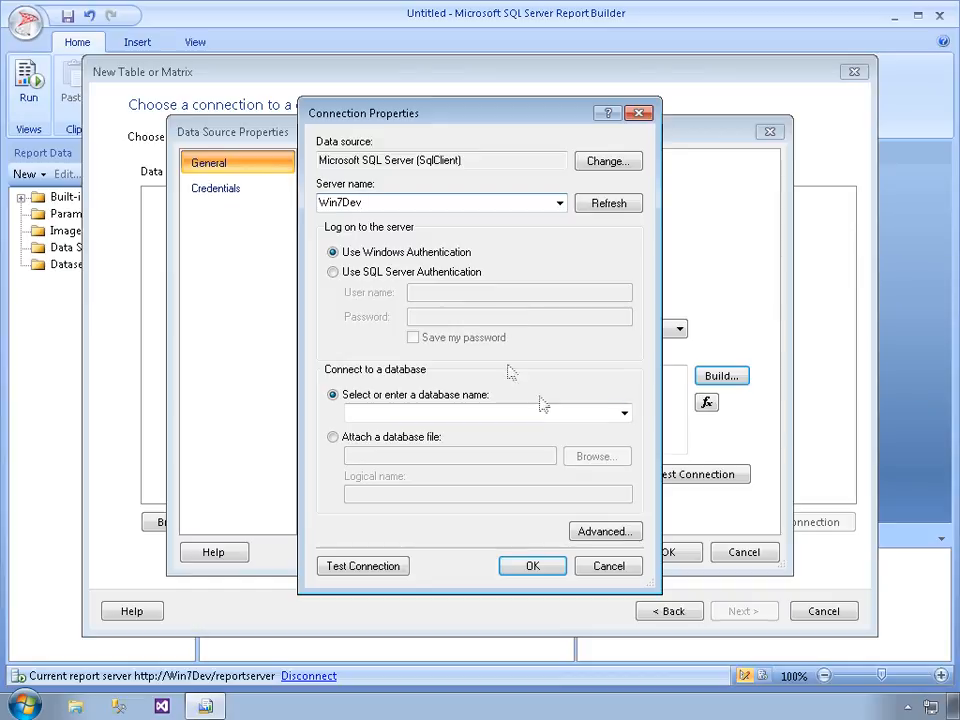
{"action": "left_click", "coordinate": [623, 414]}
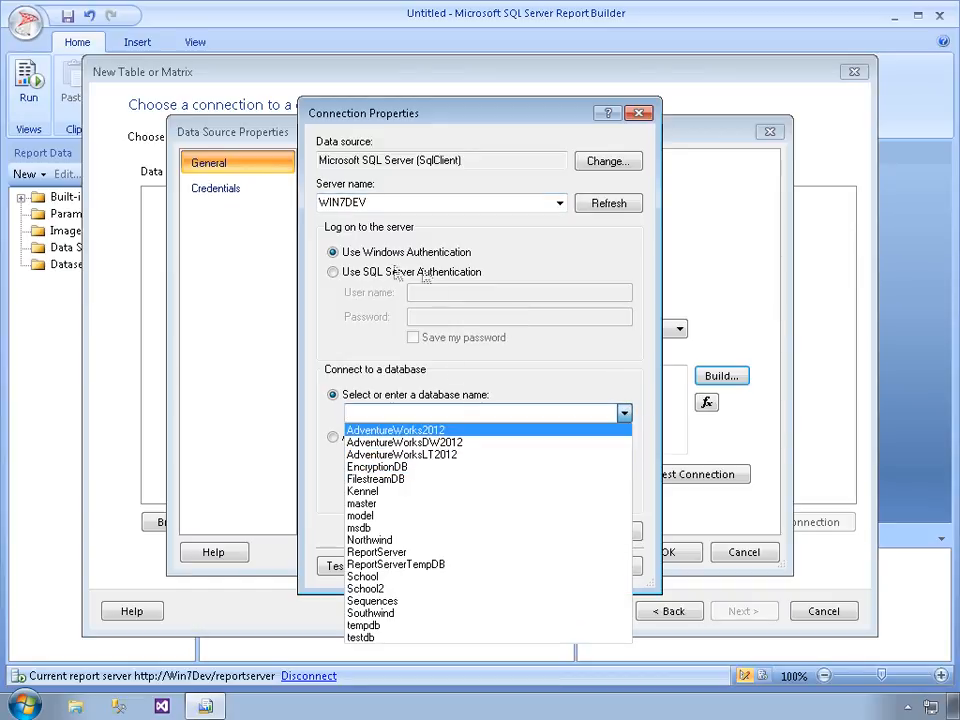
{"action": "left_click", "coordinate": [433, 456]}
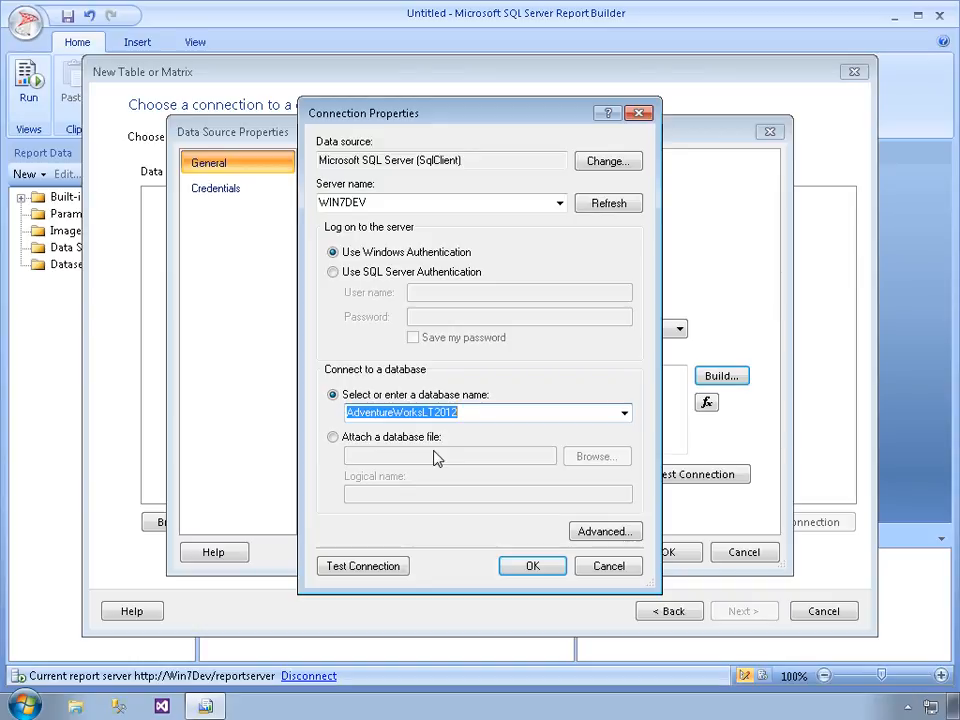
Check the advanced connection properties, then test and accept the connection
{"action": "left_click", "coordinate": [614, 535]}
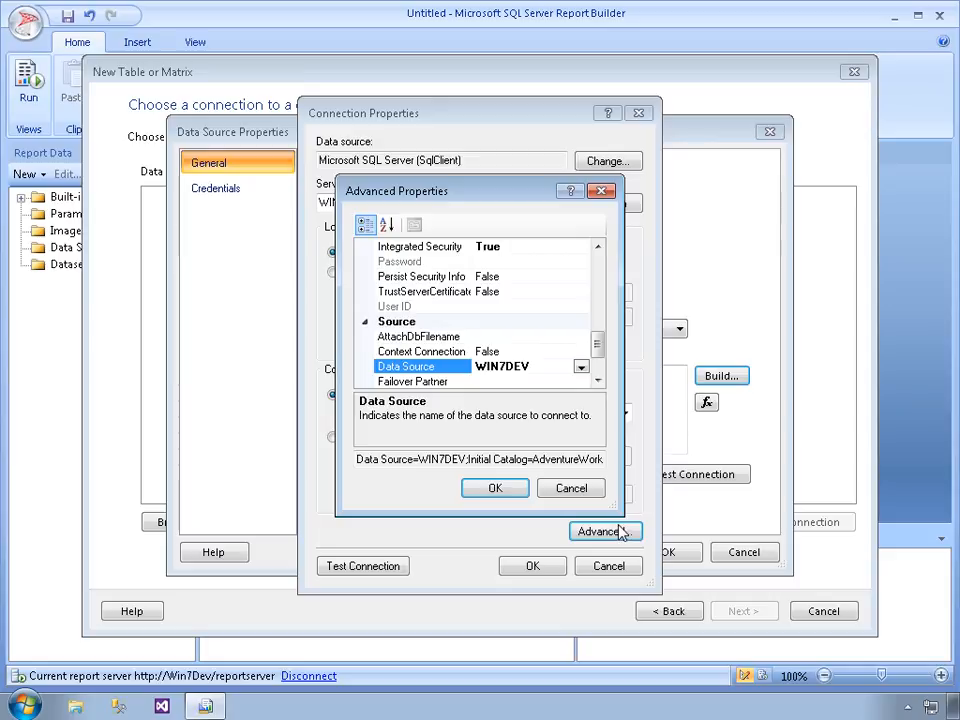
{"action": "left_click", "coordinate": [571, 489]}
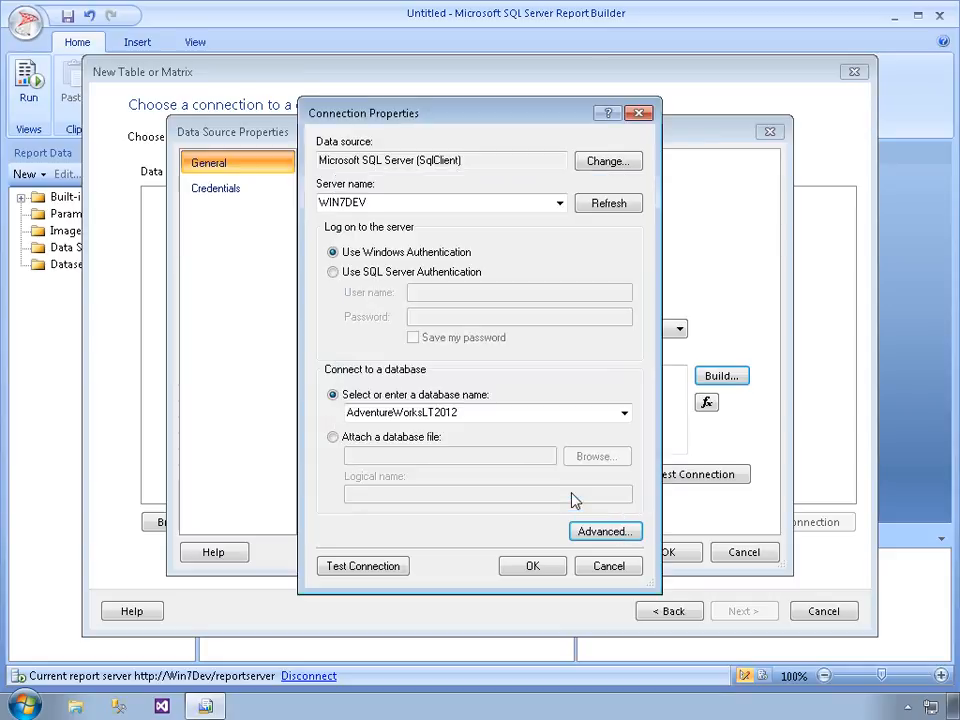
{"action": "left_click", "coordinate": [354, 568]}
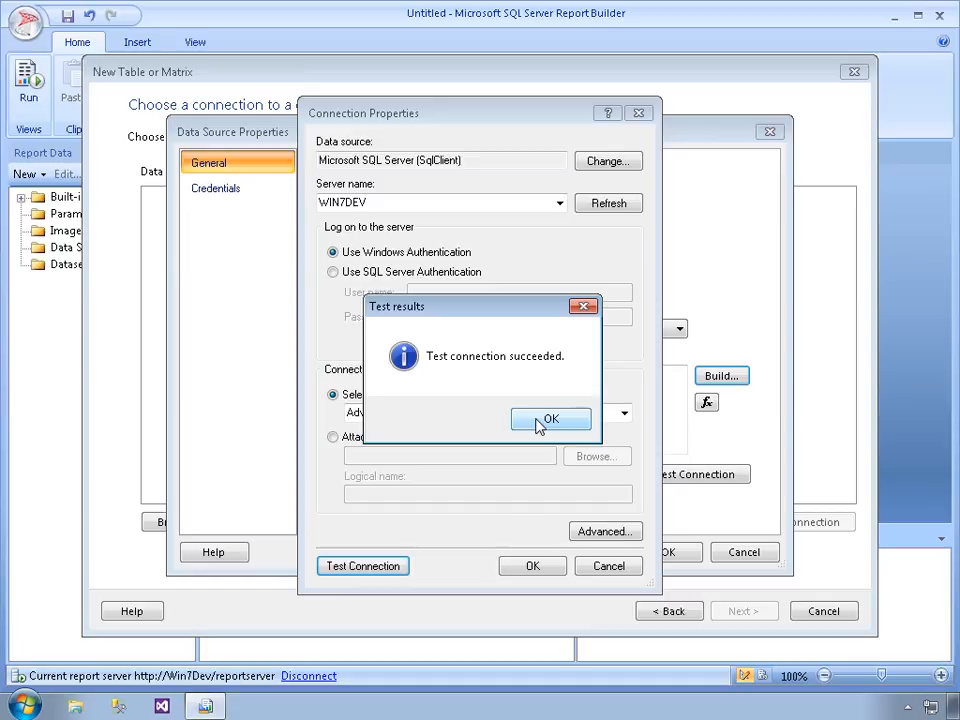
{"action": "left_click", "coordinate": [538, 420]}
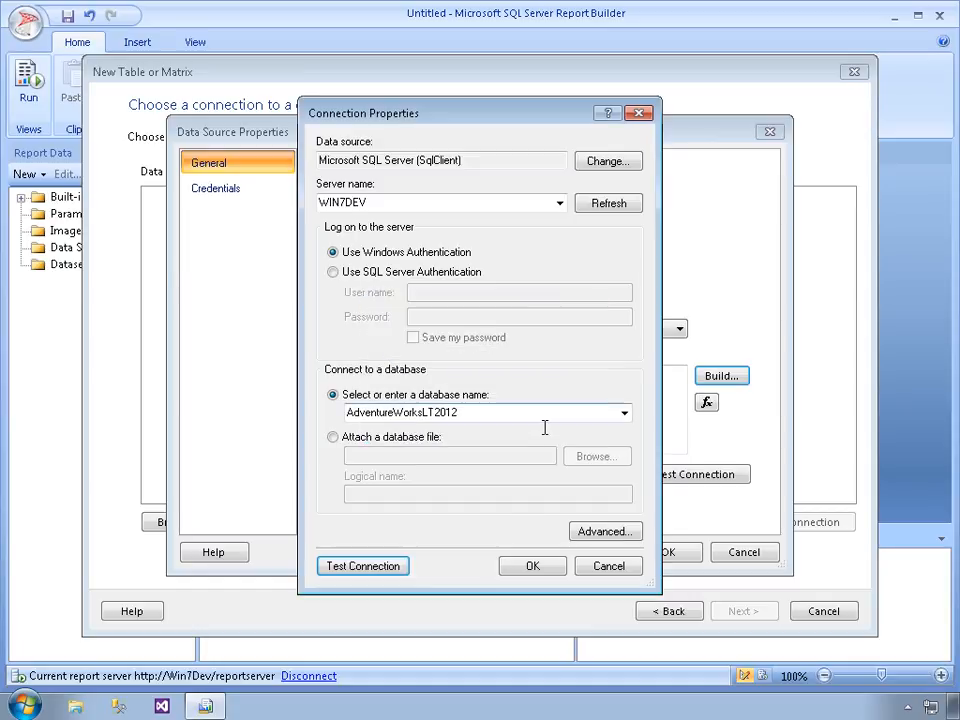
{"action": "left_click", "coordinate": [533, 567]}
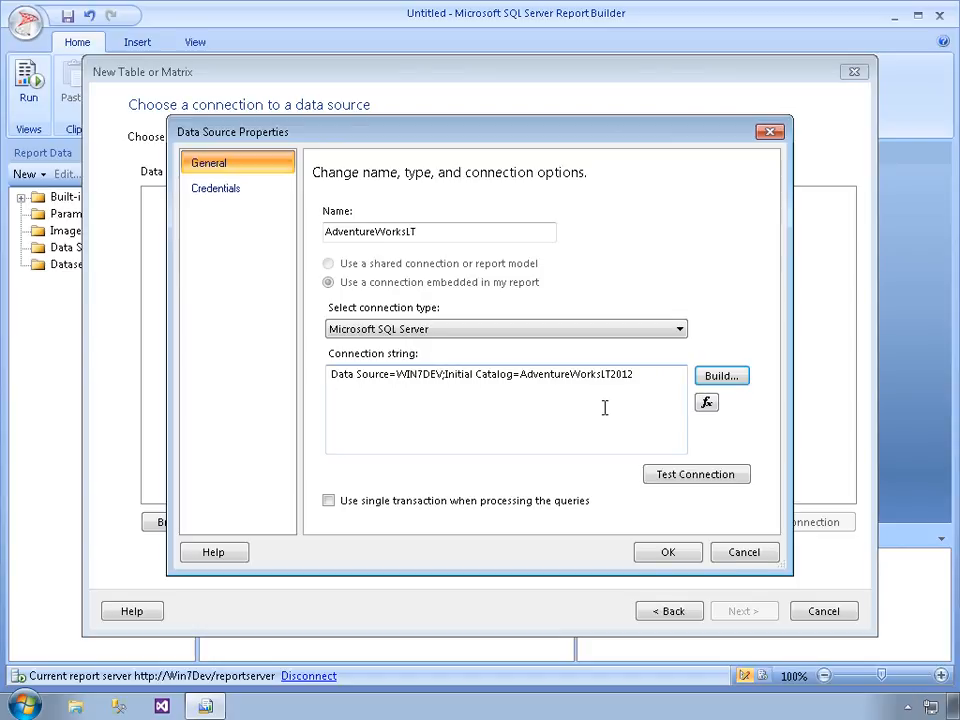
Review the data source's credential options, then test its connection and read the test details
{"action": "left_click", "coordinate": [218, 190]}
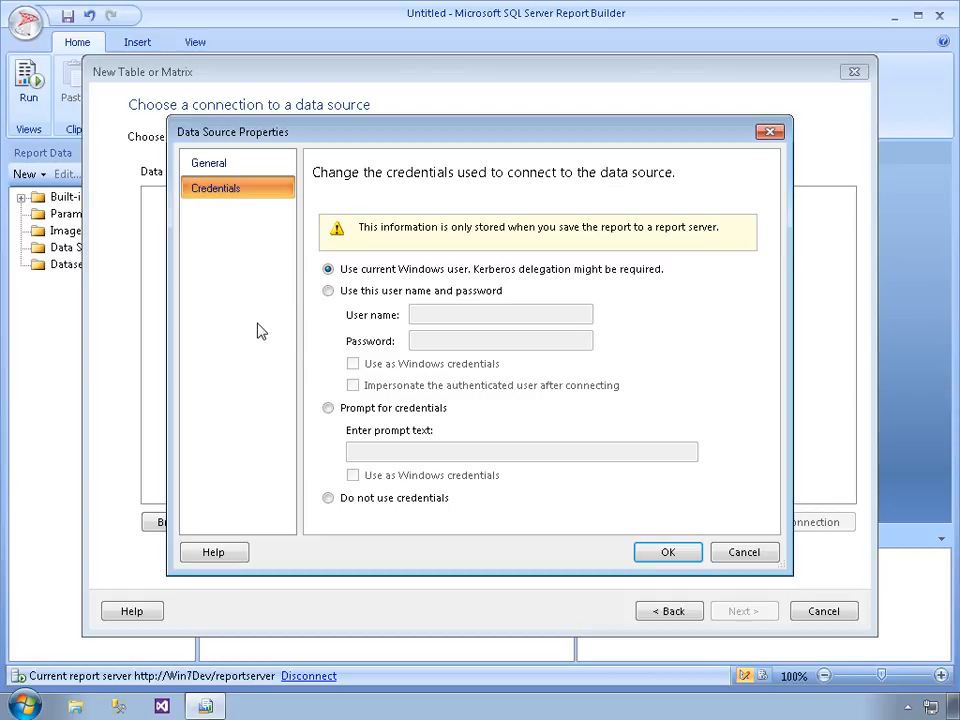
{"action": "left_click", "coordinate": [241, 172]}
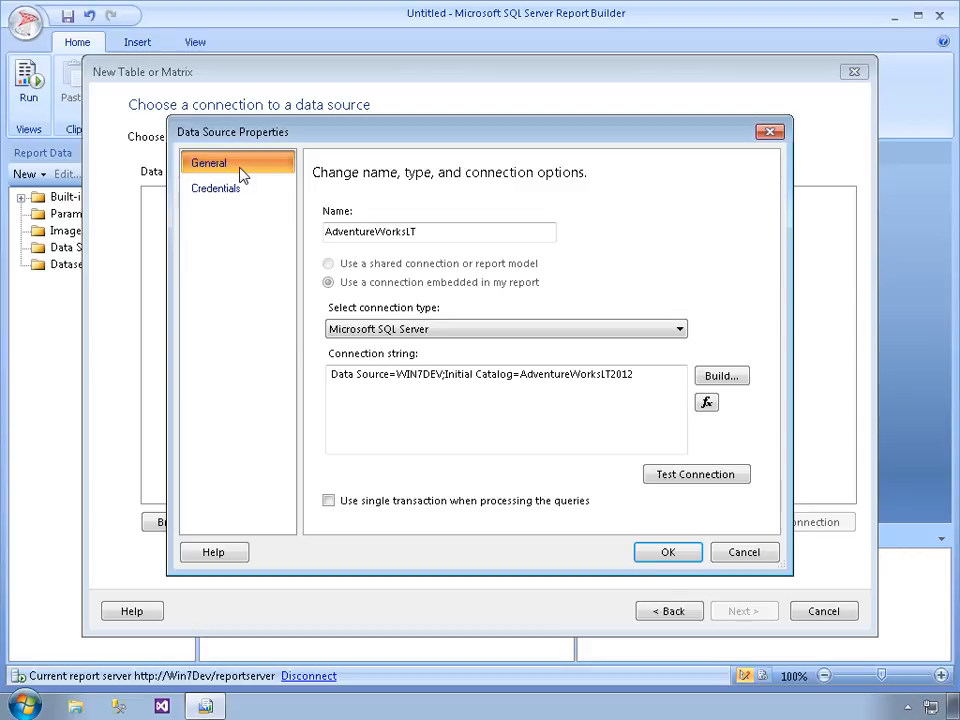
{"action": "left_click", "coordinate": [684, 478]}
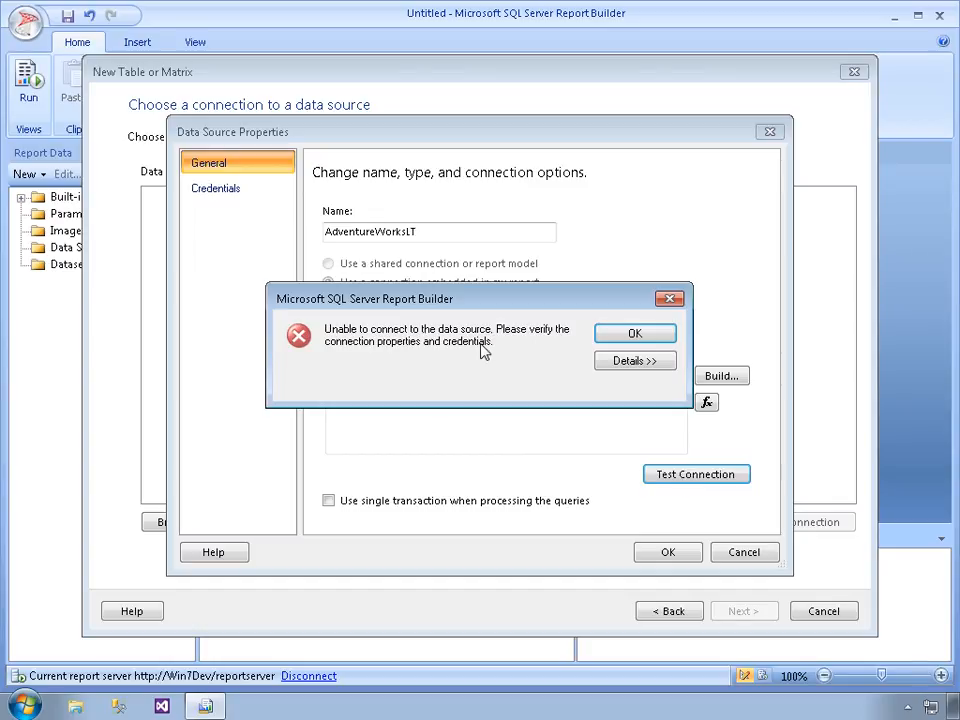
{"action": "left_click", "coordinate": [615, 364]}
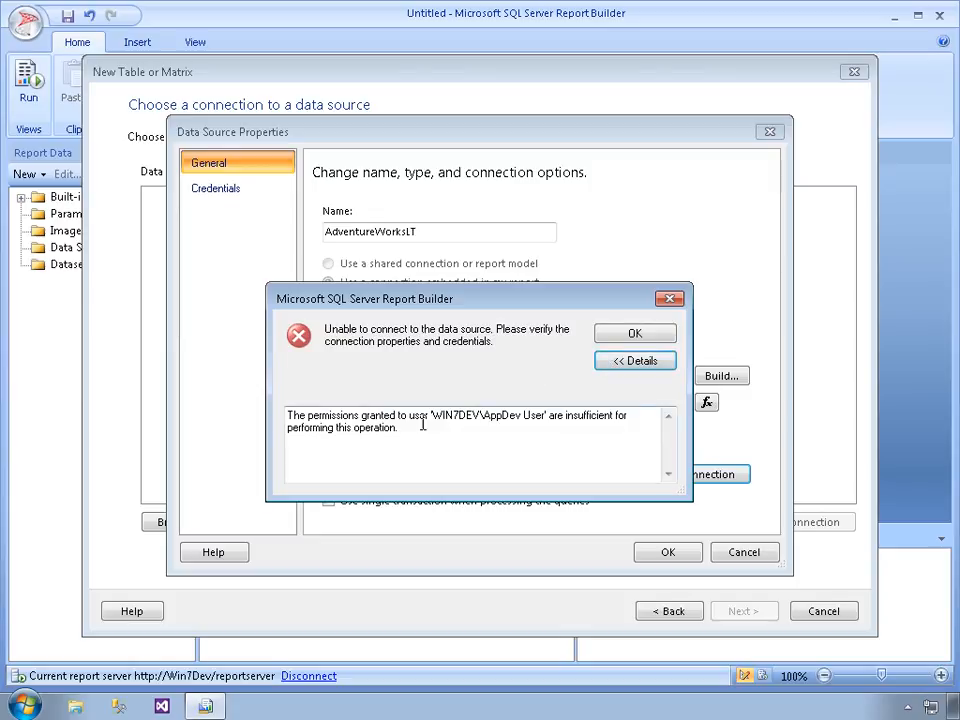
{"action": "left_click", "coordinate": [636, 337]}
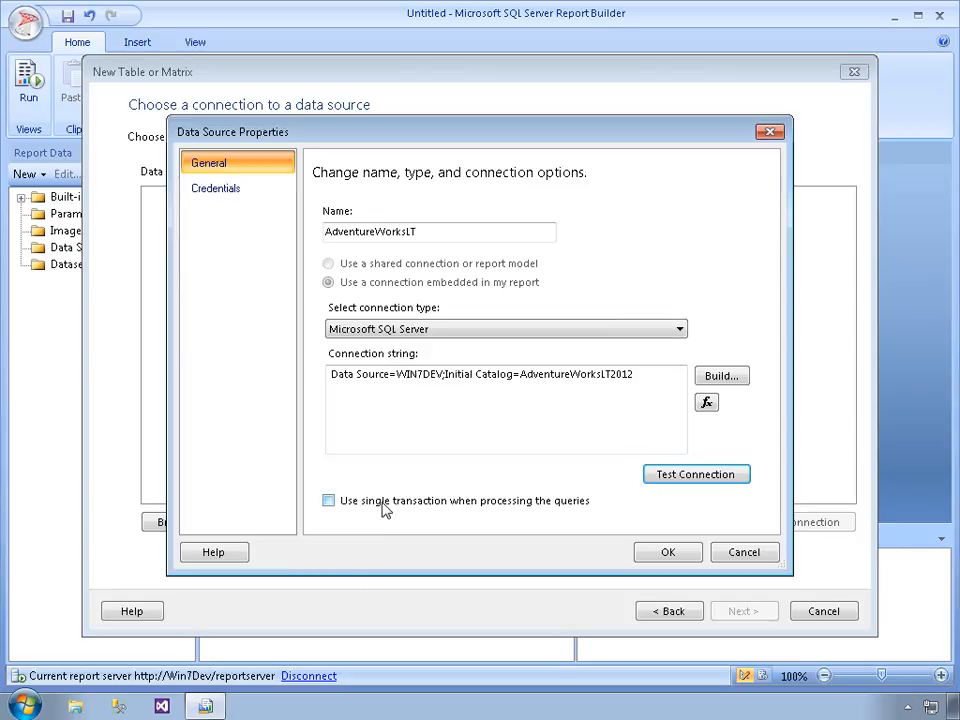
{"action": "left_click", "coordinate": [719, 375]}
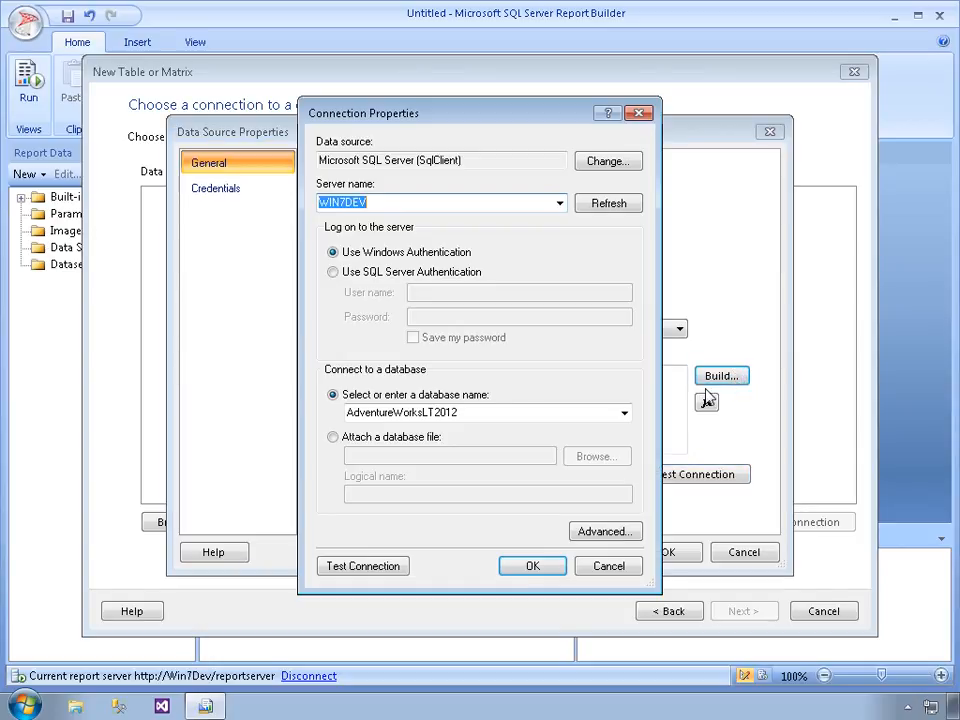
{"action": "key", "text": "Delete"}
{"action": "left_click", "coordinate": [533, 567]}
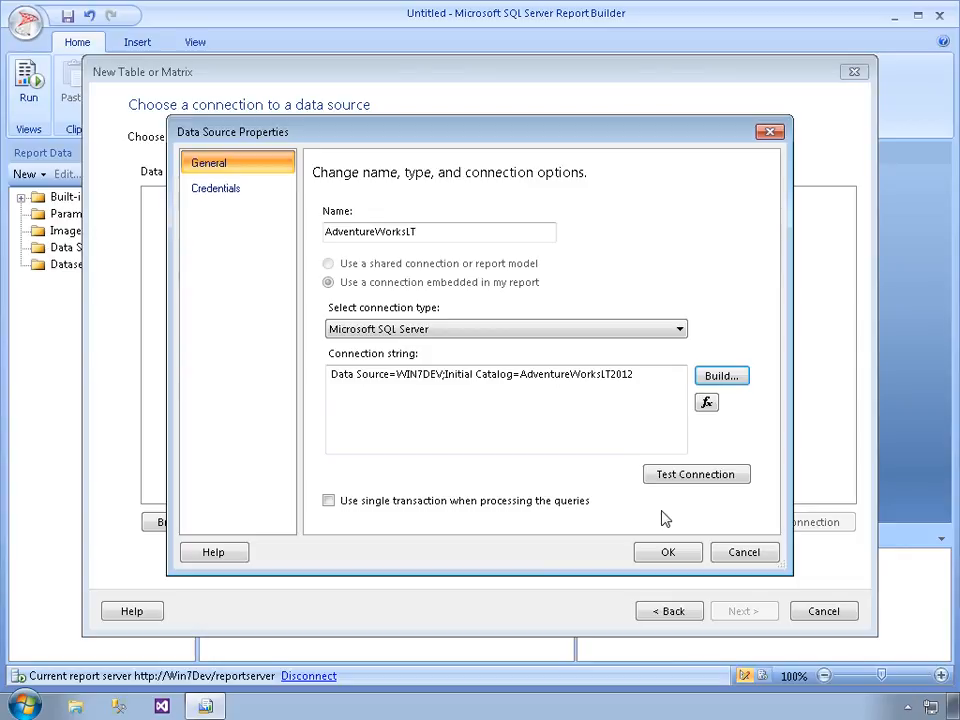
Save the AdventureWorksLT data source and continue with it to the query design
{"action": "left_click", "coordinate": [666, 553]}
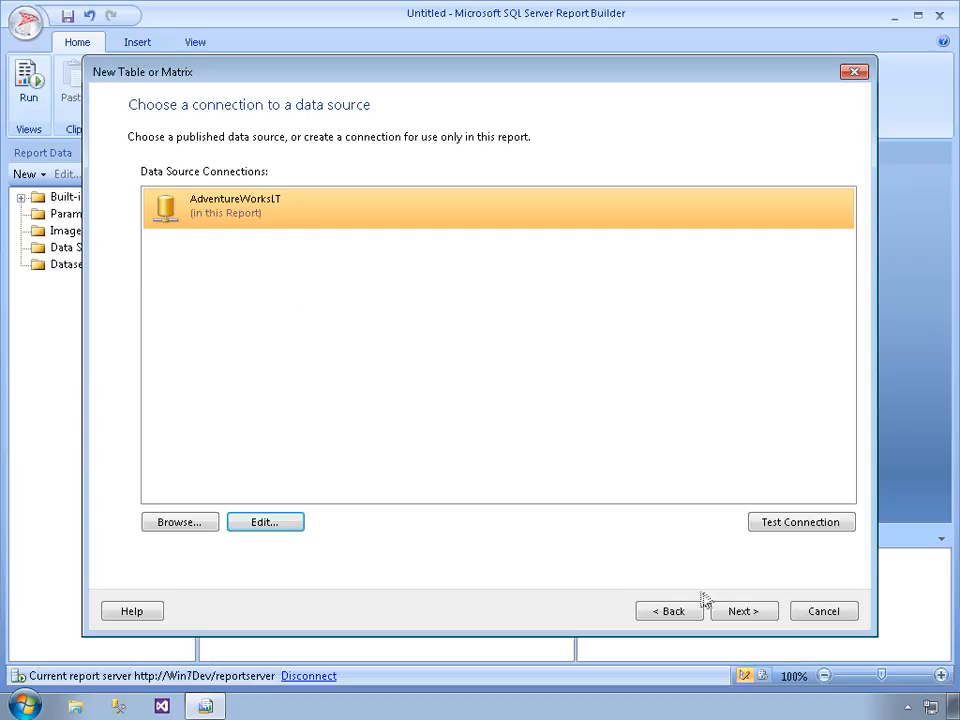
{"action": "left_click", "coordinate": [752, 613]}
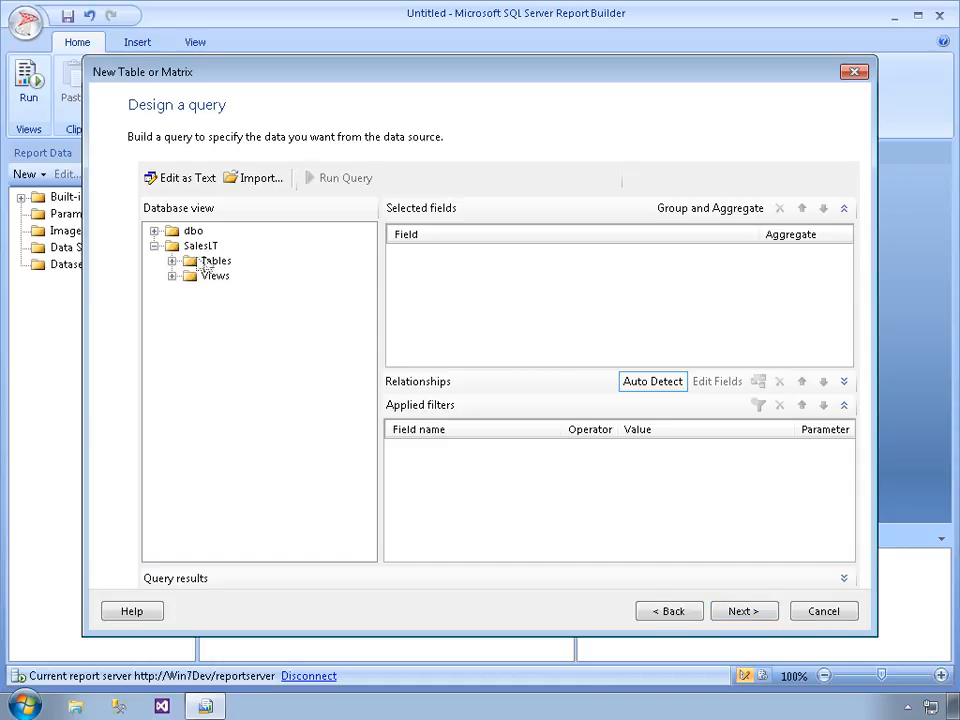
Add the Name and ProductNumber fields from the SalesLT Product table to the query
{"action": "left_click", "coordinate": [172, 261]}
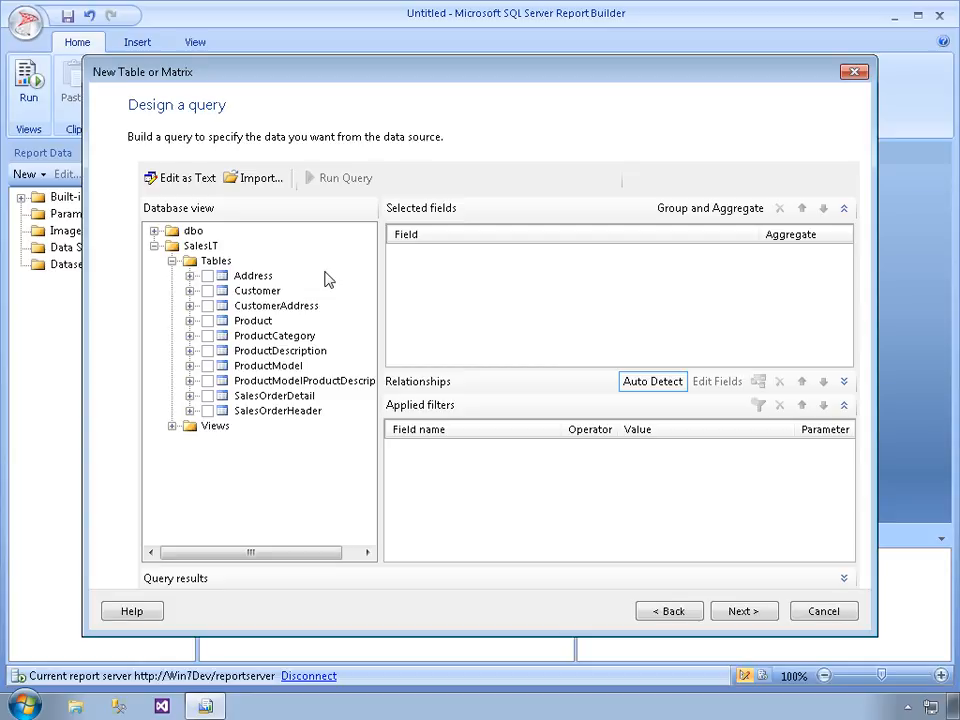
{"action": "left_click", "coordinate": [316, 320]}
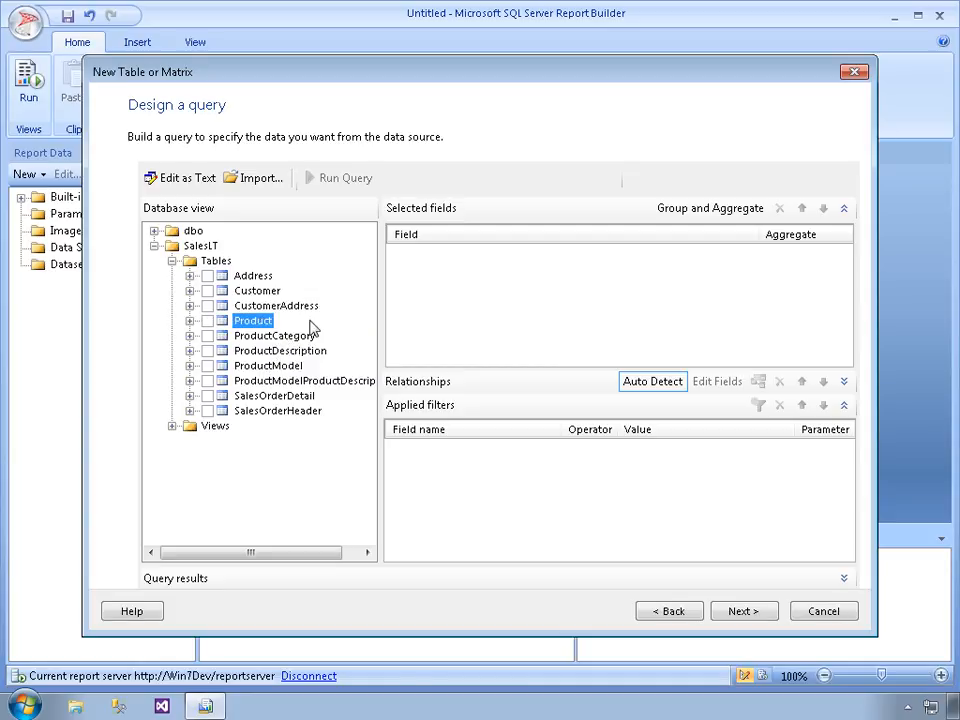
{"action": "left_click", "coordinate": [189, 320]}
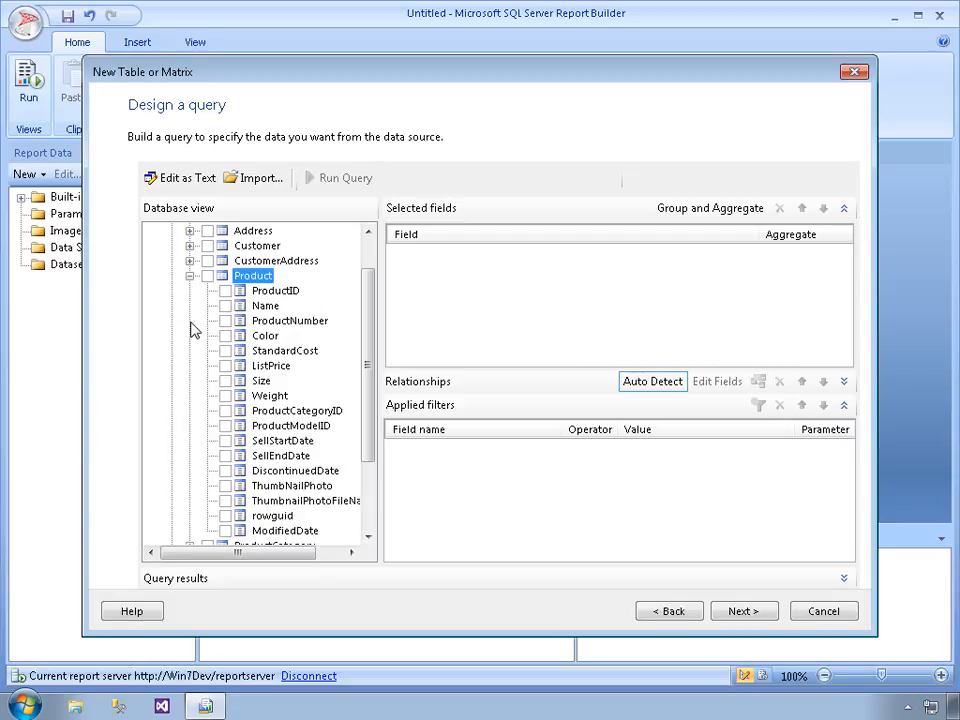
{"action": "left_click", "coordinate": [225, 306]}
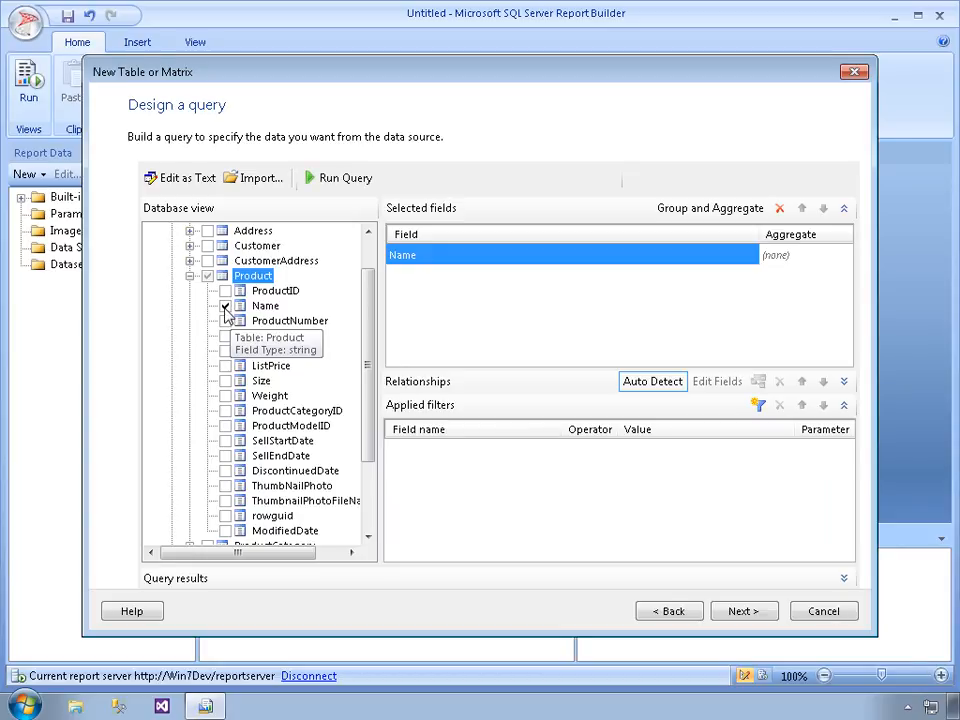
{"action": "left_click", "coordinate": [225, 321]}
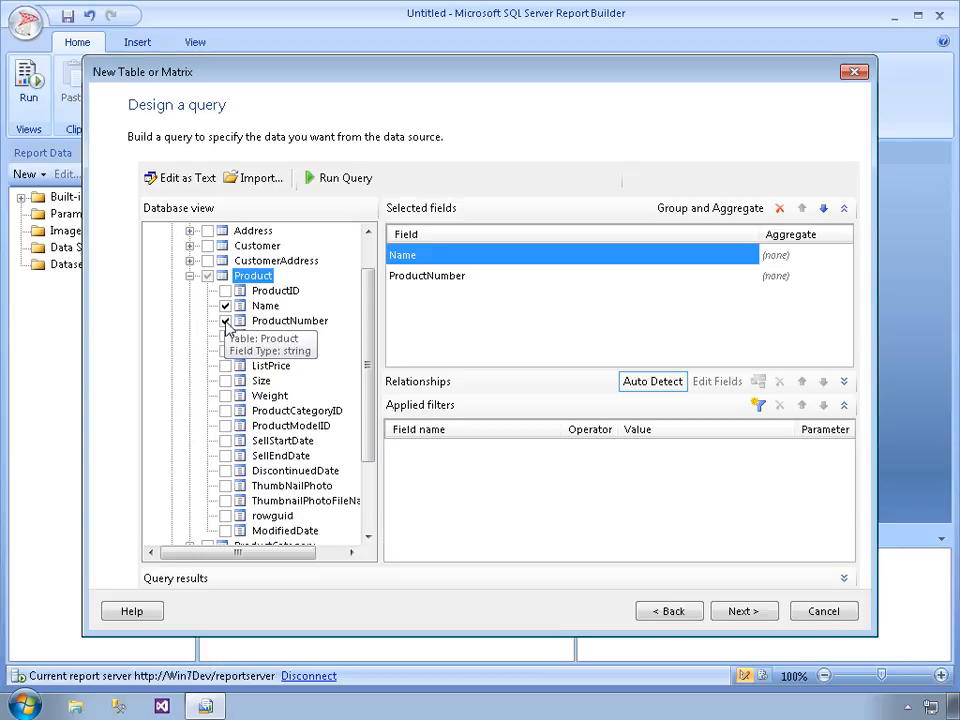
Add the Product table's ListPrice field and the ProductCategory table's Name field to the query
{"action": "left_click", "coordinate": [225, 366]}
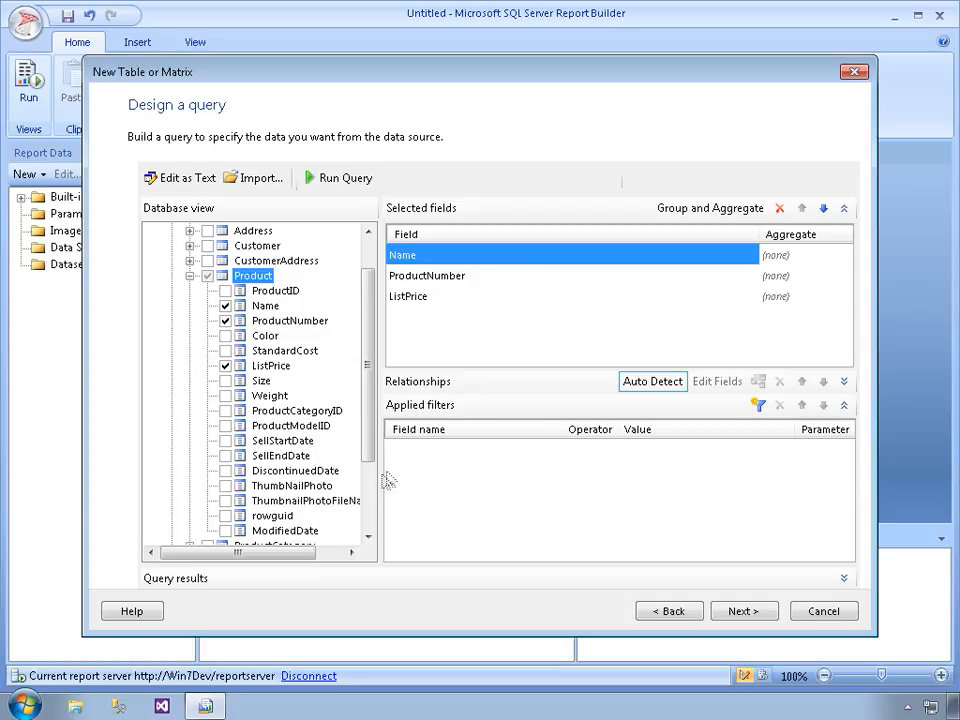
{"action": "scroll", "coordinate": [350, 465], "scroll_direction": "down", "scroll_amount": 3}
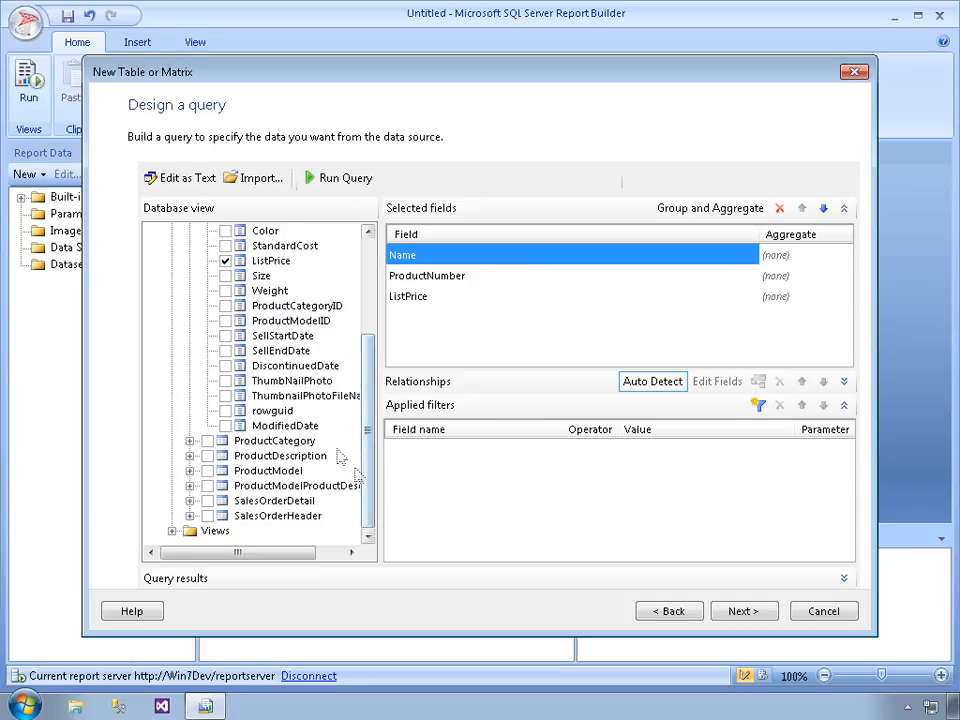
{"action": "left_click", "coordinate": [189, 441]}
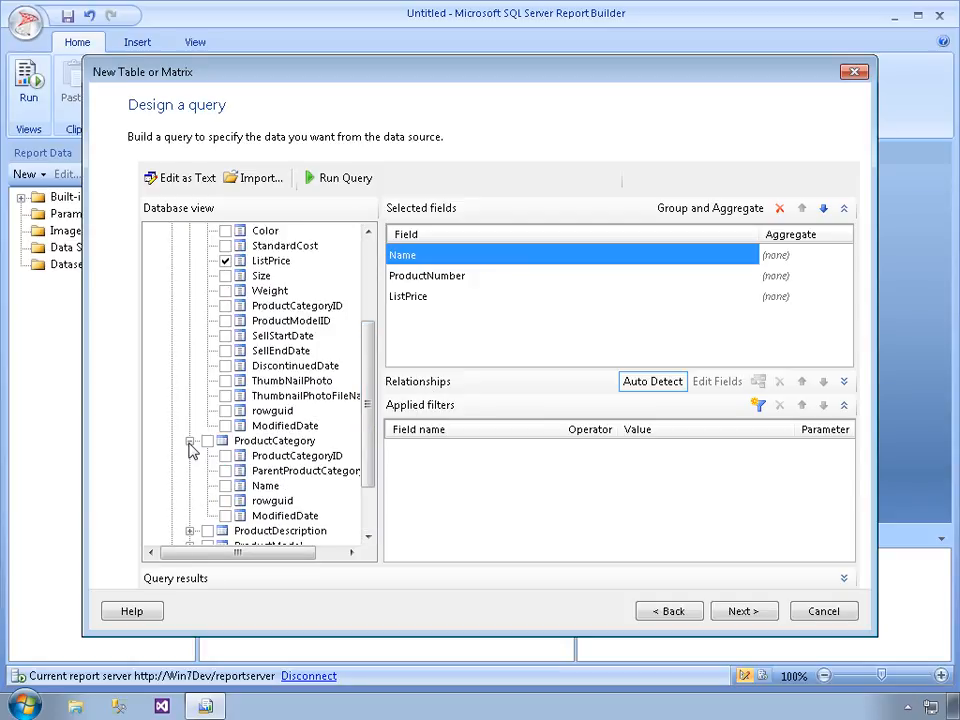
{"action": "left_click", "coordinate": [225, 486]}
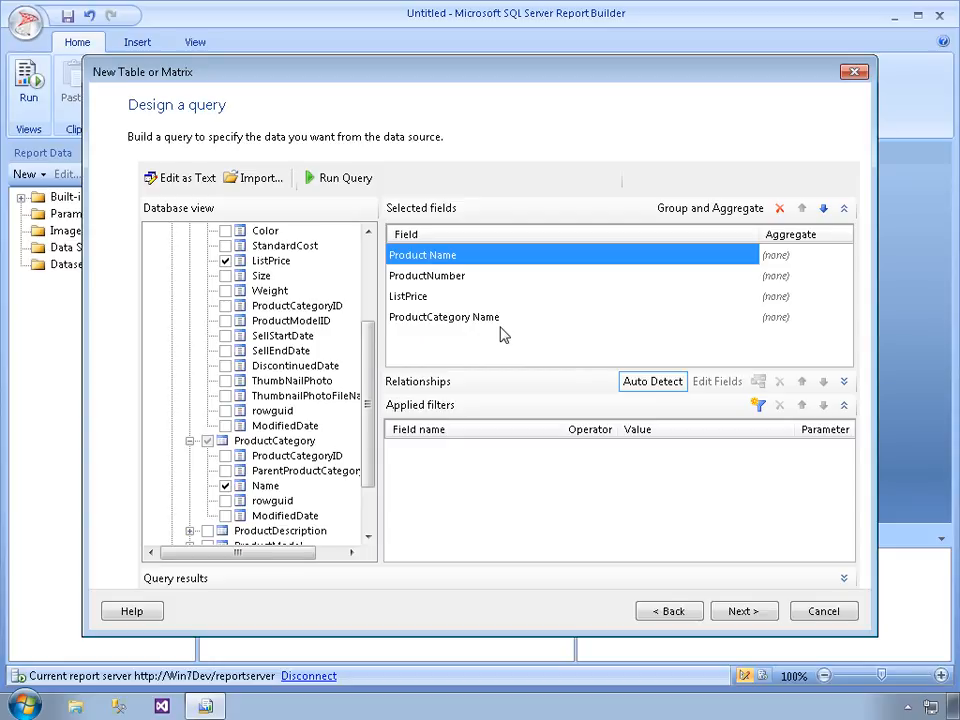
Run the query, widen the Product Name and ProductCategory Name columns, and look through the returned product rows
{"action": "left_click", "coordinate": [337, 180]}
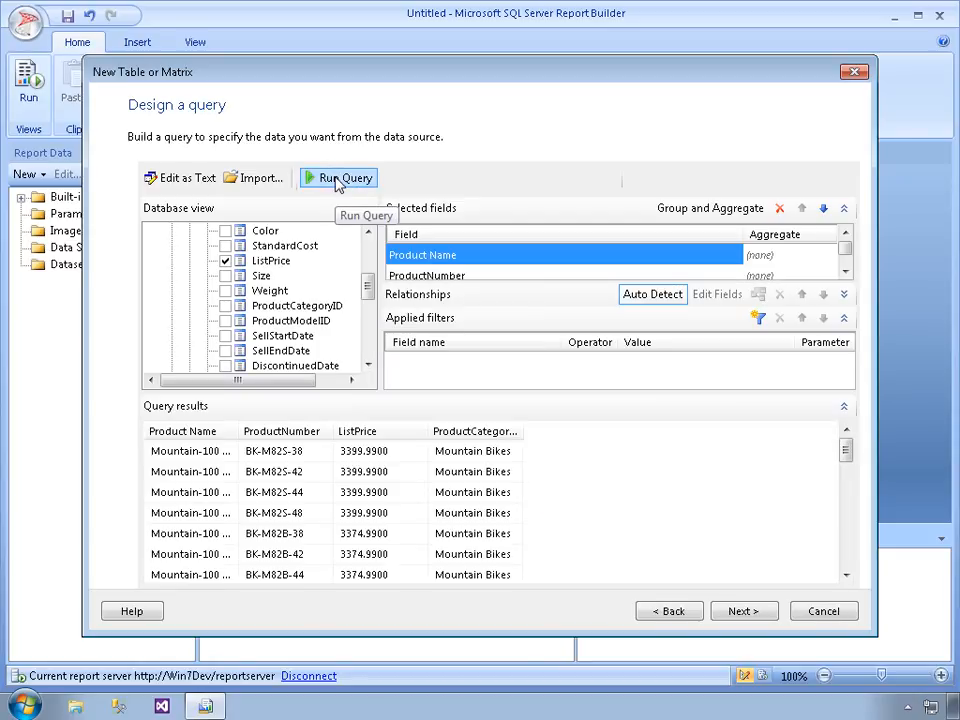
{"action": "left_click_drag", "start_coordinate": [243, 441], "coordinate": [315, 440]}
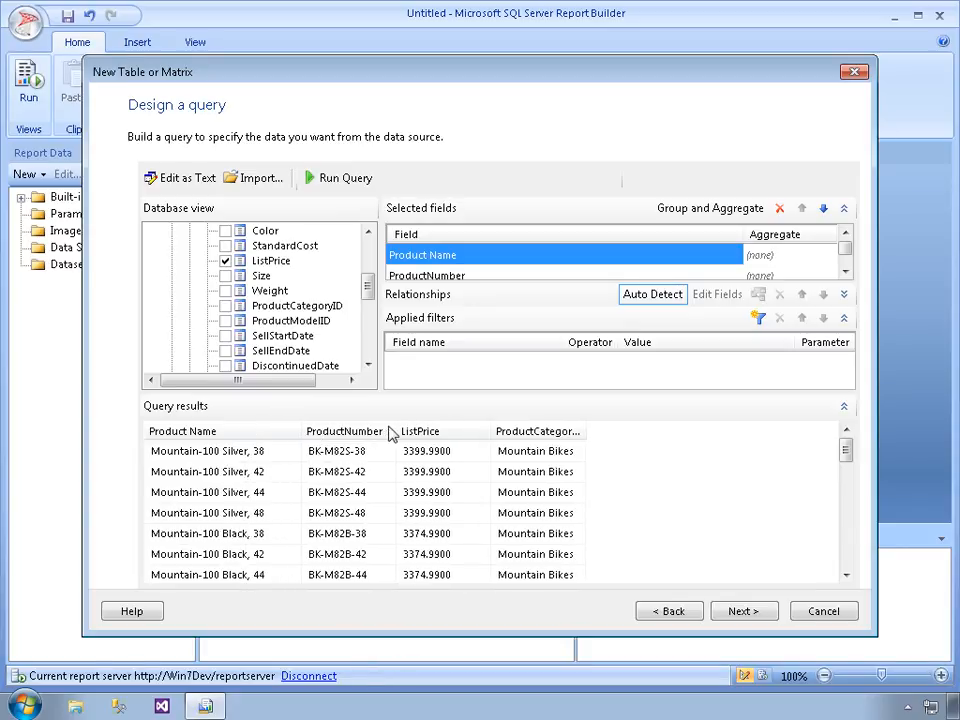
{"action": "left_click_drag", "start_coordinate": [598, 442], "coordinate": [646, 441]}
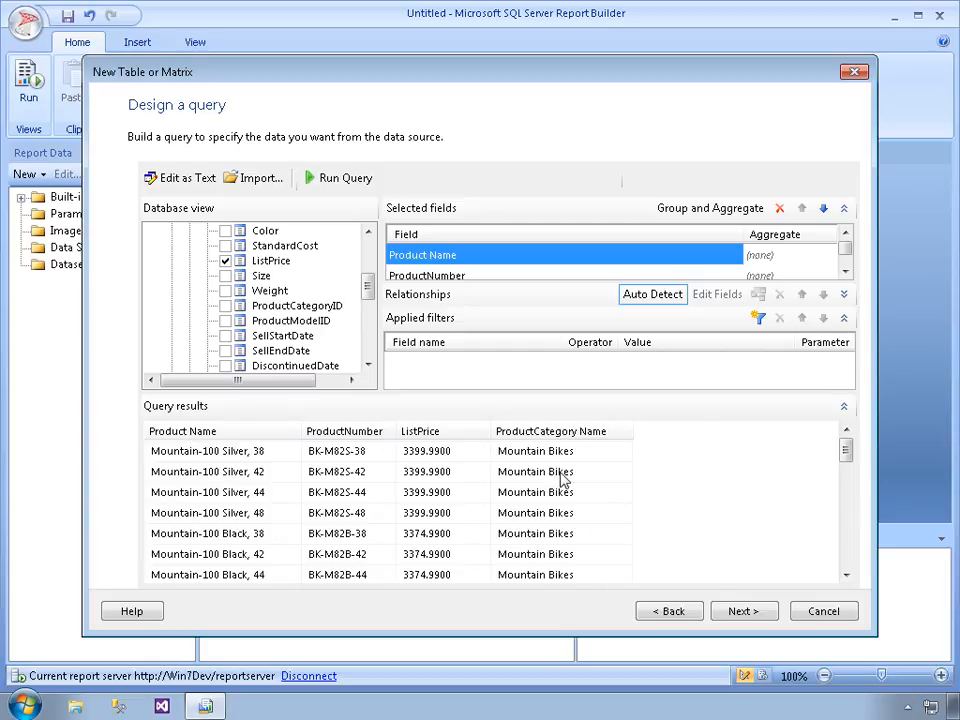
{"action": "left_click", "coordinate": [846, 545]}
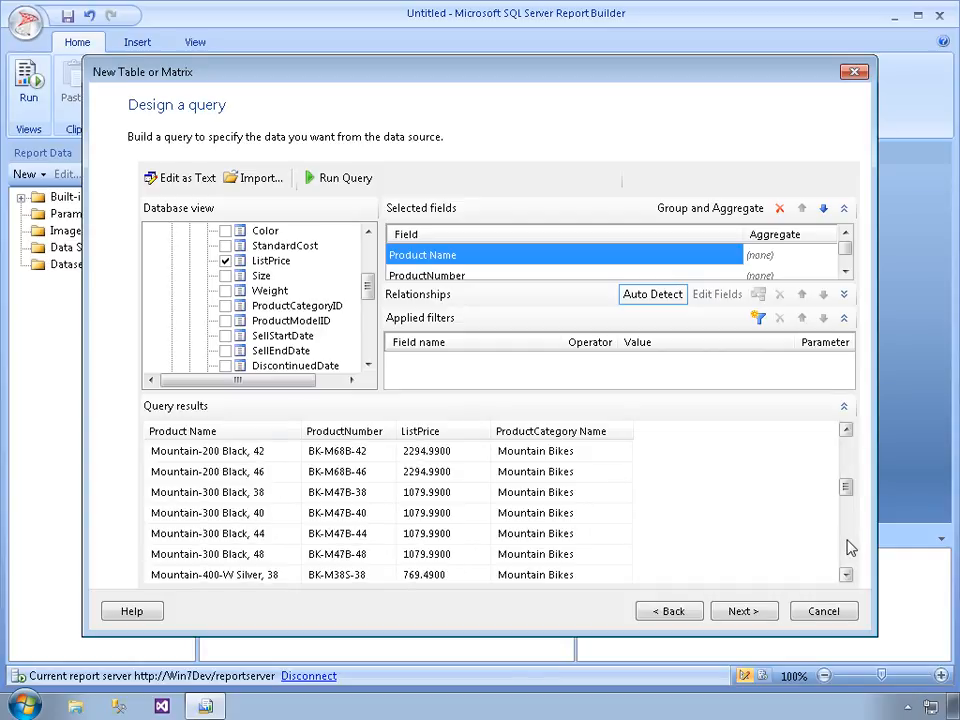
{"action": "left_click", "coordinate": [847, 541]}
{"action": "left_click", "coordinate": [847, 541]}
{"action": "left_click", "coordinate": [847, 541]}
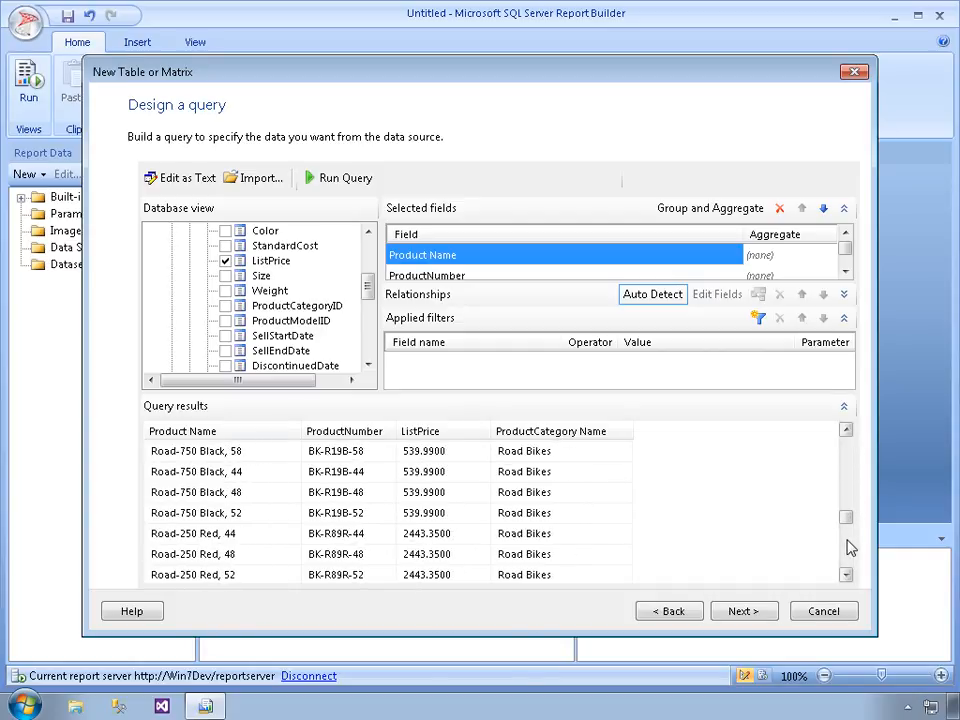
{"action": "left_click", "coordinate": [847, 558]}
{"action": "left_click", "coordinate": [848, 561]}
{"action": "left_click", "coordinate": [848, 561]}
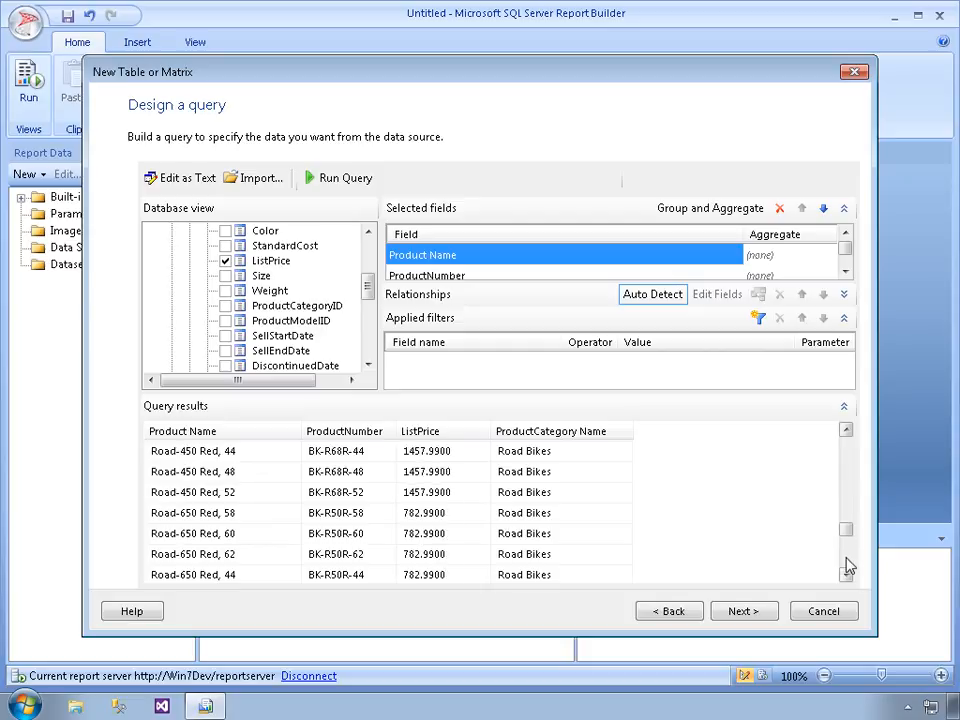
{"action": "left_click", "coordinate": [848, 565]}
{"action": "left_click", "coordinate": [847, 566]}
{"action": "left_click", "coordinate": [847, 566]}
{"action": "left_click", "coordinate": [847, 566]}
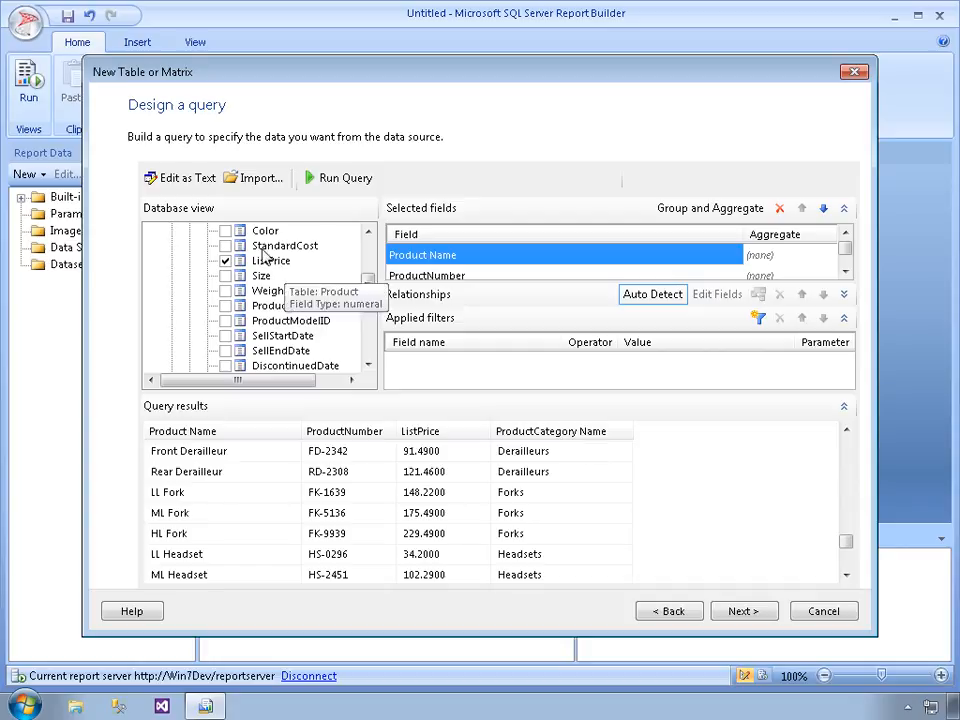
Switch the query to text editing and alias SalesLT.Product.ProductNumber as [Product Number]
{"action": "left_click", "coordinate": [178, 182]}
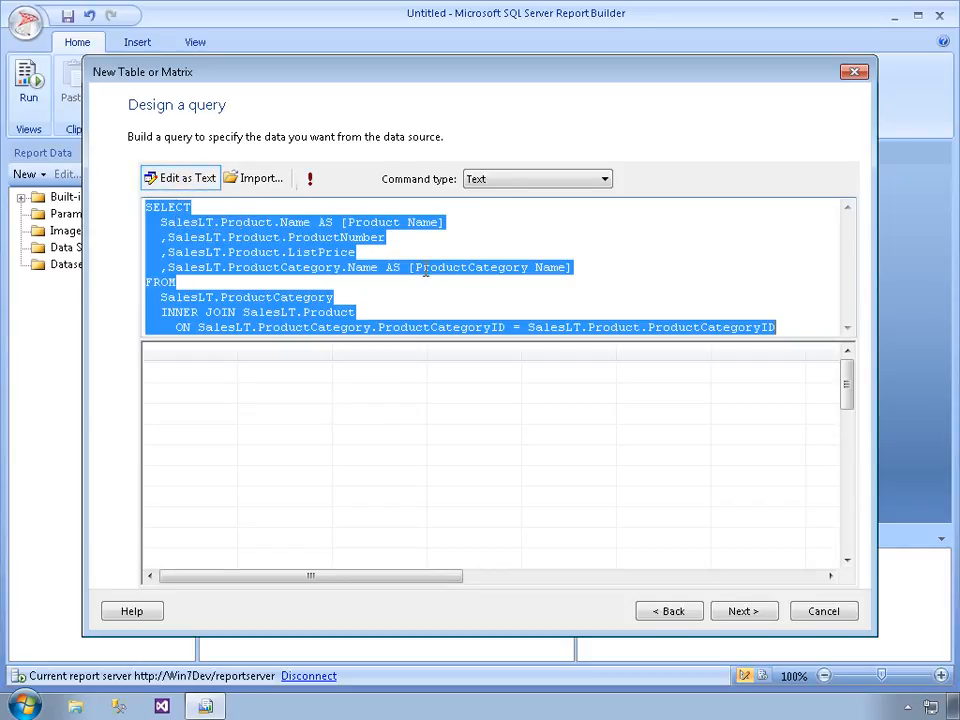
{"action": "left_click", "coordinate": [422, 247]}
{"action": "type", "text": "AS ["}
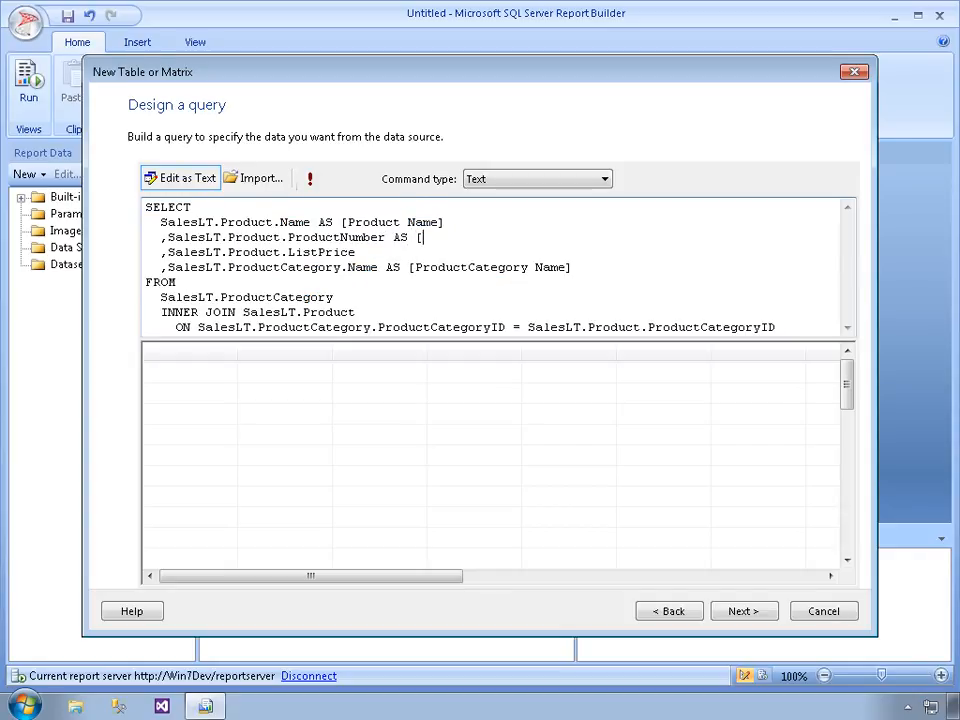
{"action": "type", "text": "Product Number]"}
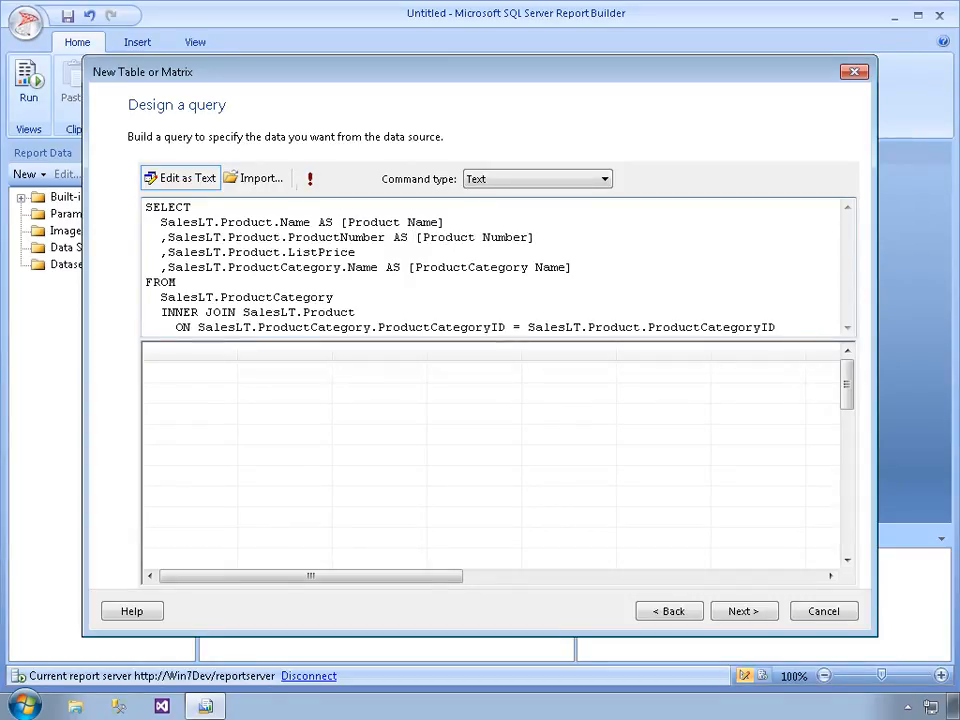
Alias ListPrice as [List Price] and change the category name alias to [Product Category Name]
{"action": "key", "text": "Down"}
{"action": "type", "text": "AS [List Price]"}
{"action": "left_click", "coordinate": [469, 267]}
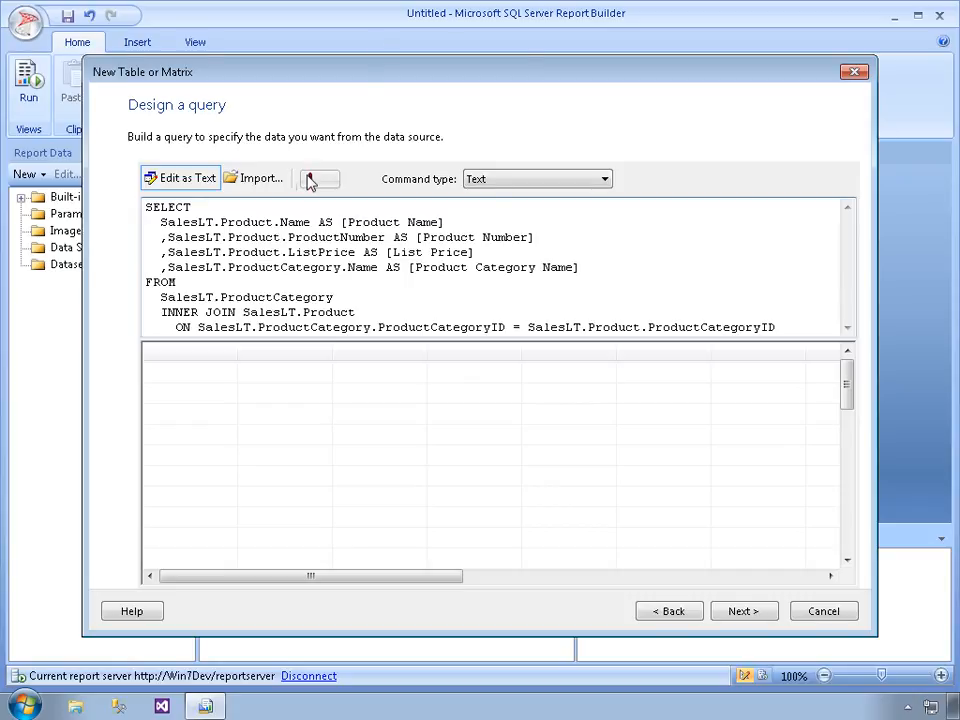
Run the edited query, widen the Product Category Name result column, and continue to arranging the fields
{"action": "left_click", "coordinate": [310, 180]}
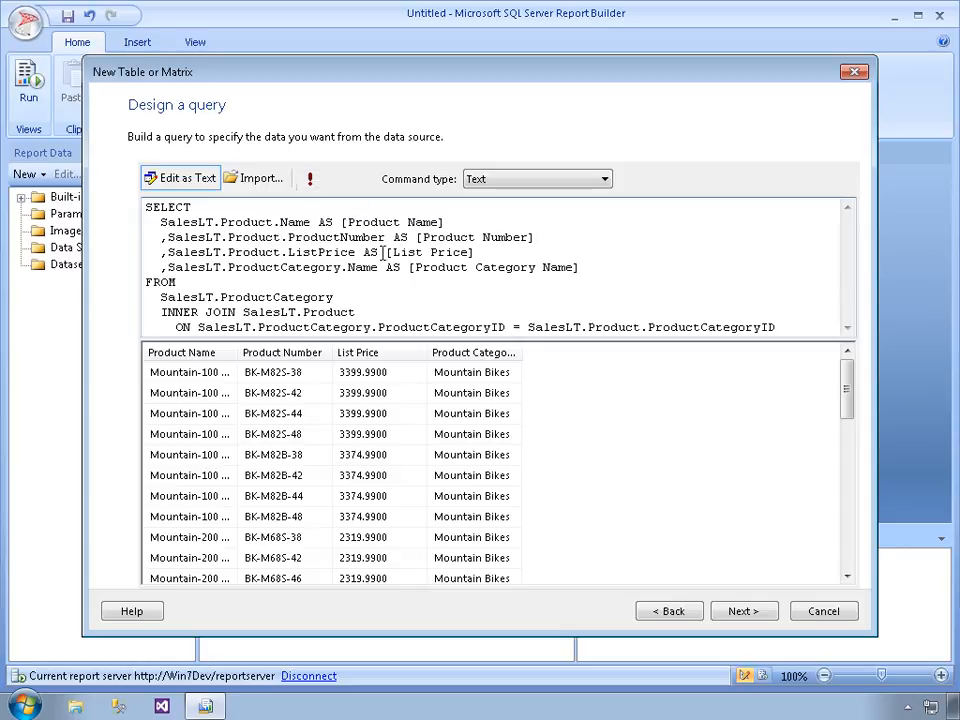
{"action": "left_click_drag", "start_coordinate": [539, 368], "coordinate": [583, 366]}
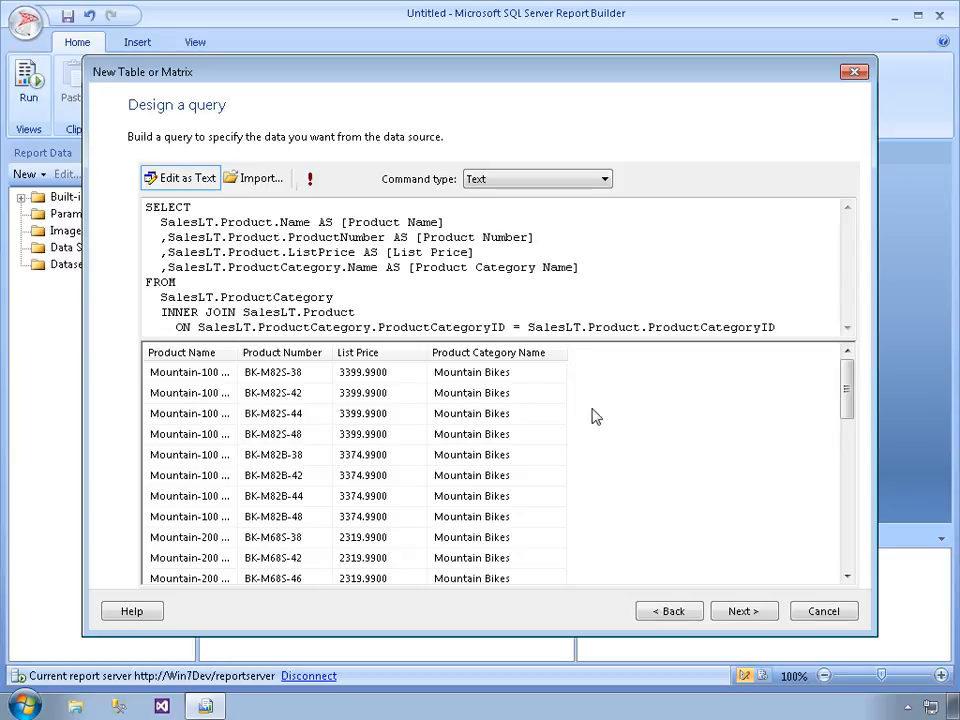
{"action": "left_click", "coordinate": [748, 614]}
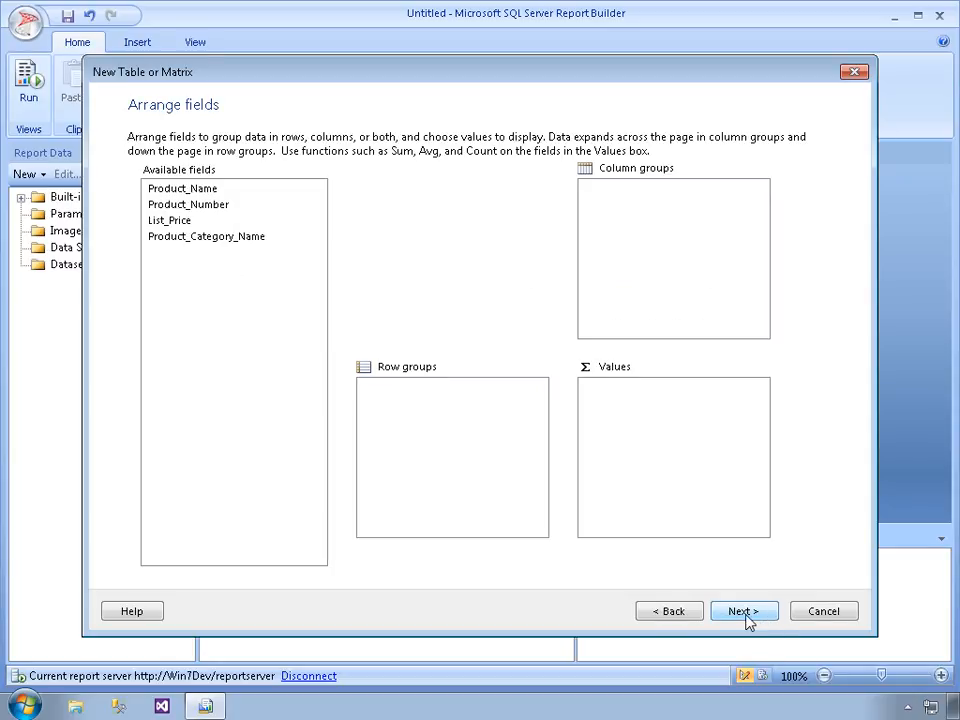
Return to the query design, try switching to the visual designer, decline discarding the manual changes, and continue to the field arrangement
{"action": "left_click", "coordinate": [679, 611]}
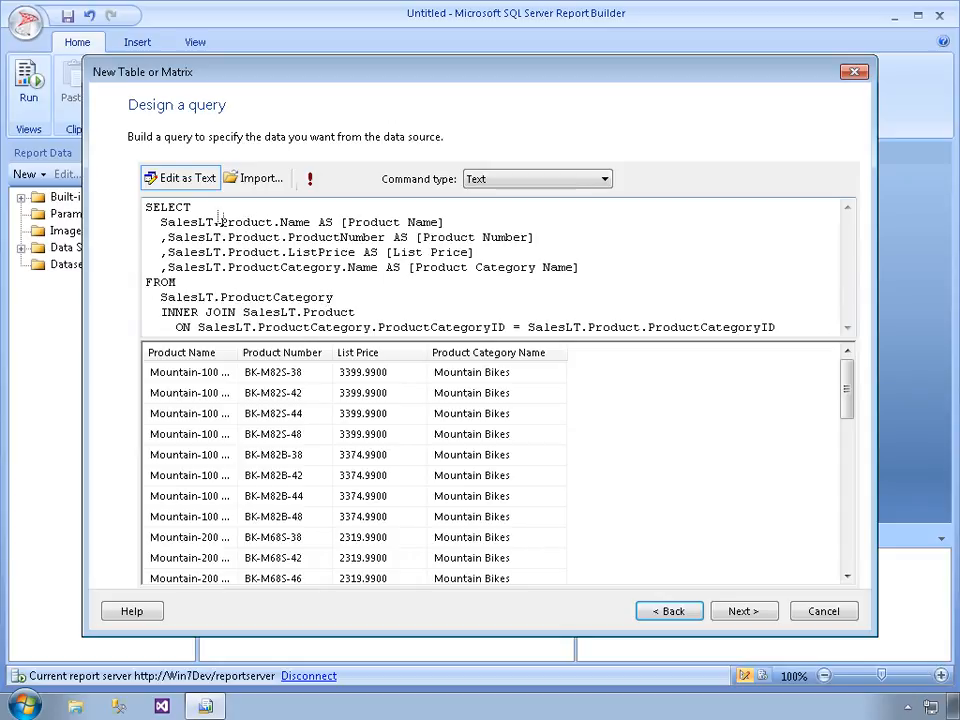
{"action": "left_click", "coordinate": [188, 188]}
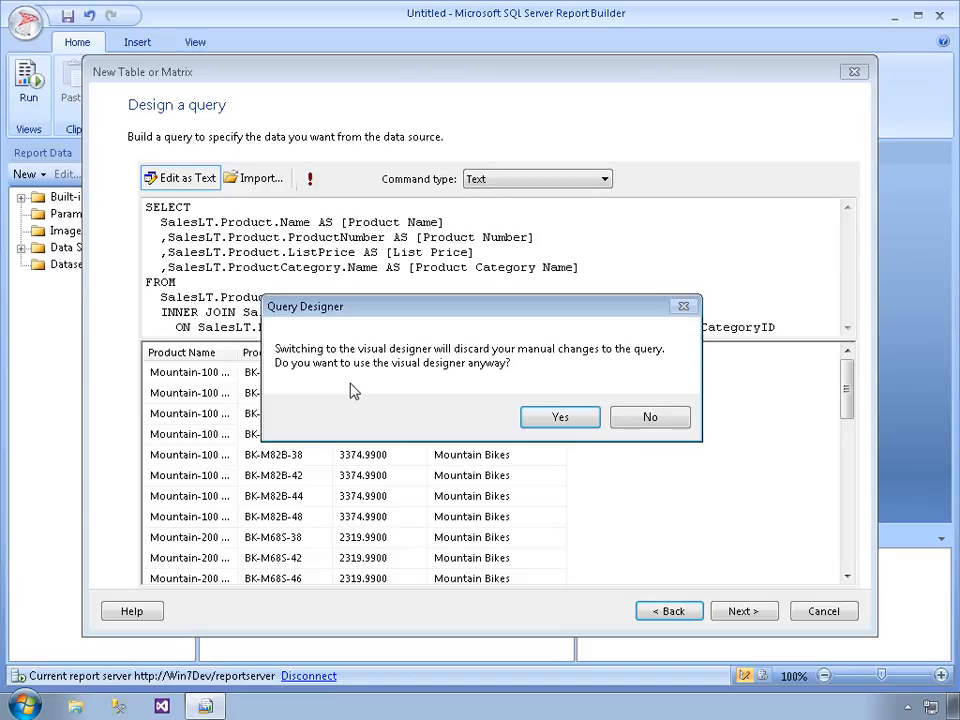
{"action": "left_click", "coordinate": [664, 422]}
{"action": "left_click", "coordinate": [748, 614]}
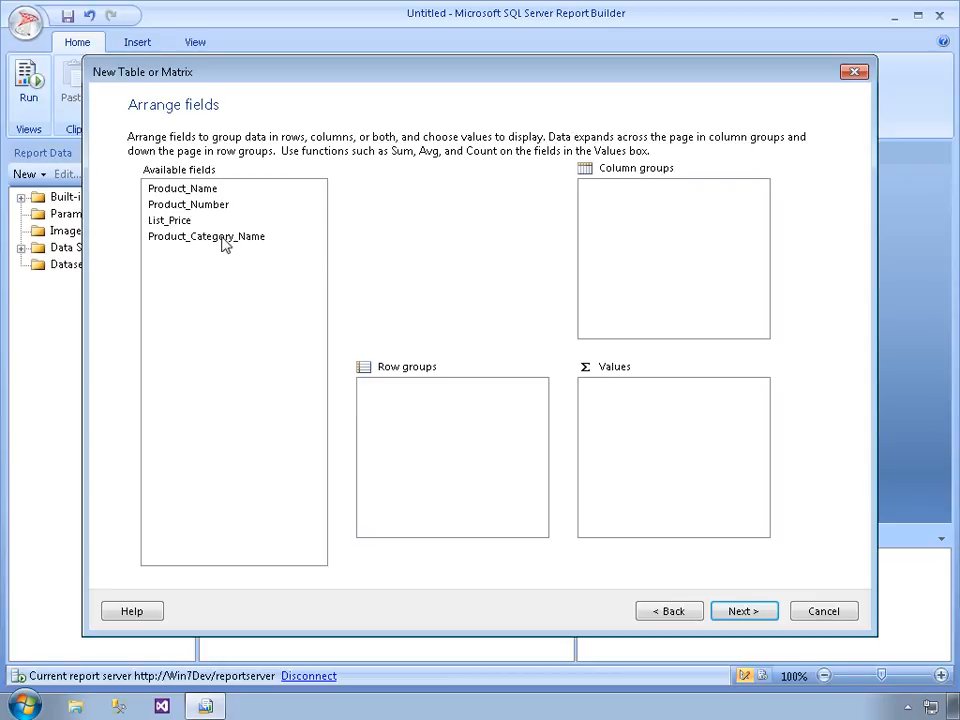
Group rows by Product_Category_Name, add Product_Name, Product_Number and Sum(List_Price) as values, and check the available aggregate functions
{"action": "left_click_drag", "start_coordinate": [224, 244], "coordinate": [427, 418]}
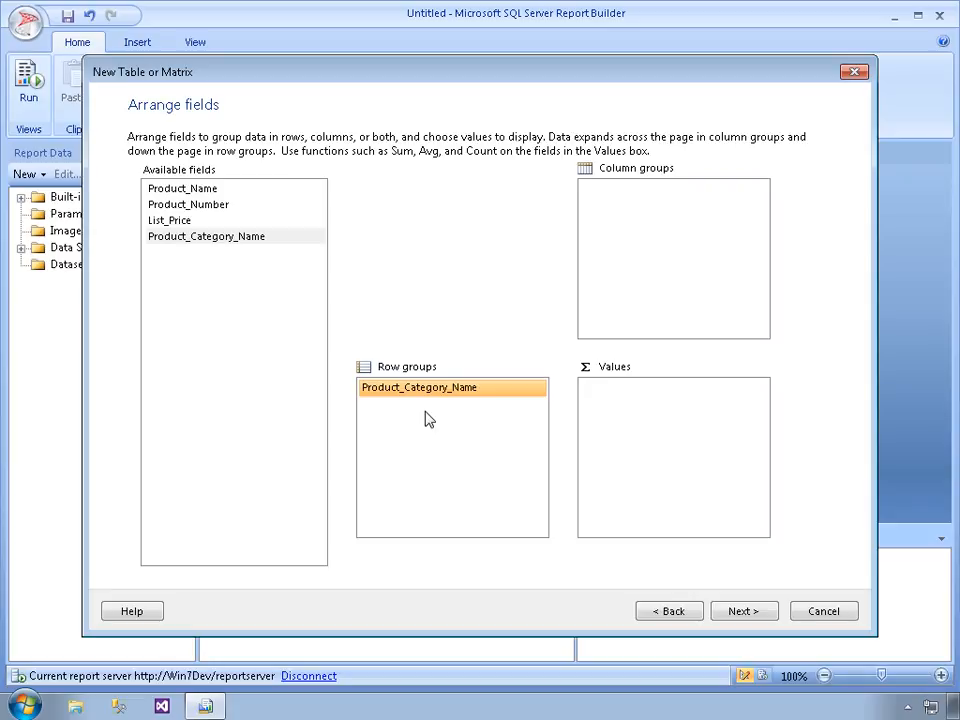
{"action": "left_click_drag", "start_coordinate": [192, 189], "coordinate": [605, 420]}
{"action": "left_click_drag", "start_coordinate": [195, 205], "coordinate": [605, 415]}
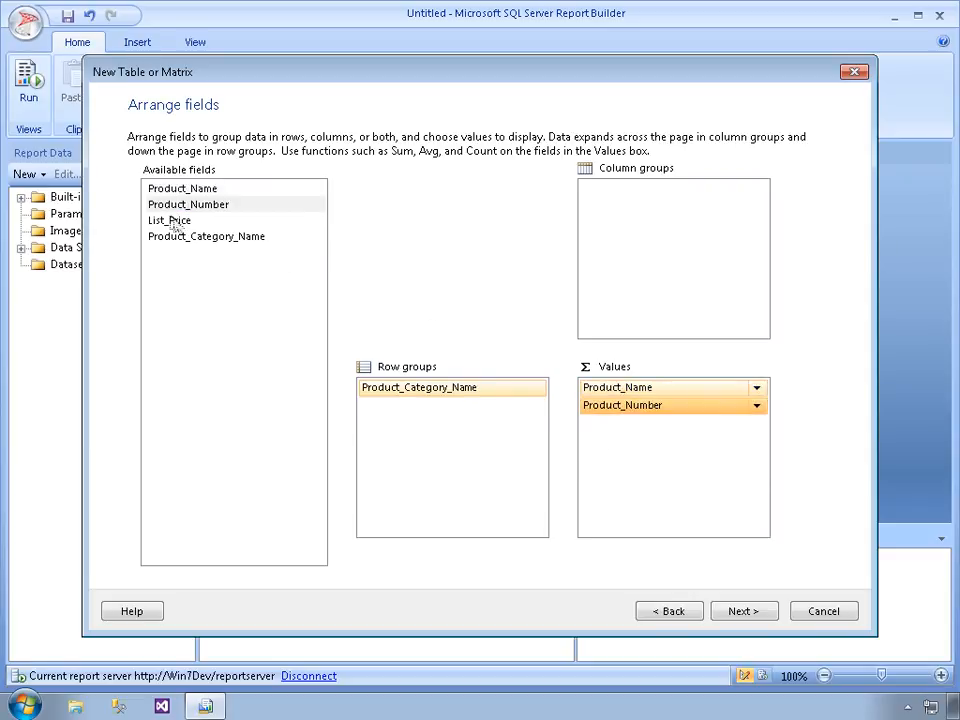
{"action": "left_click_drag", "start_coordinate": [168, 222], "coordinate": [620, 455]}
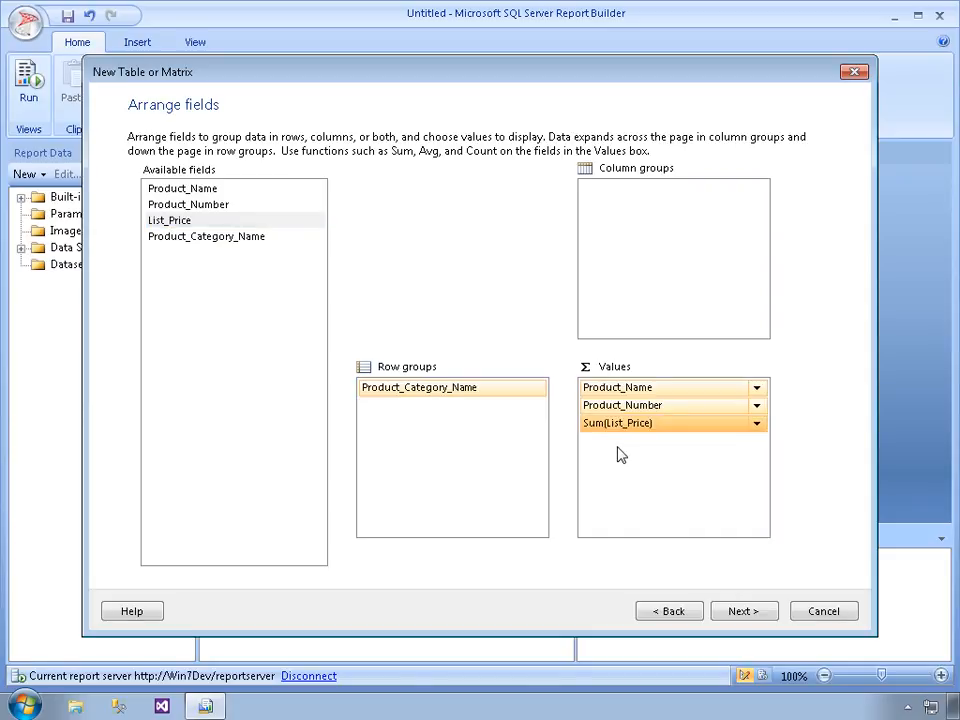
{"action": "left_click", "coordinate": [758, 389]}
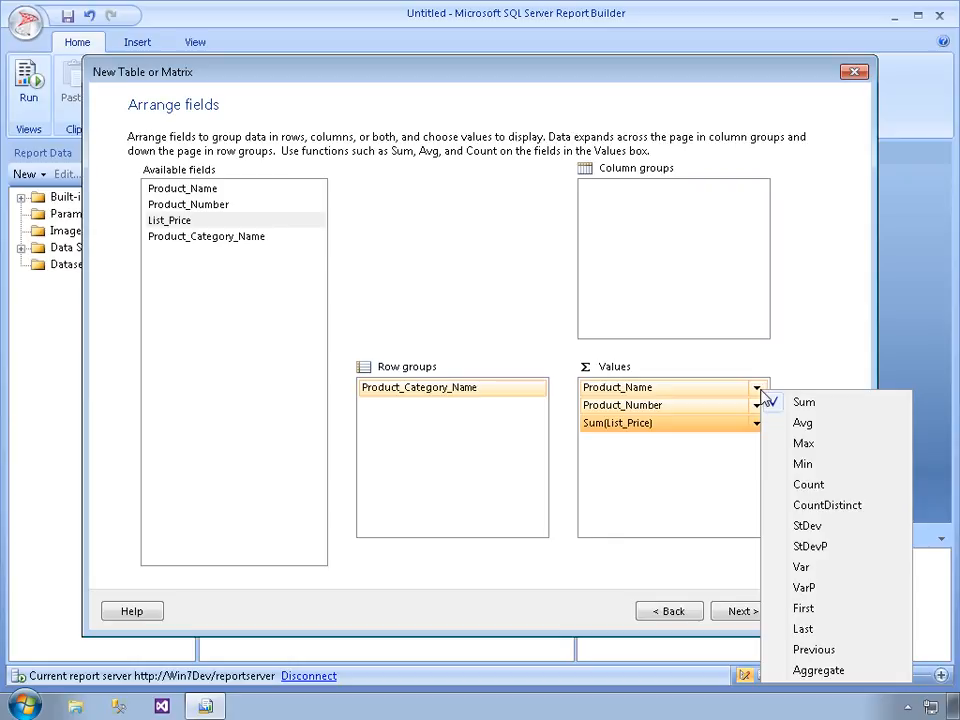
{"action": "left_click", "coordinate": [825, 352]}
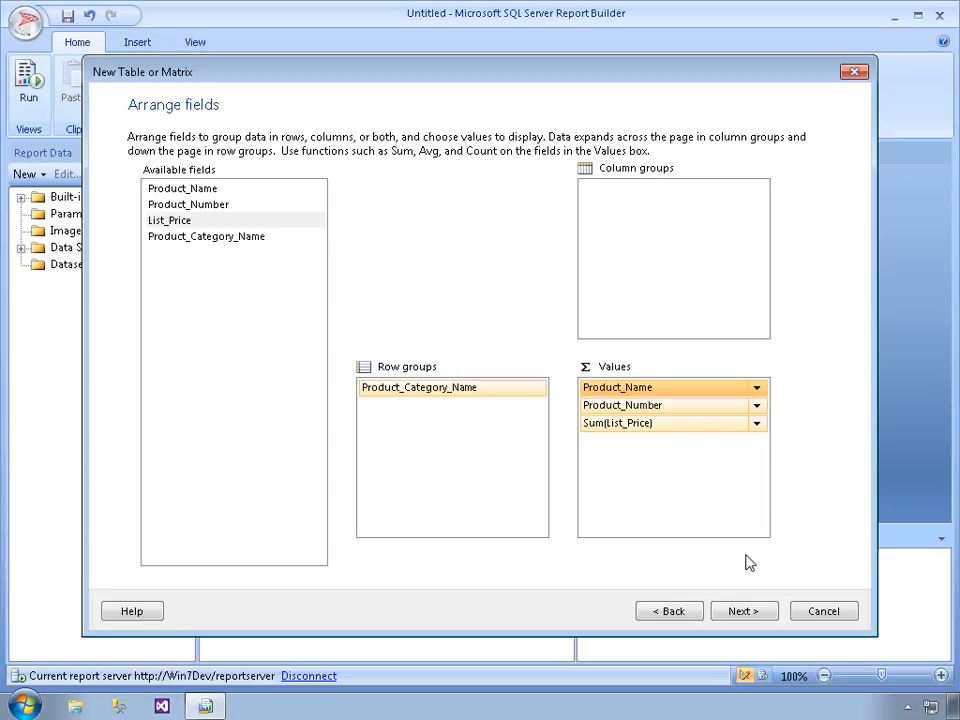
Continue to the layout options, choose the blocked layout with subtotal above, and proceed to the styles
{"action": "left_click", "coordinate": [743, 618]}
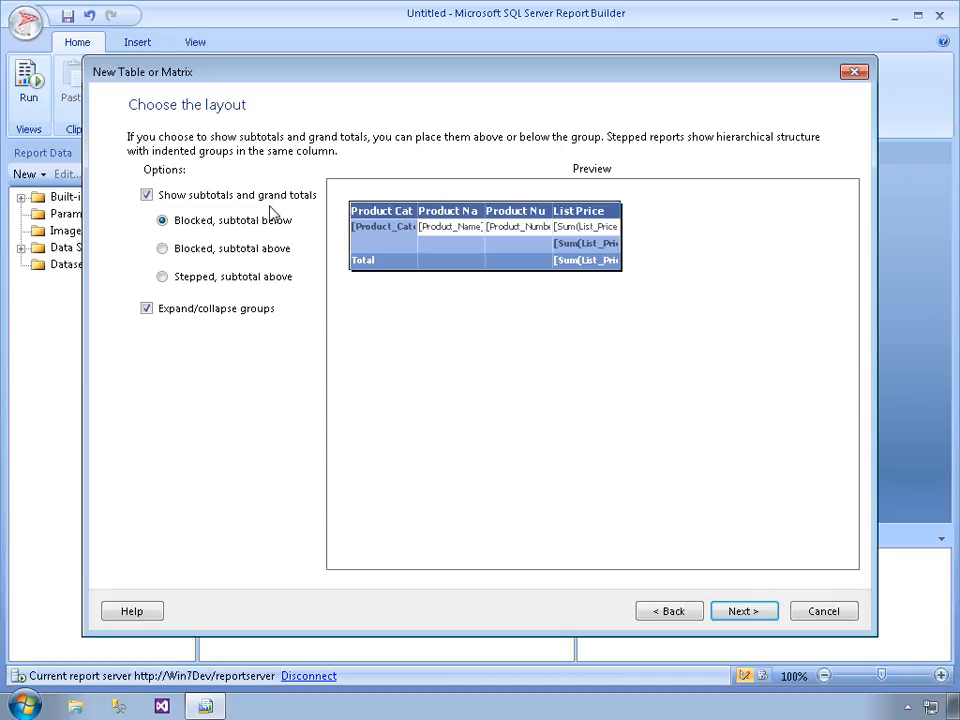
{"action": "left_click", "coordinate": [189, 251]}
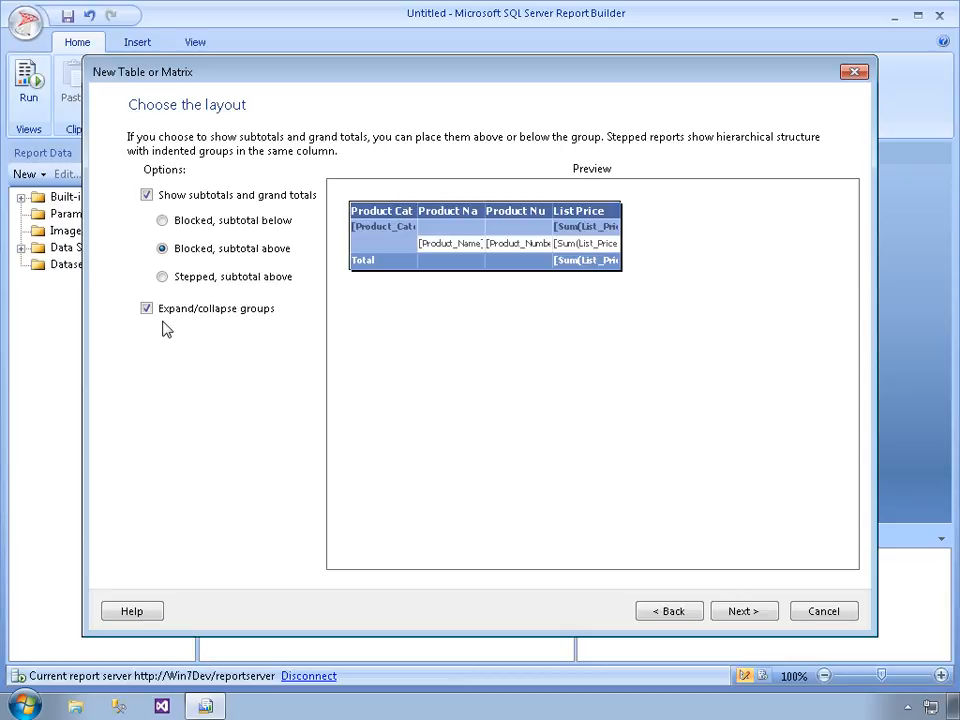
{"action": "left_click", "coordinate": [740, 611]}
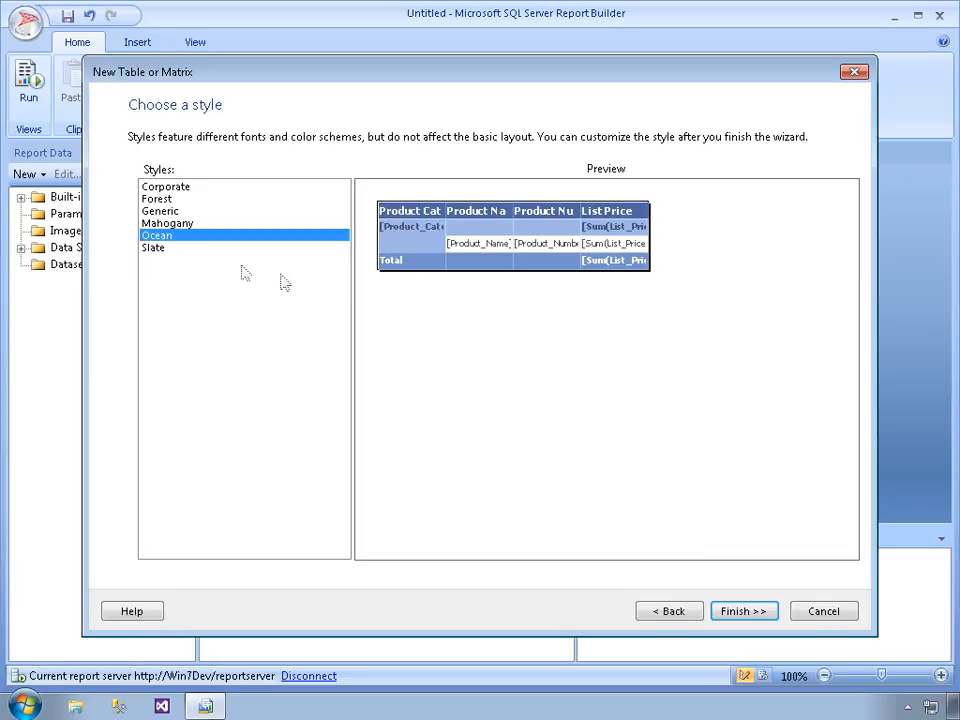
Preview the table styles from Corporate through Slate, choose Ocean, and finish the wizard
{"action": "left_click", "coordinate": [164, 187]}
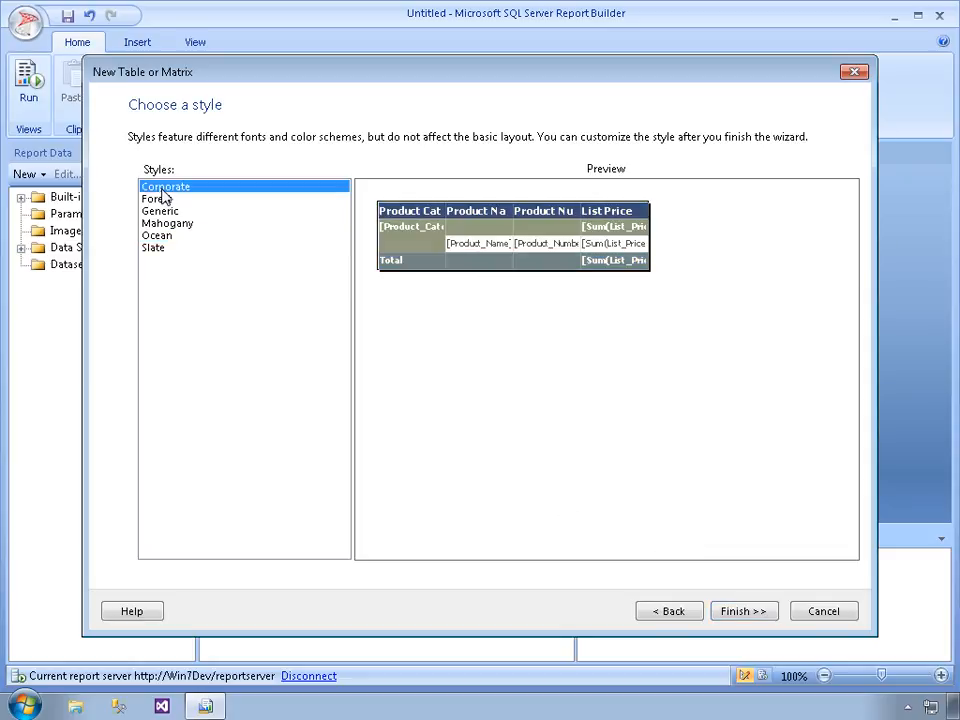
{"action": "key", "text": "Down"}
{"action": "key", "text": "Down"}
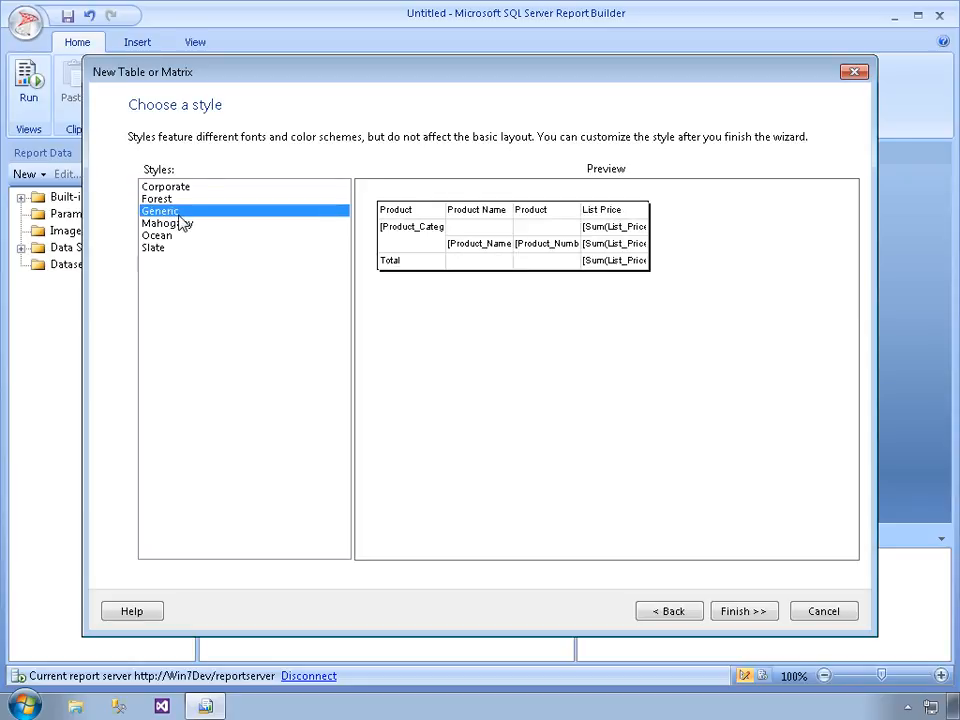
{"action": "key", "text": "Down"}
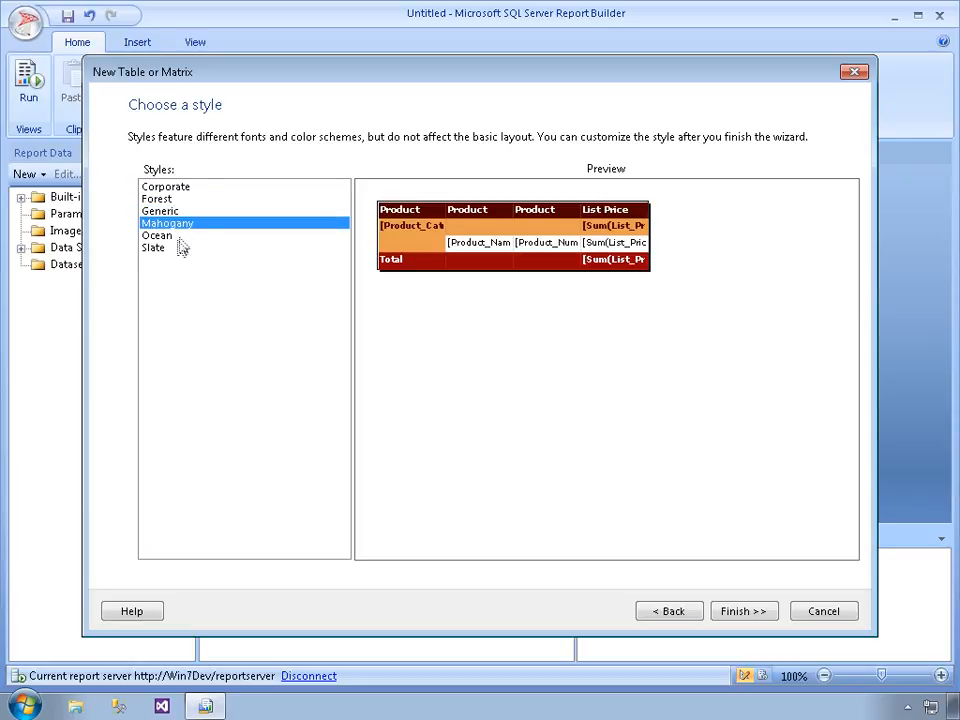
{"action": "left_click", "coordinate": [172, 247]}
{"action": "left_click", "coordinate": [174, 237]}
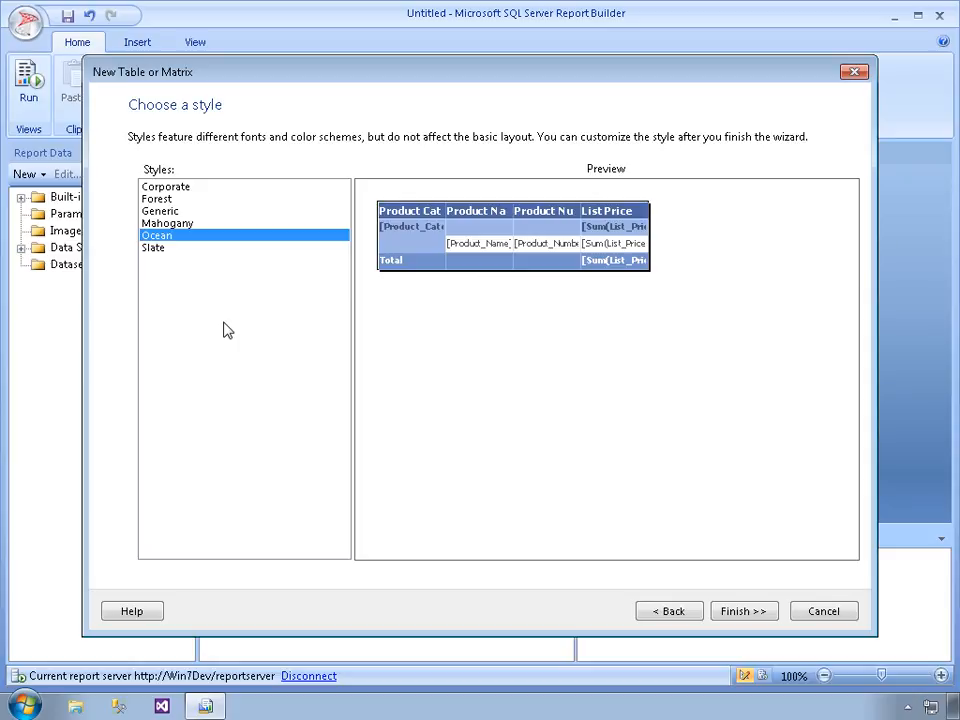
{"action": "left_click", "coordinate": [750, 615]}
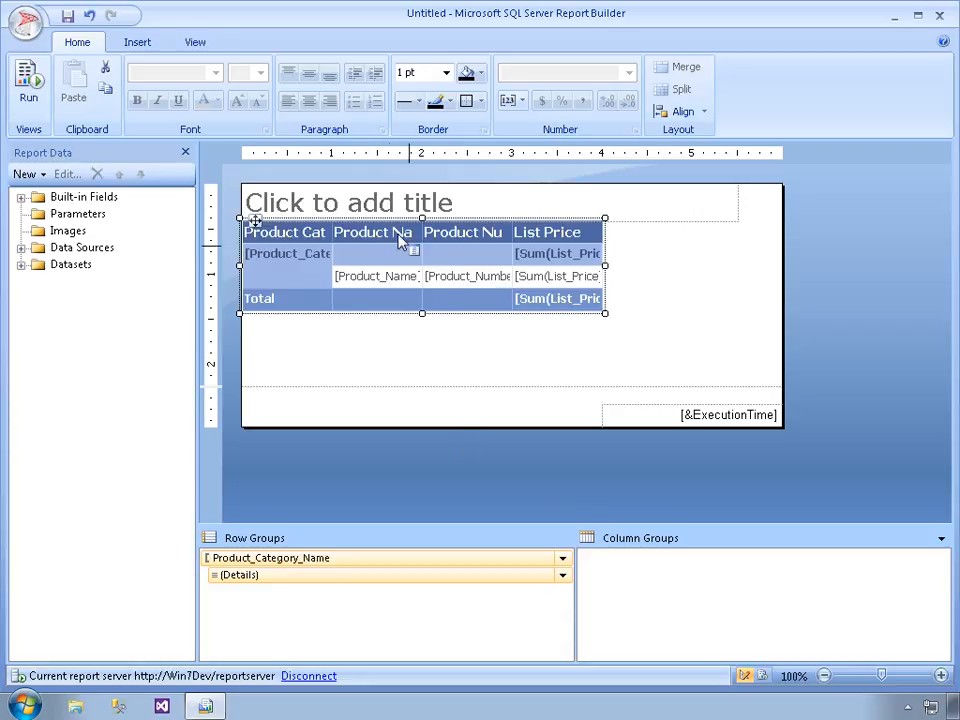
Enter "AdventureWorks Products by Category" as the report title
{"action": "left_click", "coordinate": [370, 202]}
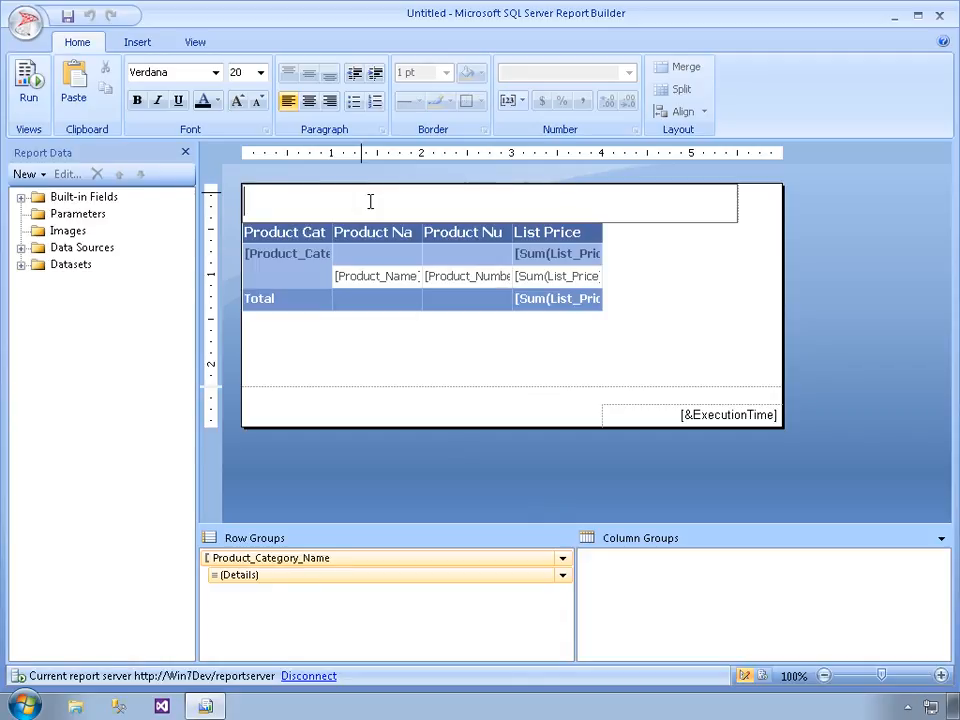
{"action": "type", "text": "Adve"}
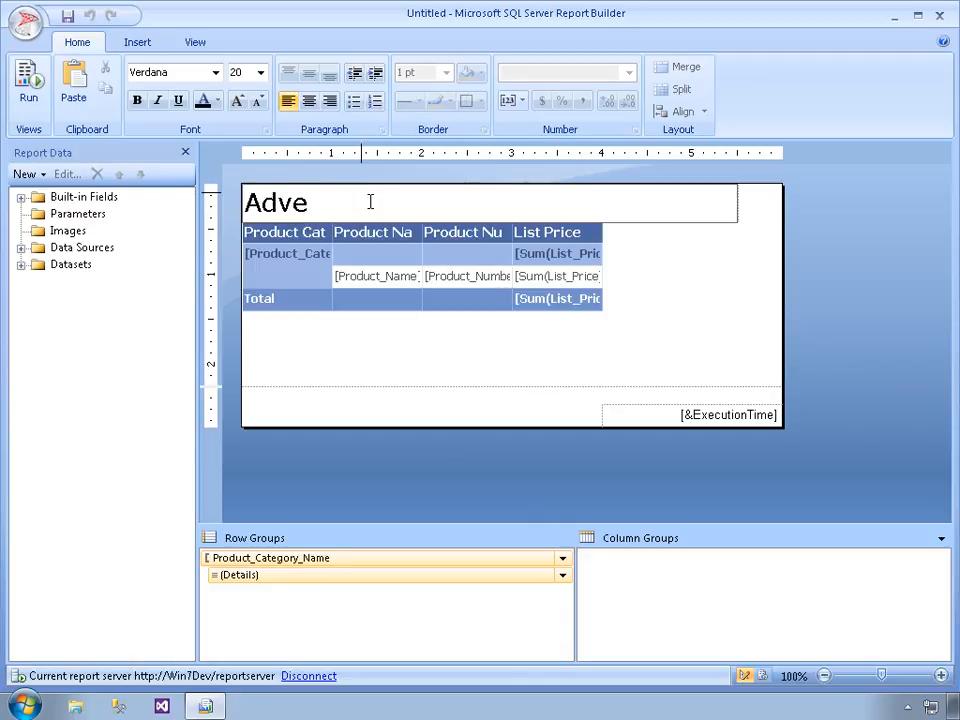
{"action": "type", "text": "ntureWor"}
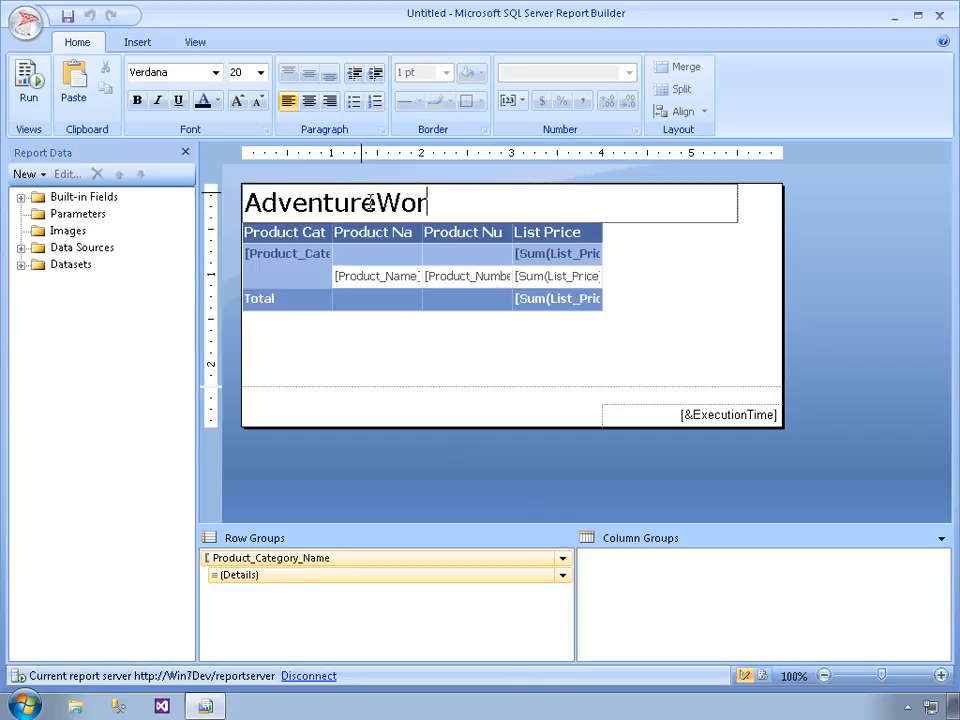
{"action": "type", "text": "ks Products by "}
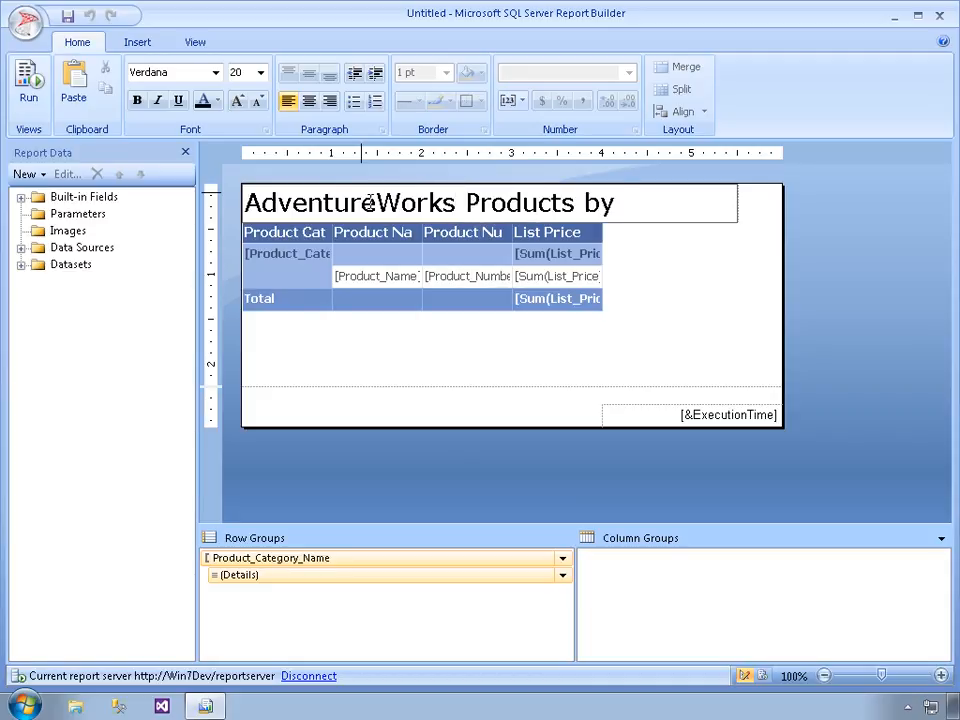
{"action": "type", "text": "Category"}
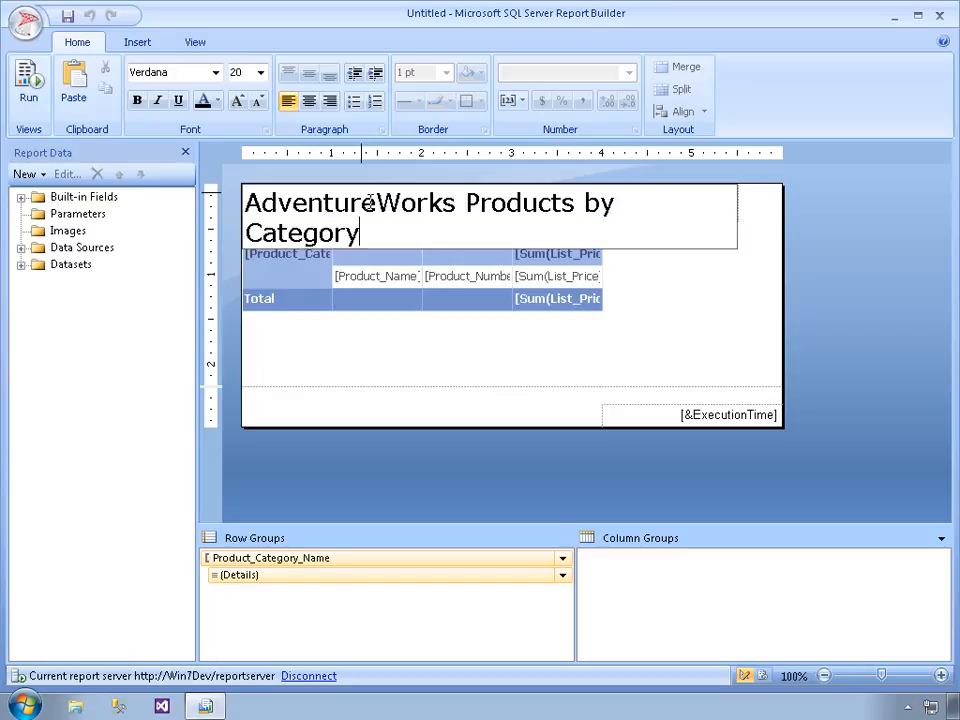
Change the font of the report title text box to Arial
{"action": "left_click", "coordinate": [702, 251]}
{"action": "left_click", "coordinate": [698, 230]}
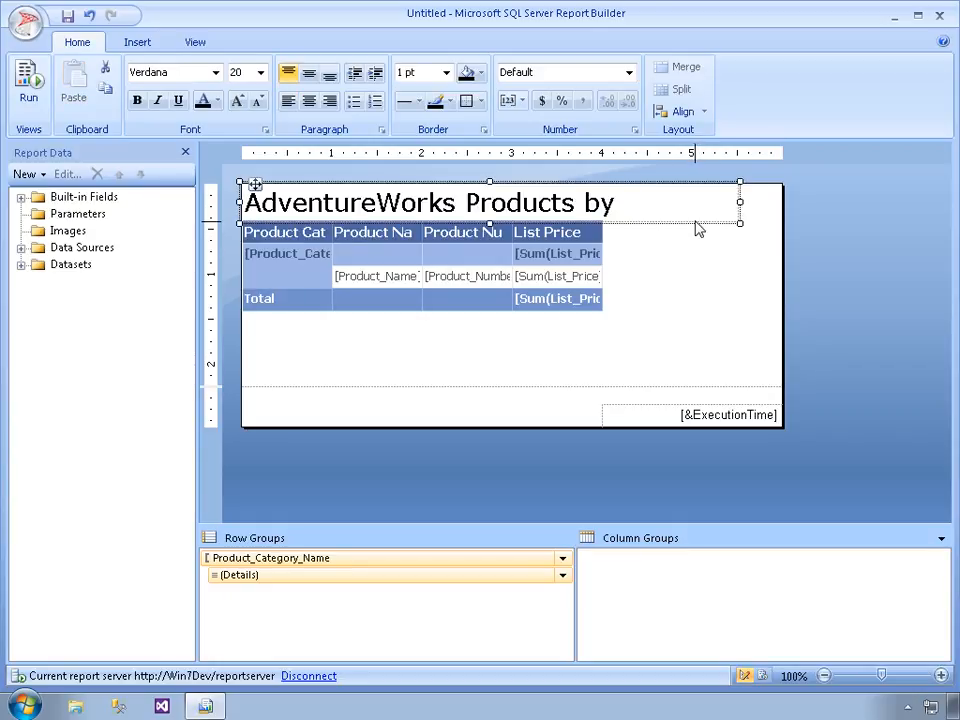
{"action": "left_click", "coordinate": [216, 73]}
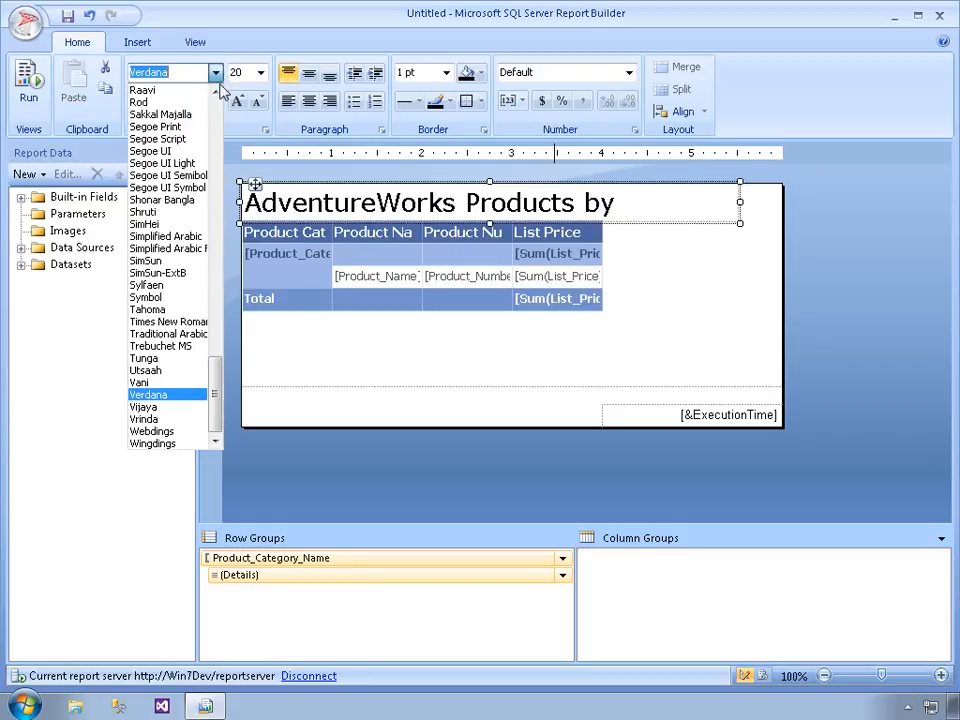
{"action": "scroll", "coordinate": [220, 113], "scroll_direction": "up", "scroll_amount": 20}
{"action": "scroll", "coordinate": [220, 113], "scroll_direction": "up", "scroll_amount": 4}
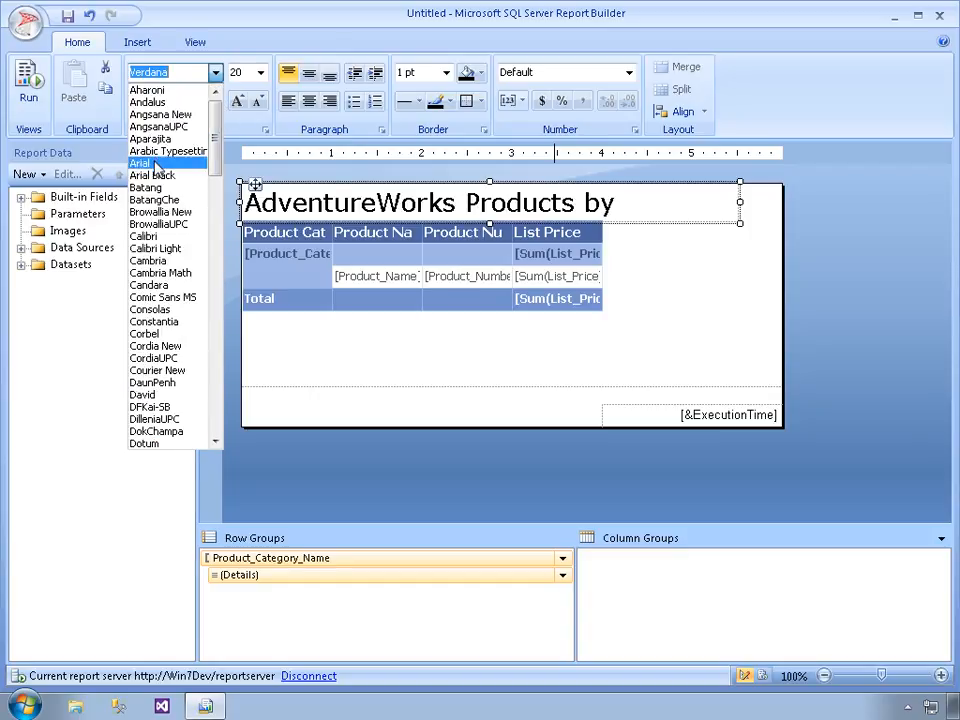
{"action": "left_click", "coordinate": [150, 163]}
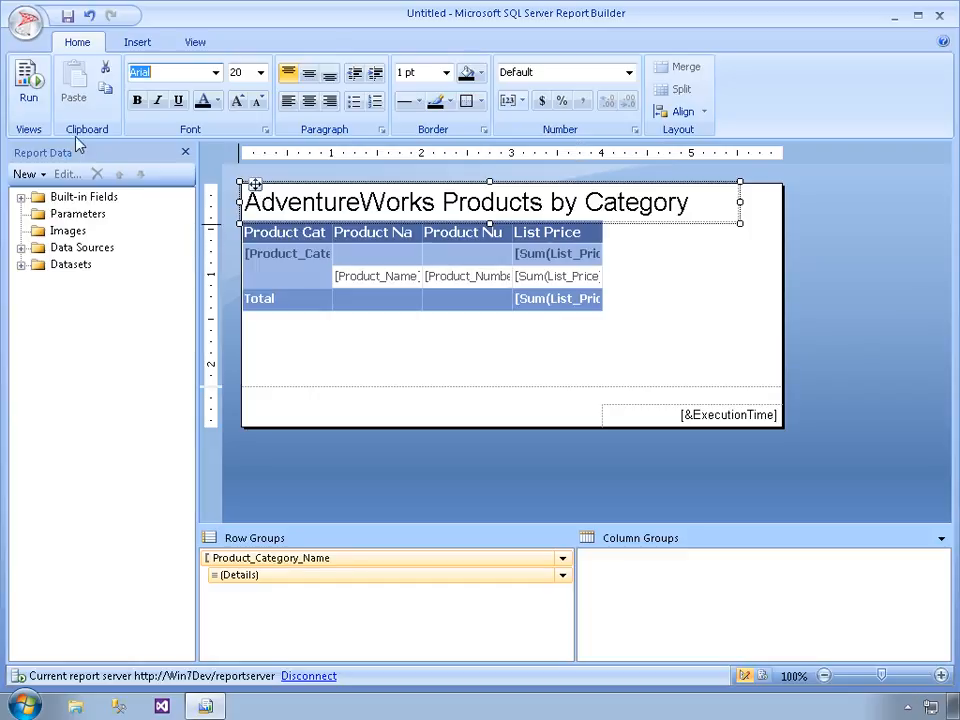
Try to preview the report, and save it as Untitled.rdl in the C:\Samples folder
{"action": "left_click", "coordinate": [28, 88]}
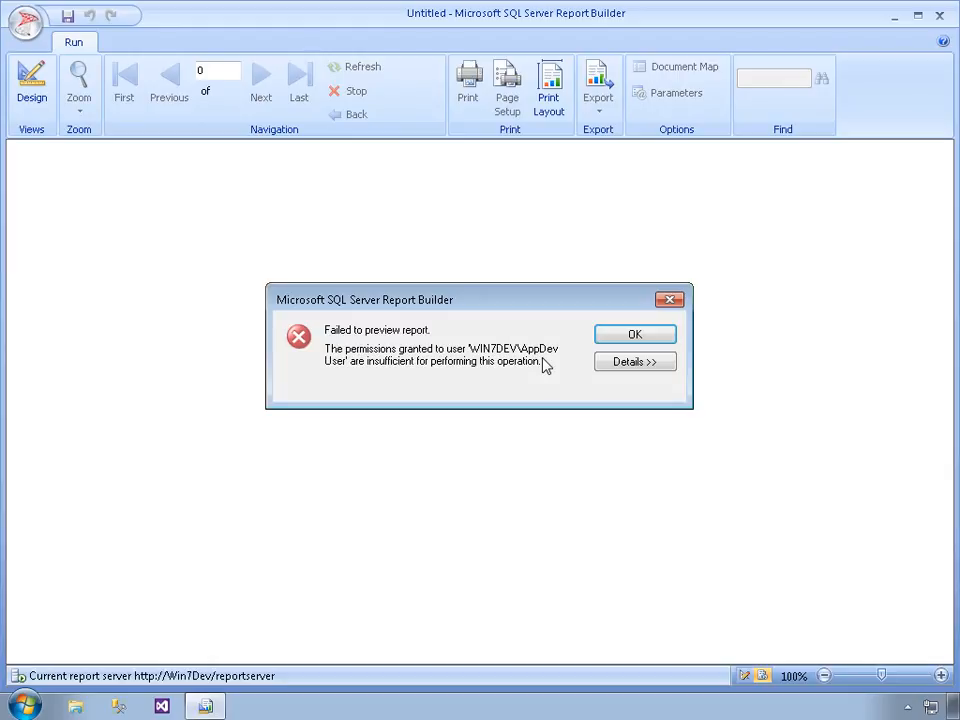
{"action": "left_click", "coordinate": [652, 338]}
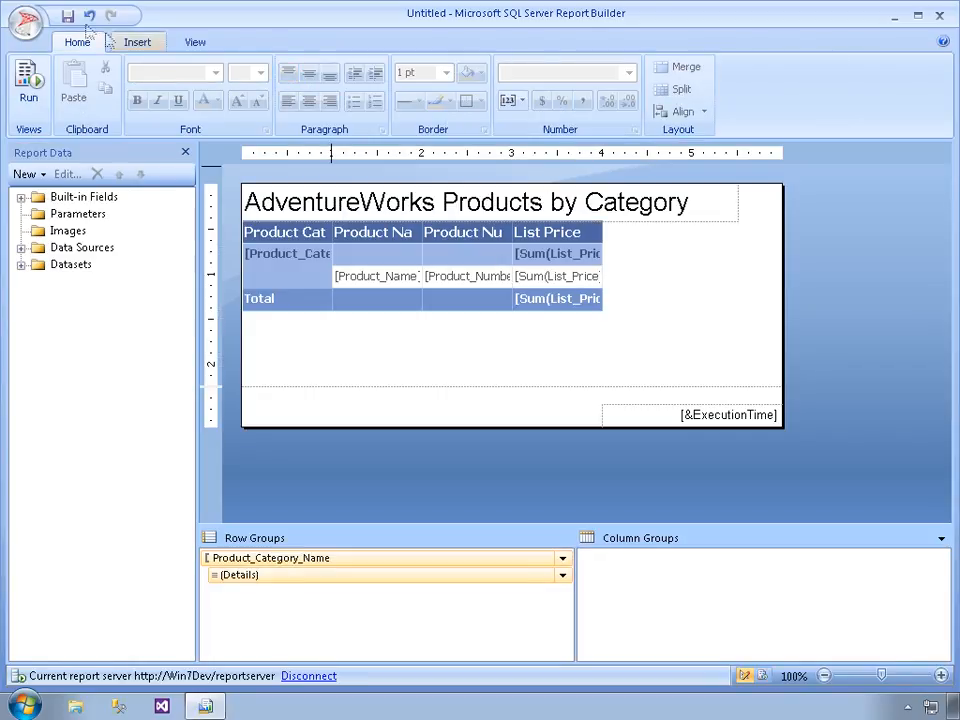
{"action": "left_click", "coordinate": [24, 22]}
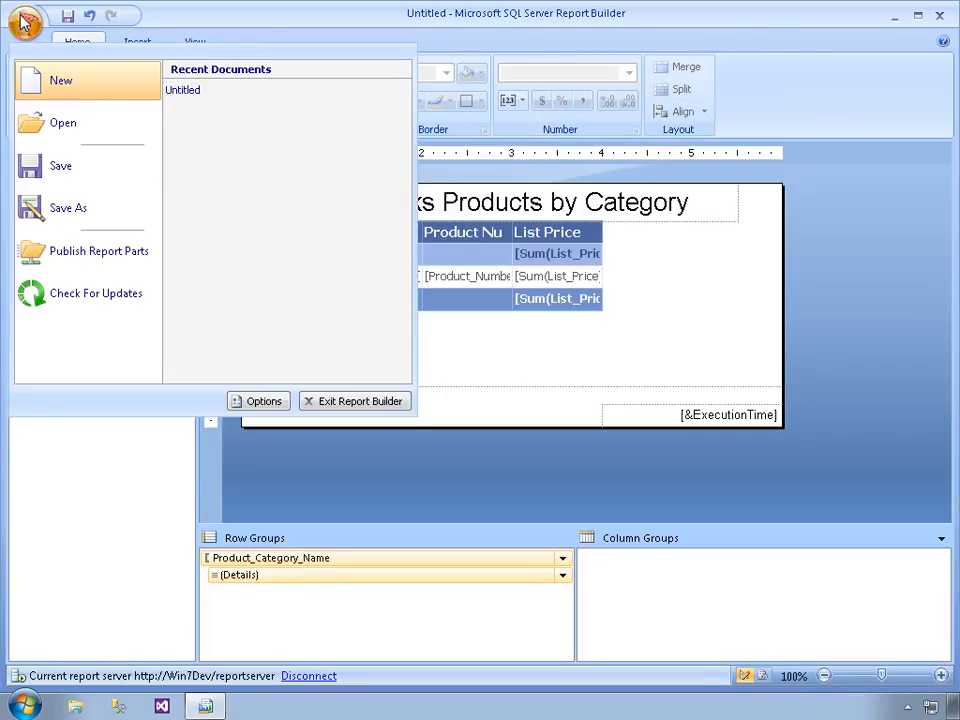
{"action": "left_click", "coordinate": [48, 208]}
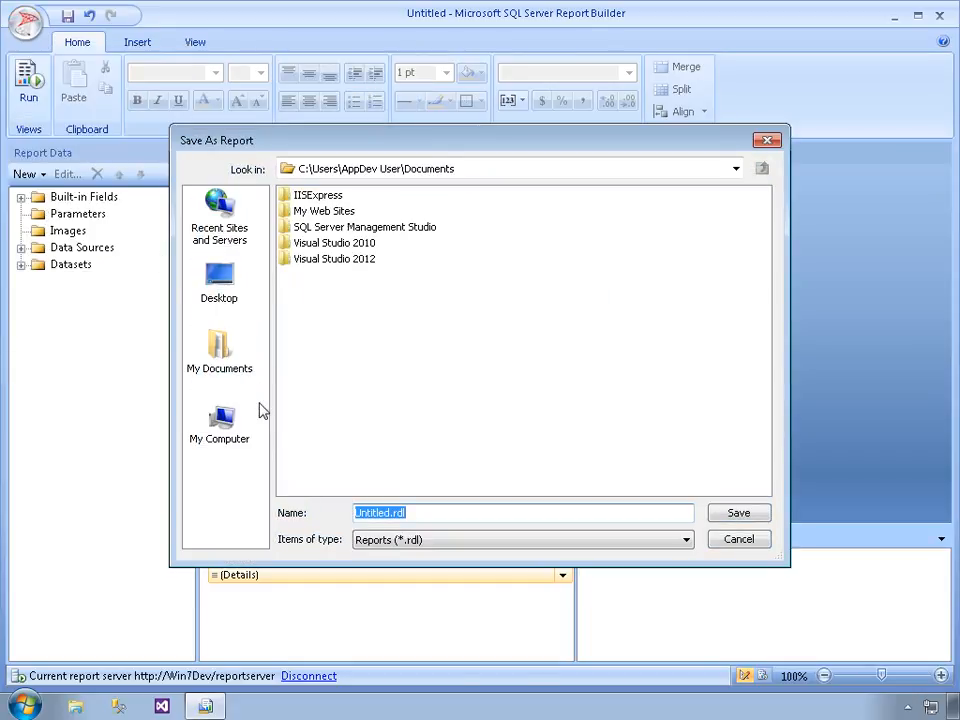
{"action": "left_click", "coordinate": [222, 420]}
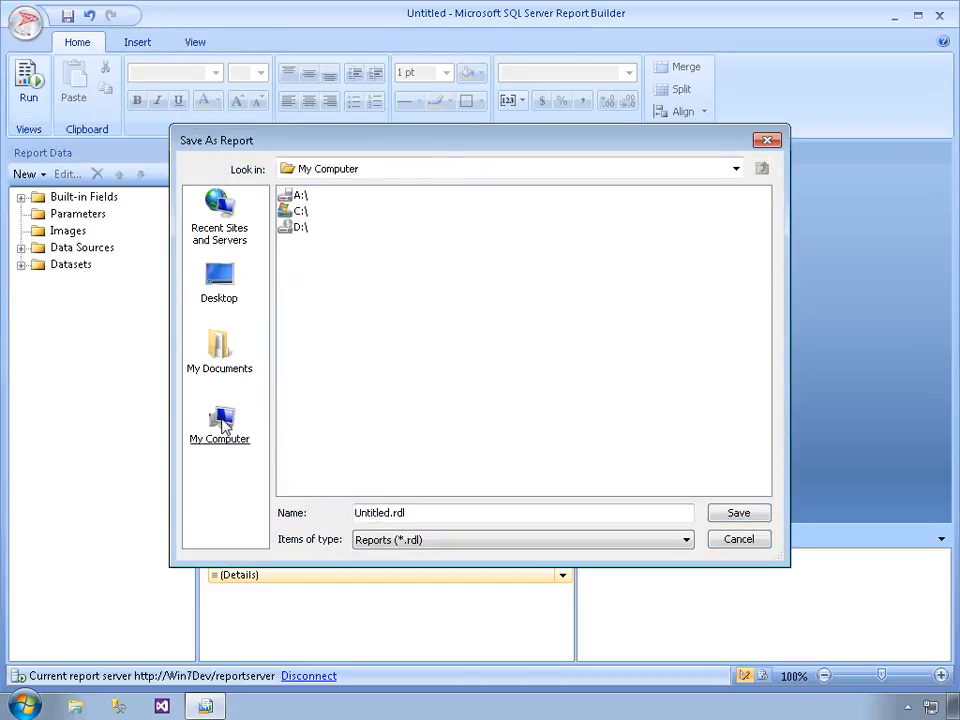
{"action": "double_click", "coordinate": [299, 211]}
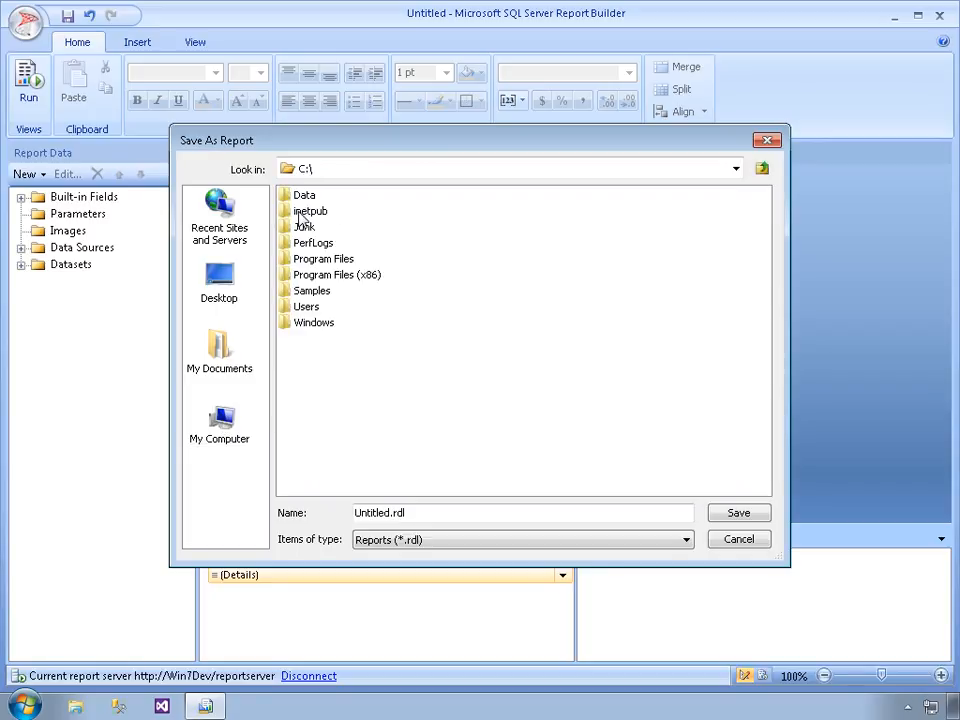
{"action": "double_click", "coordinate": [312, 291]}
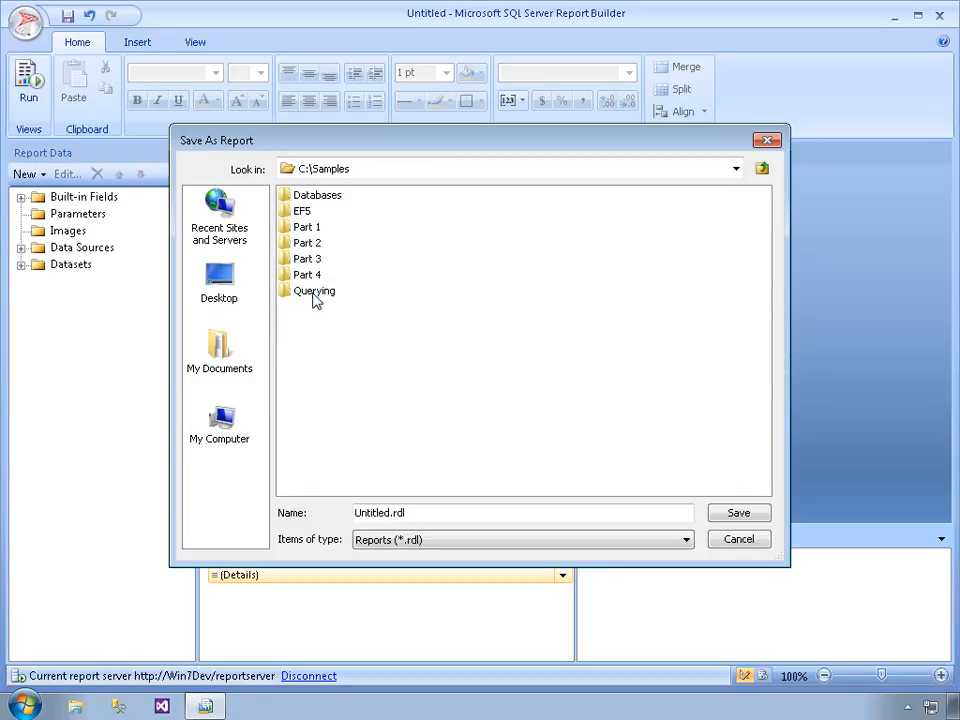
{"action": "left_click", "coordinate": [738, 513]}
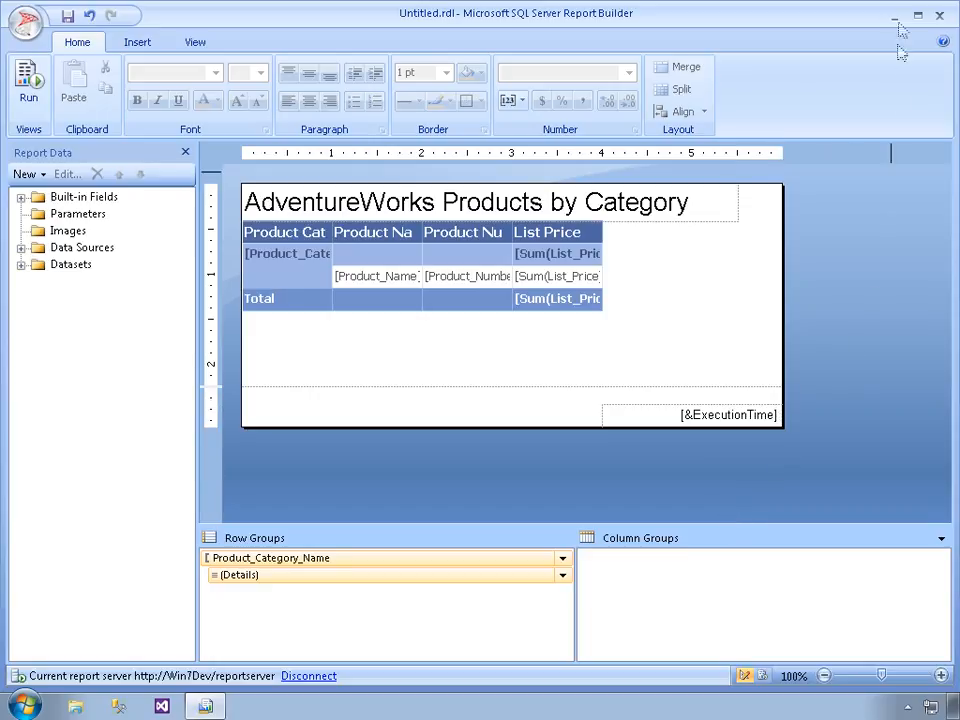
Close Report Builder and restart Report Builder 3.0 as administrator, allowing it to make changes to the computer
{"action": "left_click", "coordinate": [939, 15]}
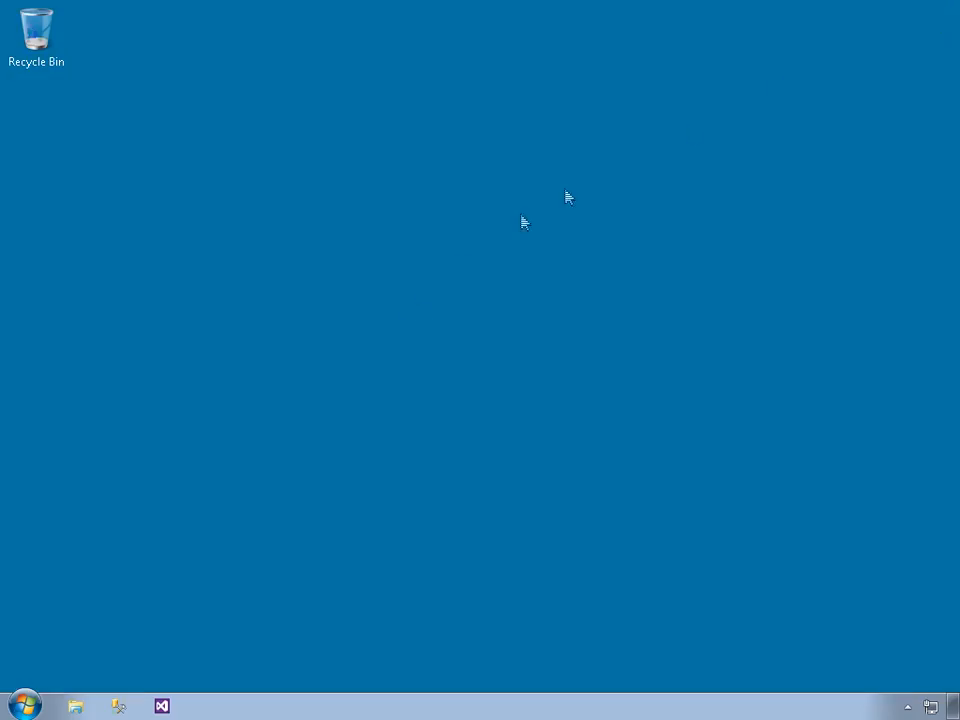
{"action": "left_click", "coordinate": [24, 705]}
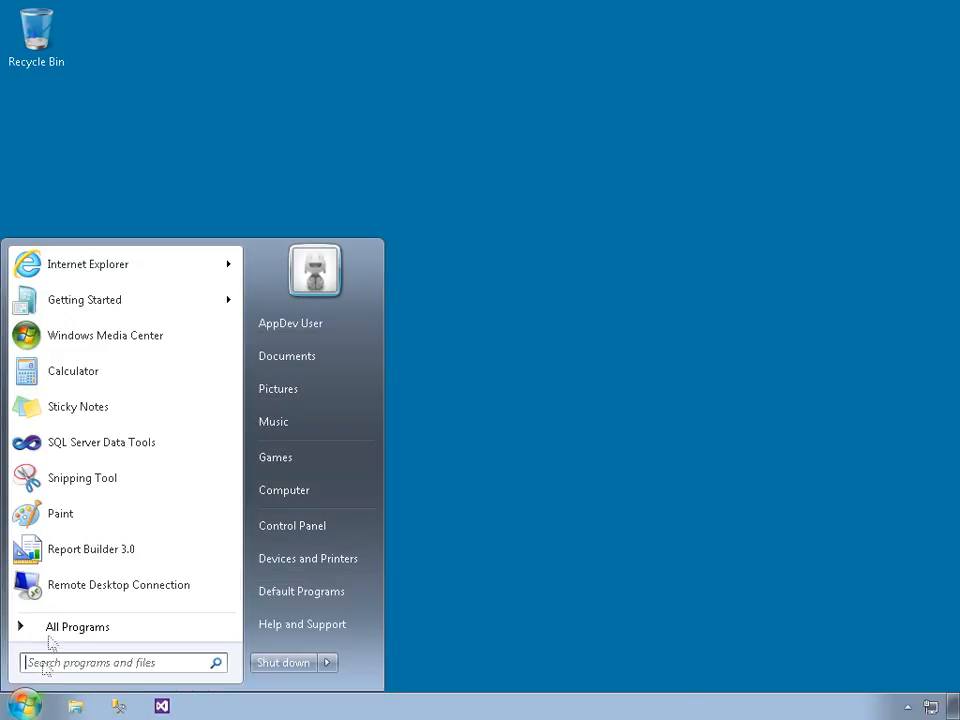
{"action": "right_click", "coordinate": [64, 552]}
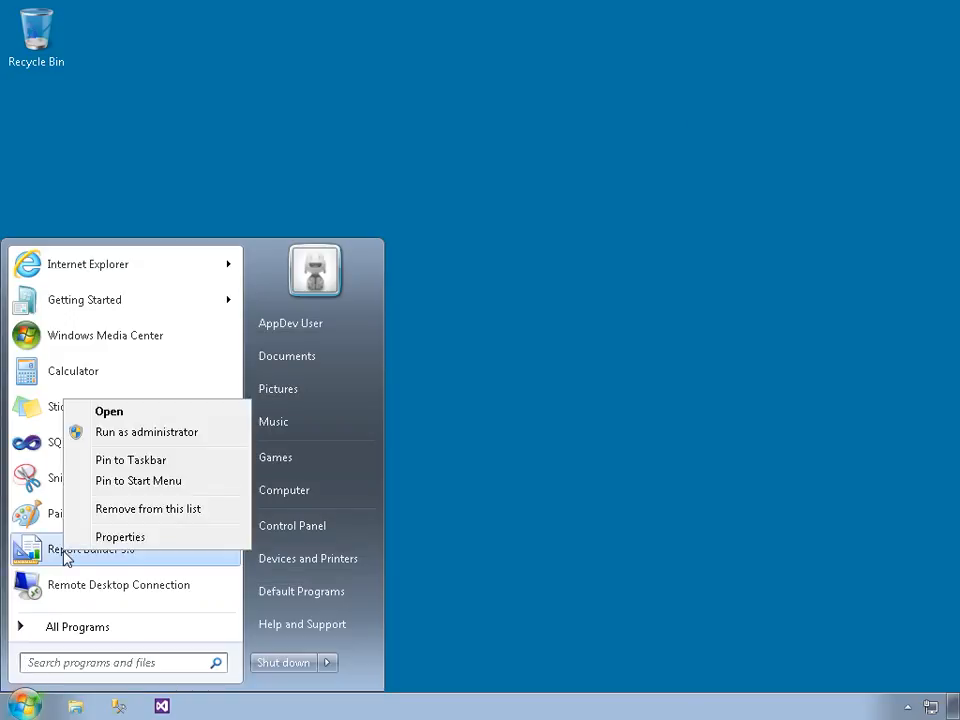
{"action": "left_click", "coordinate": [149, 434]}
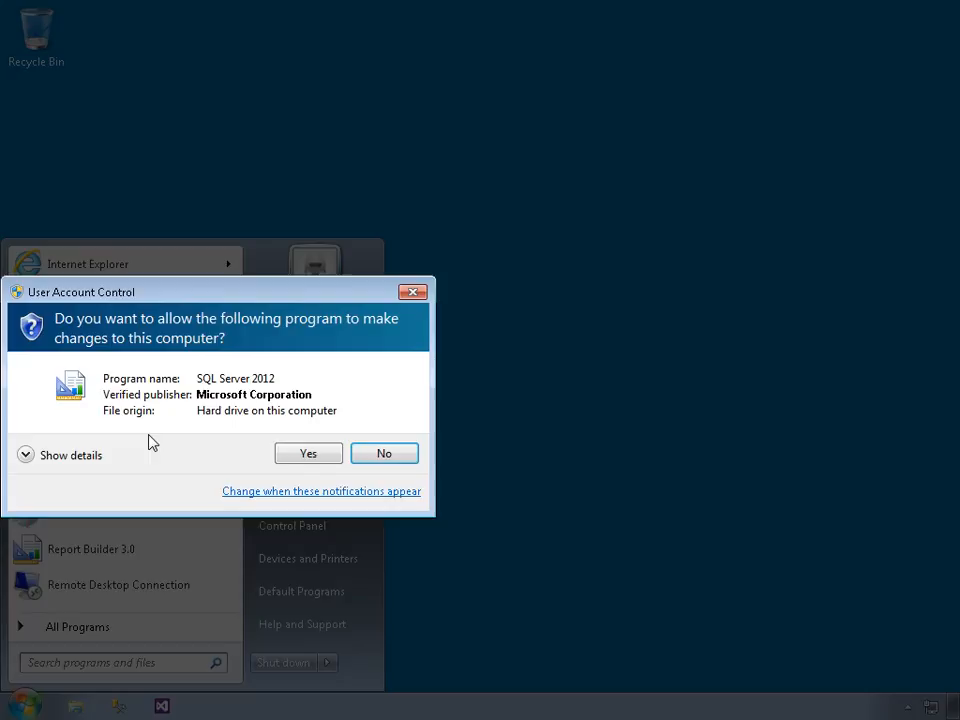
{"action": "left_click", "coordinate": [287, 453]}
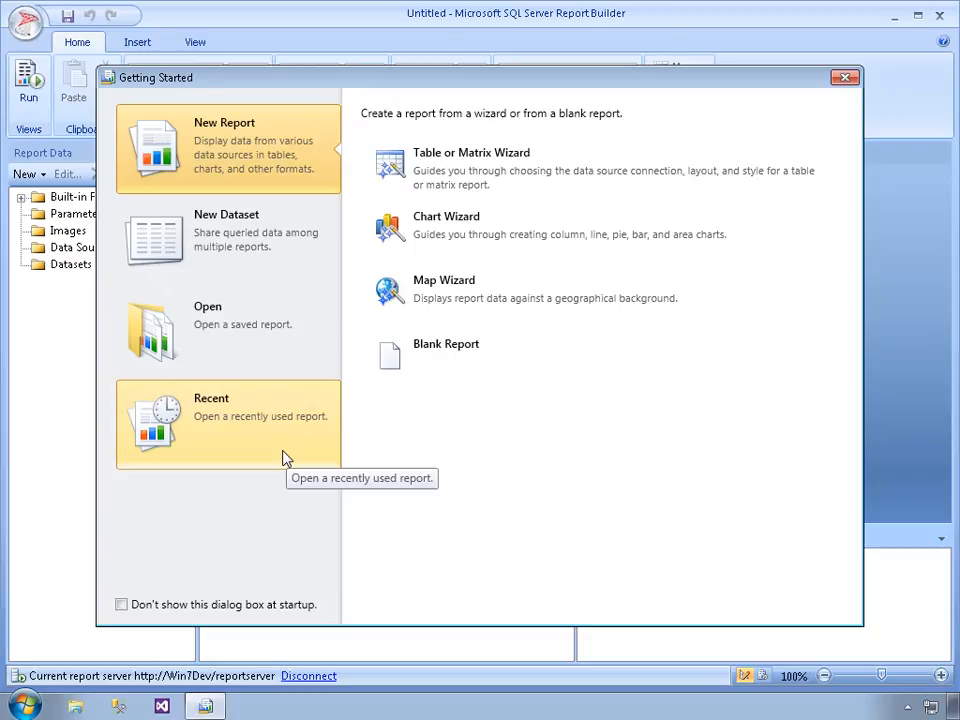
Open the saved report Untitled.rdl from the C:\Samples folder
{"action": "left_click", "coordinate": [229, 330]}
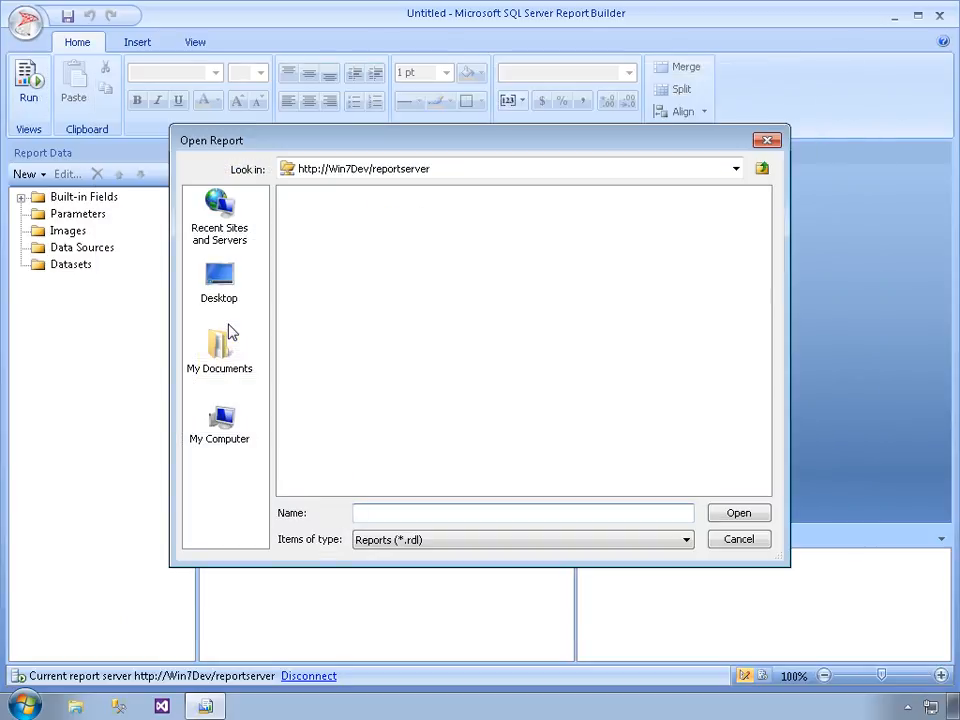
{"action": "left_click", "coordinate": [224, 420]}
{"action": "double_click", "coordinate": [300, 212]}
{"action": "left_click", "coordinate": [305, 292]}
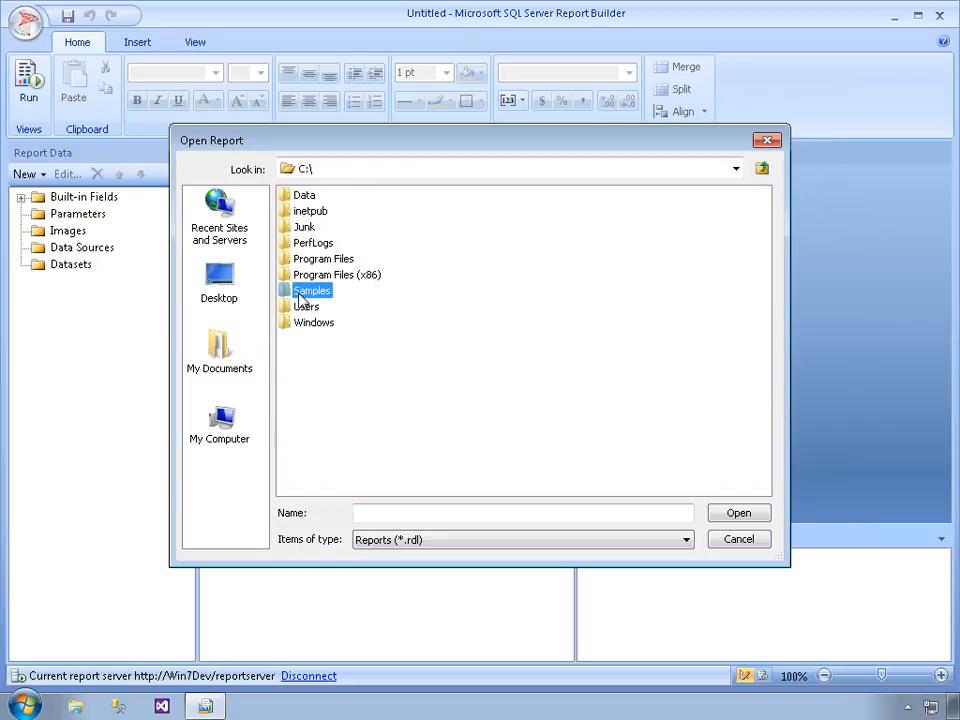
{"action": "double_click", "coordinate": [300, 292]}
{"action": "double_click", "coordinate": [308, 307]}
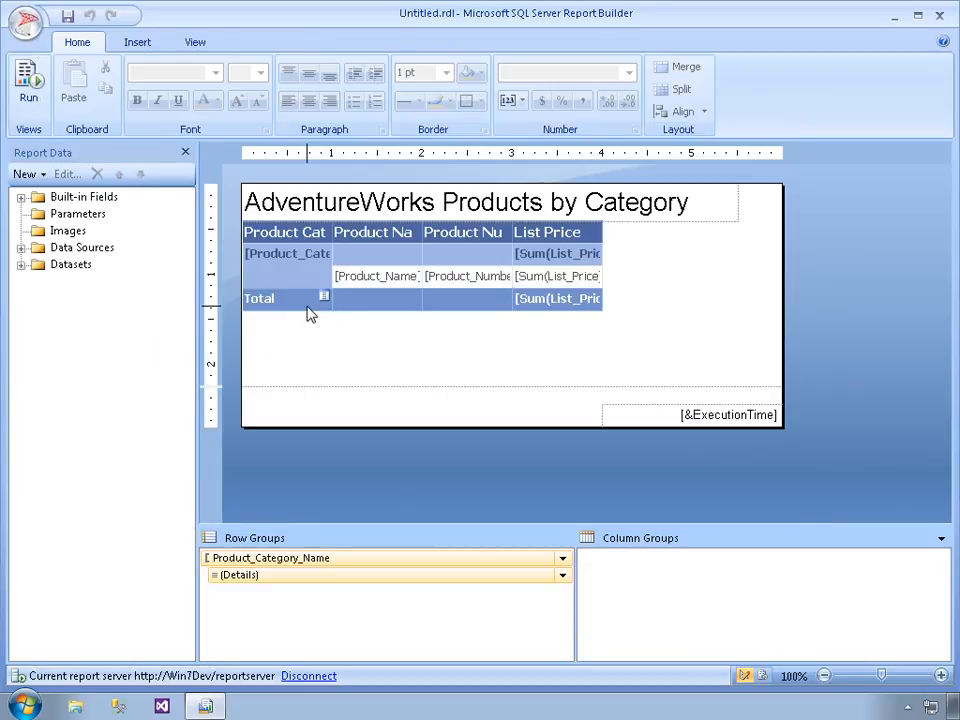
Run the report and expand the Bike Stands, Brakes and Cranksets categories to check their product details
{"action": "left_click", "coordinate": [32, 85]}
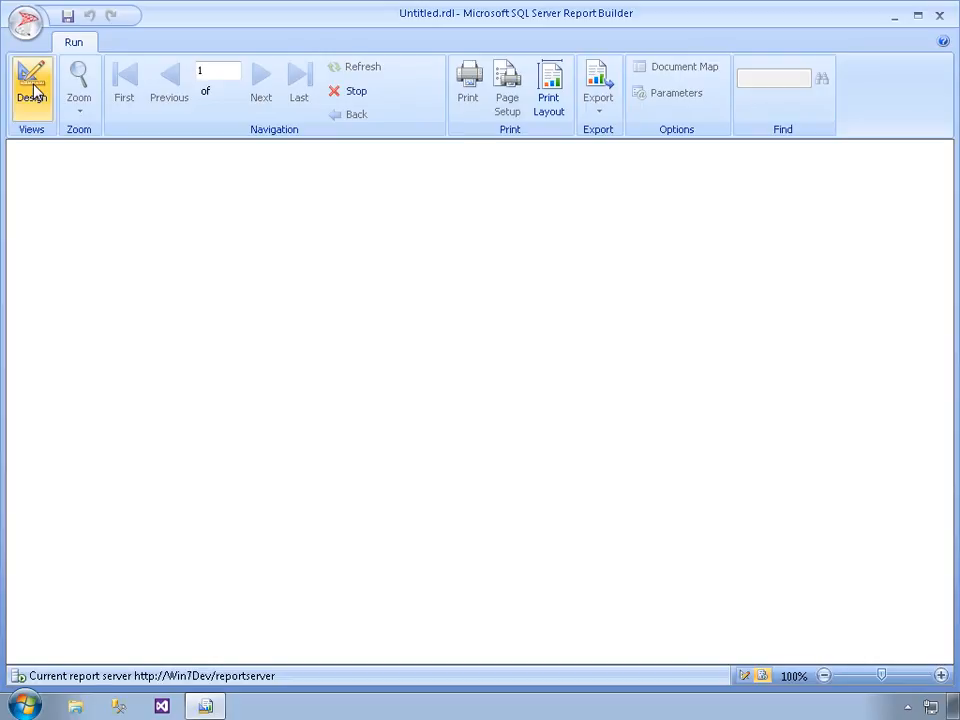
{"action": "left_click", "coordinate": [33, 88]}
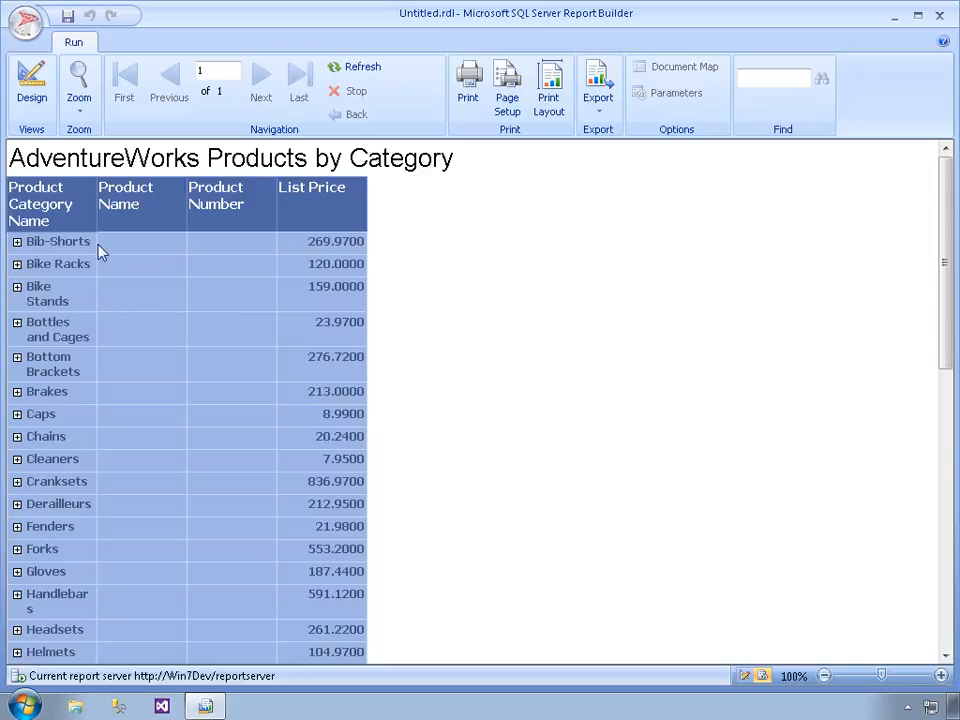
{"action": "left_click", "coordinate": [18, 288]}
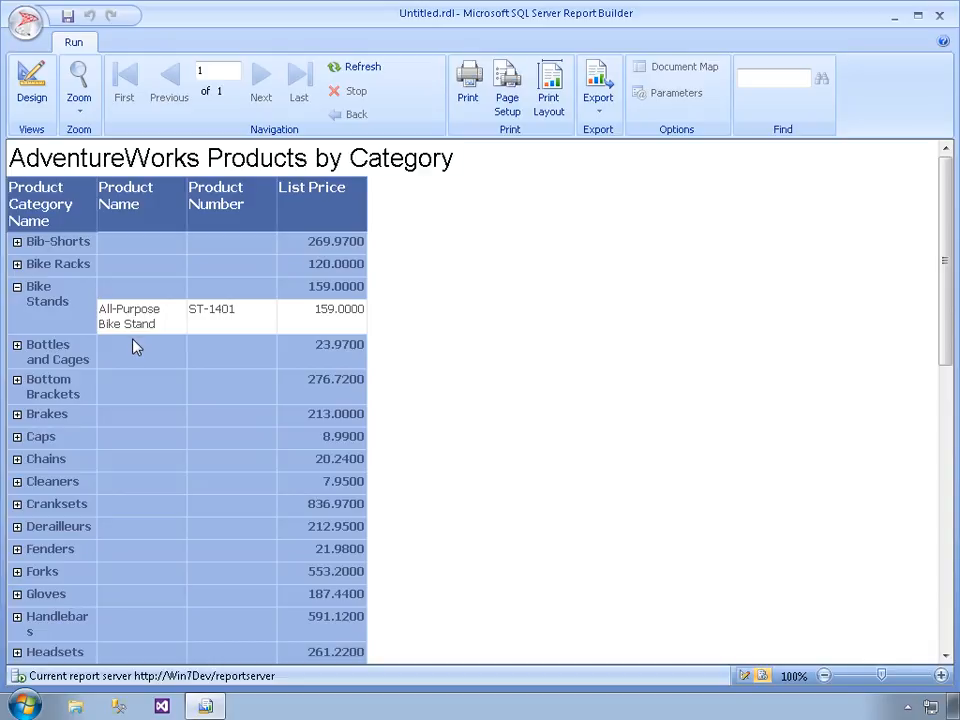
{"action": "left_click", "coordinate": [17, 415]}
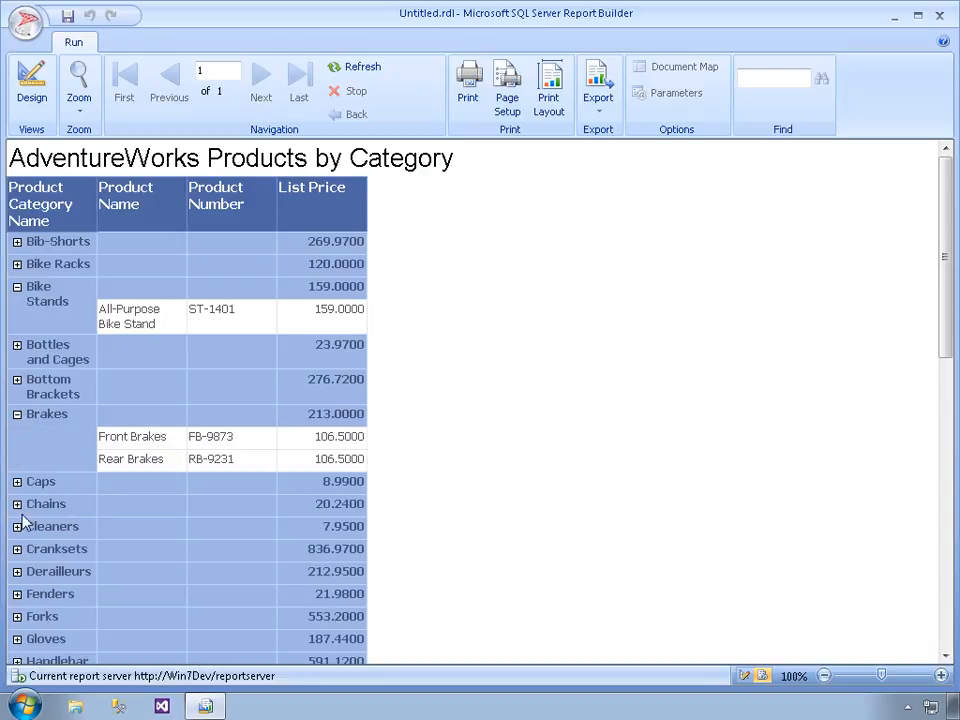
{"action": "left_click", "coordinate": [19, 551]}
Expand the Mountain Bikes category and review its product names, numbers and list prices
{"action": "scroll", "coordinate": [24, 557], "scroll_direction": "down", "scroll_amount": 5}
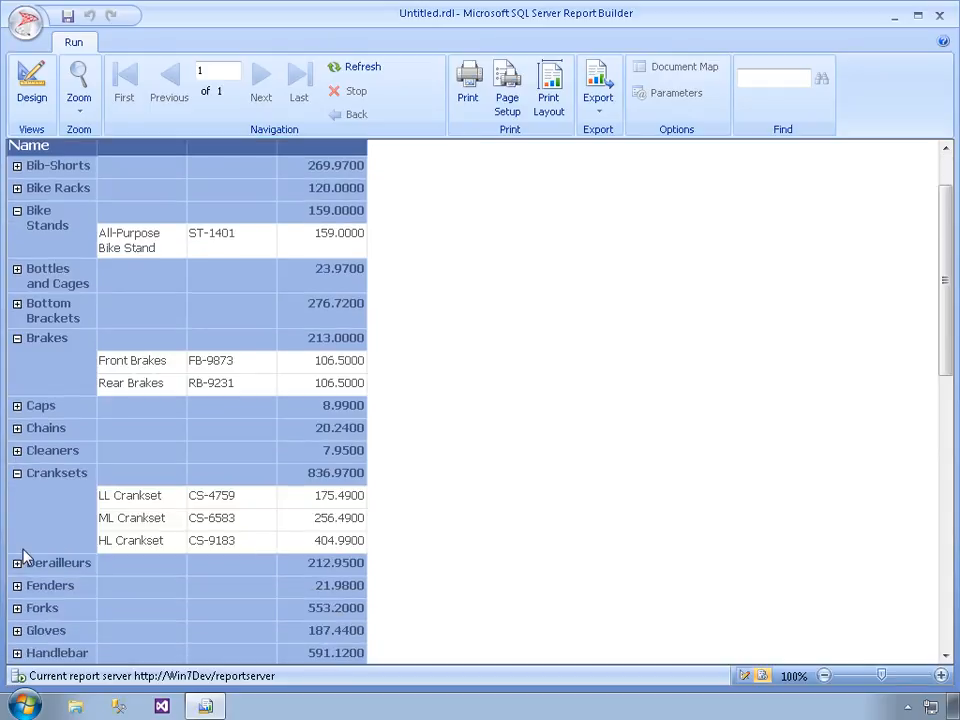
{"action": "scroll", "coordinate": [24, 556], "scroll_direction": "down", "scroll_amount": 2}
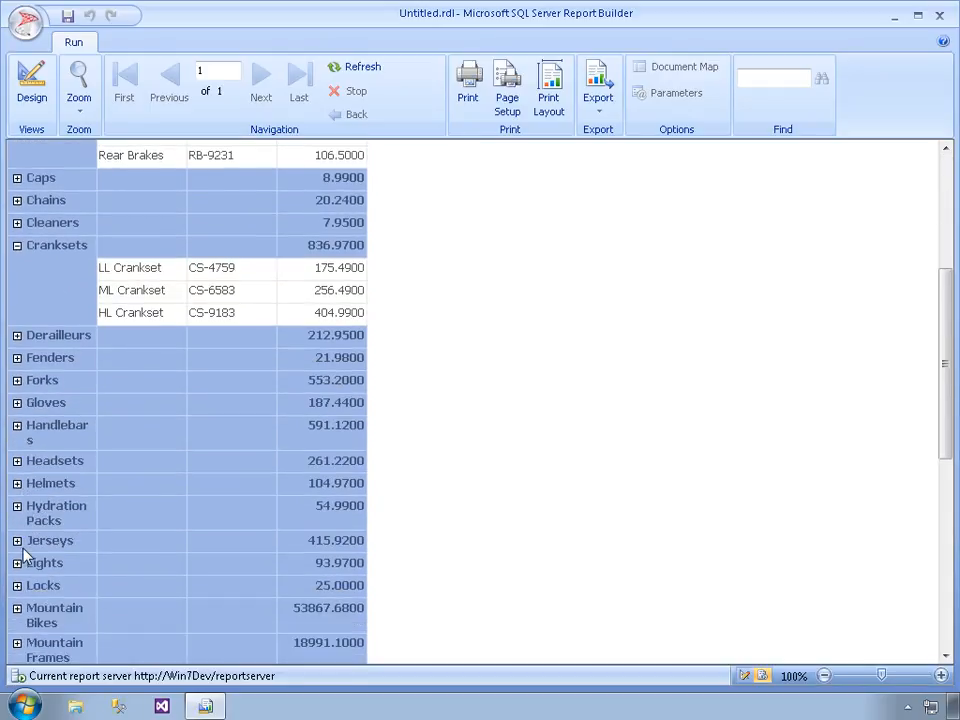
{"action": "scroll", "coordinate": [24, 556], "scroll_direction": "down", "scroll_amount": 1}
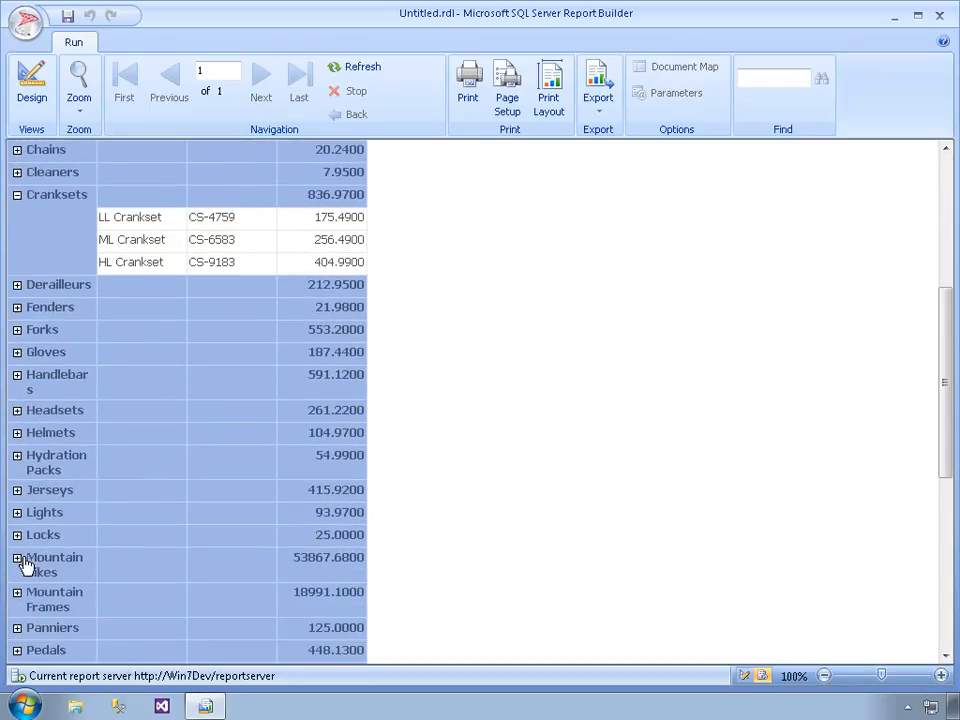
{"action": "left_click", "coordinate": [17, 558]}
{"action": "scroll", "coordinate": [133, 544], "scroll_direction": "down", "scroll_amount": 6}
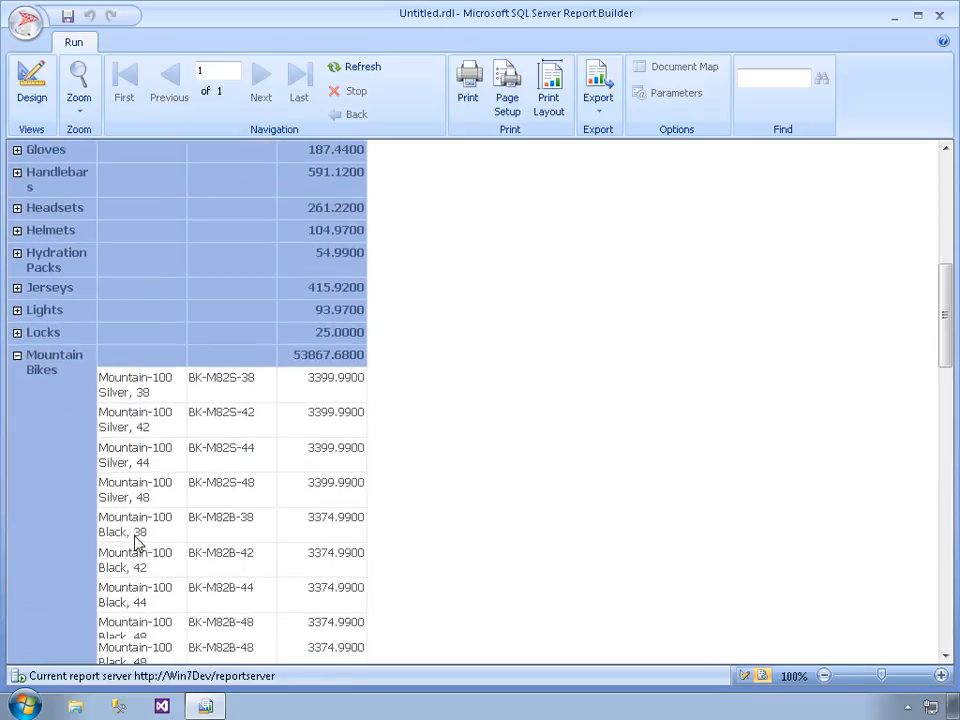
{"action": "scroll", "coordinate": [138, 544], "scroll_direction": "down", "scroll_amount": 11}
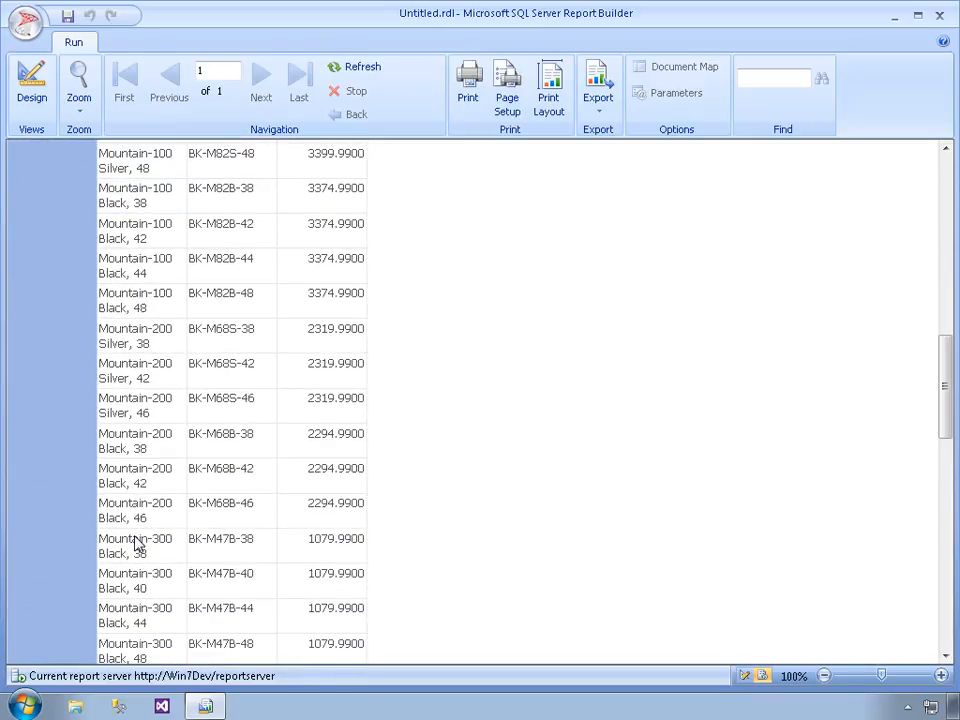
{"action": "scroll", "coordinate": [138, 544], "scroll_direction": "down", "scroll_amount": 12}
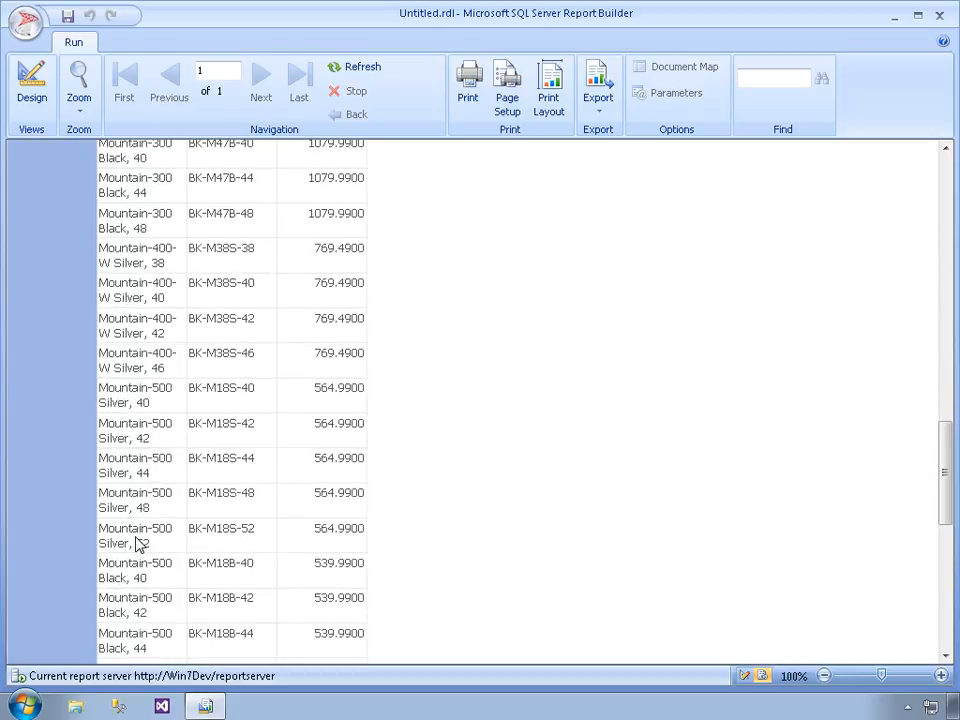
Expand the Road Bikes category to check its product details, and collapse it again
{"action": "scroll", "coordinate": [77, 579], "scroll_direction": "down", "scroll_amount": 3}
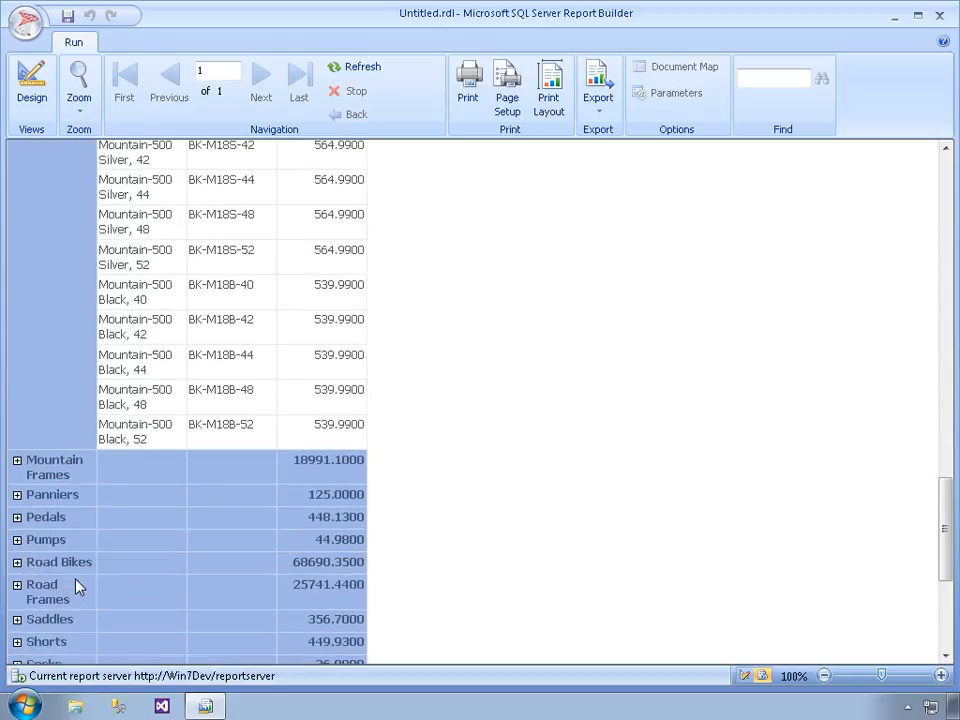
{"action": "left_click", "coordinate": [17, 563]}
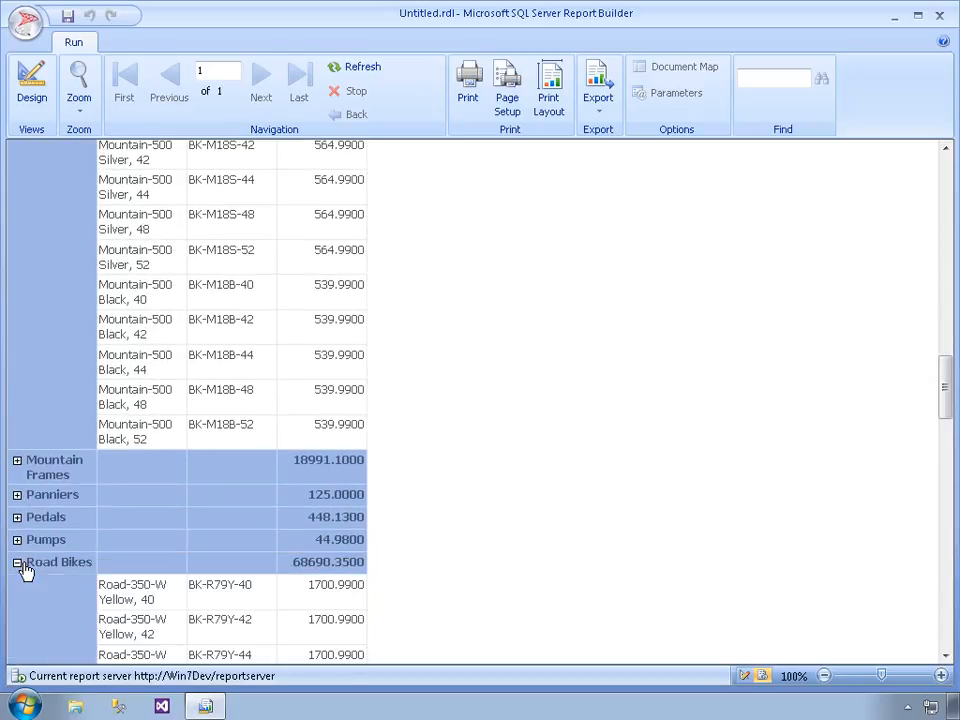
{"action": "scroll", "coordinate": [229, 520], "scroll_direction": "down", "scroll_amount": 2}
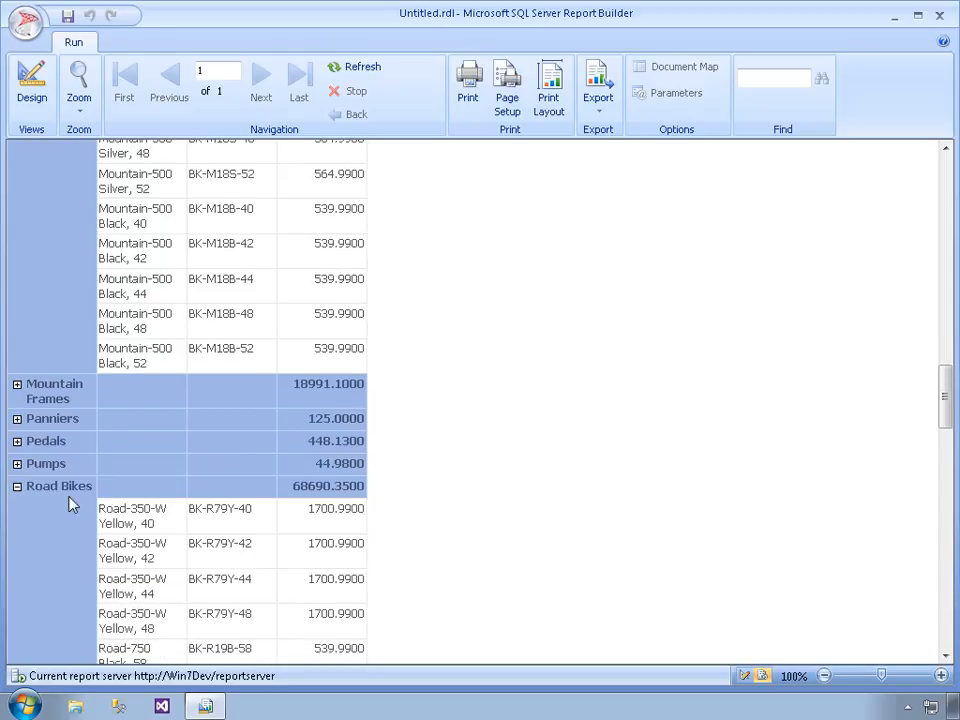
{"action": "left_click", "coordinate": [18, 487]}
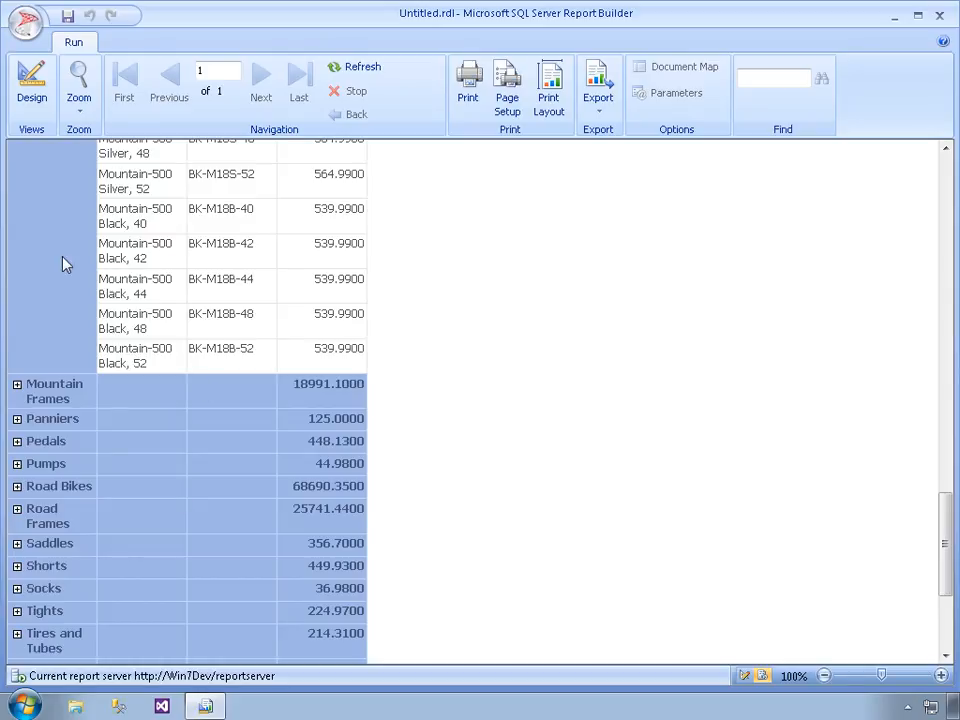
Return to the report design and widen the Product Category Name column to about 2 inches and Product Name to about 2.2 inches
{"action": "left_click", "coordinate": [30, 100]}
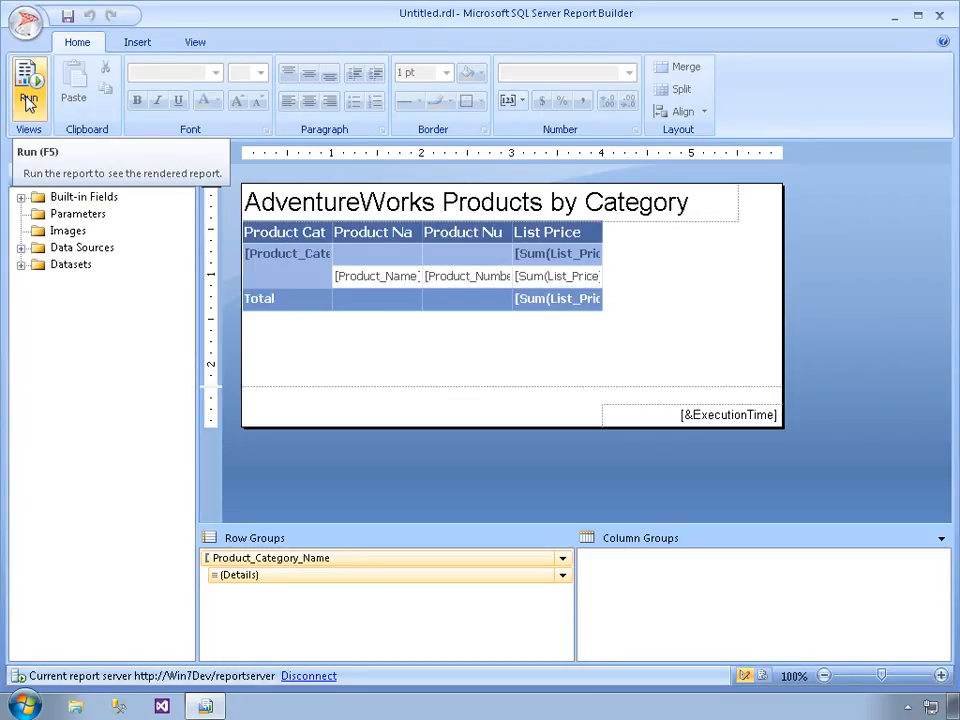
{"action": "left_click", "coordinate": [331, 238]}
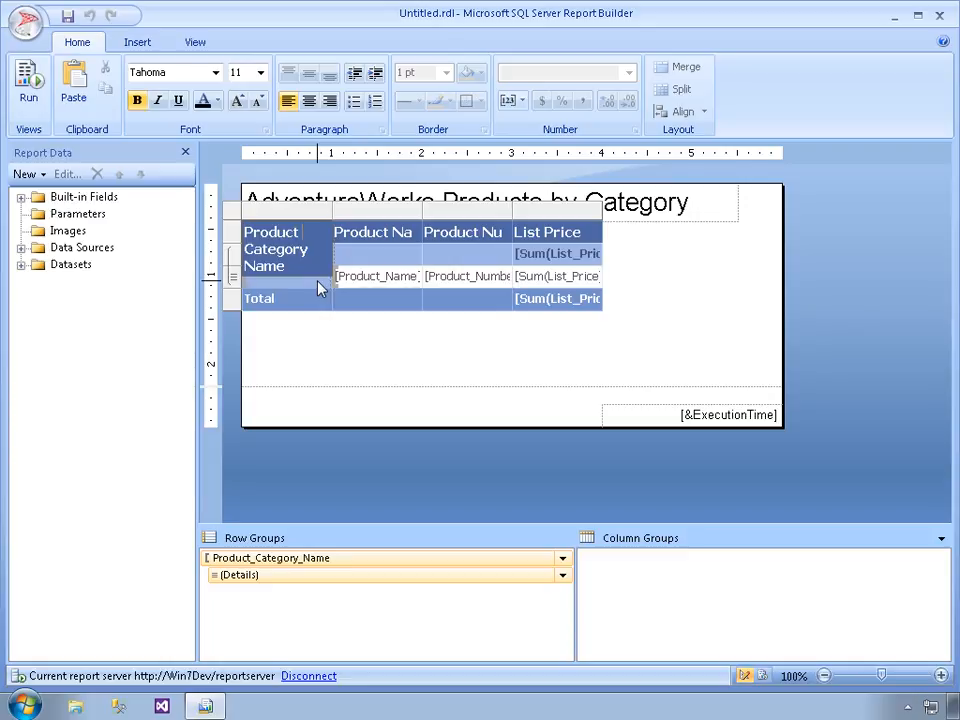
{"action": "left_click_drag", "start_coordinate": [341, 212], "coordinate": [430, 214]}
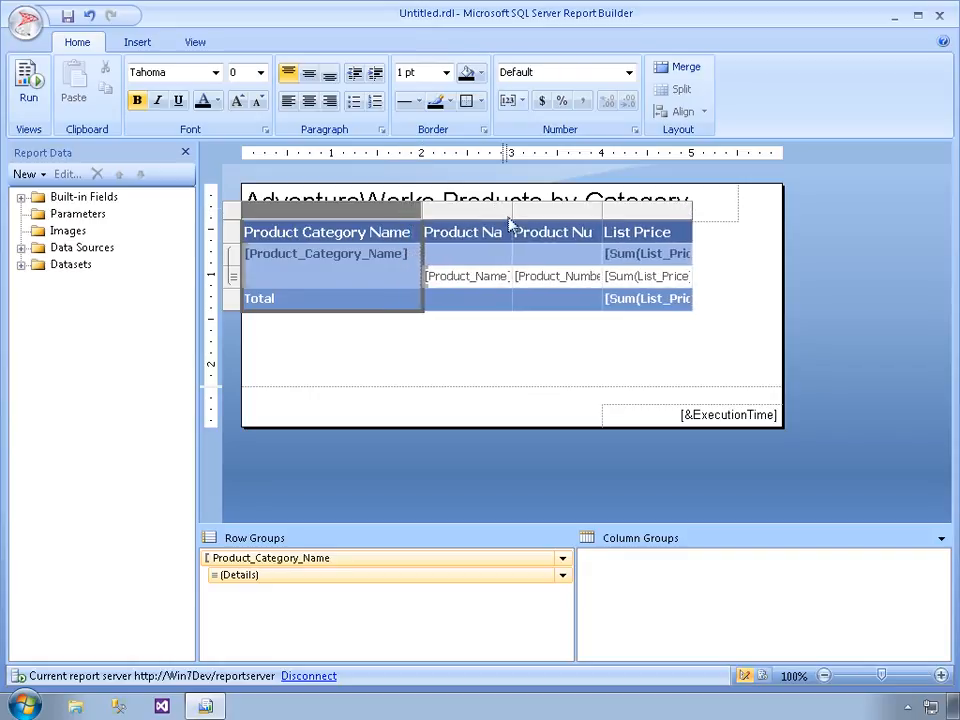
{"action": "left_click_drag", "start_coordinate": [520, 214], "coordinate": [603, 218]}
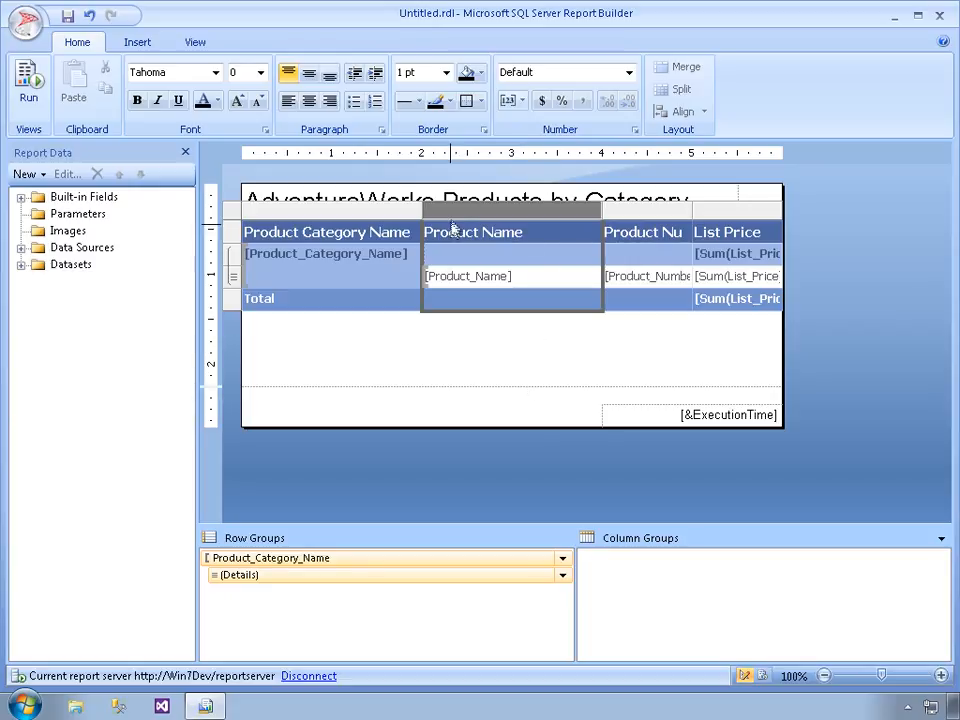
{"action": "left_click_drag", "start_coordinate": [612, 216], "coordinate": [632, 216]}
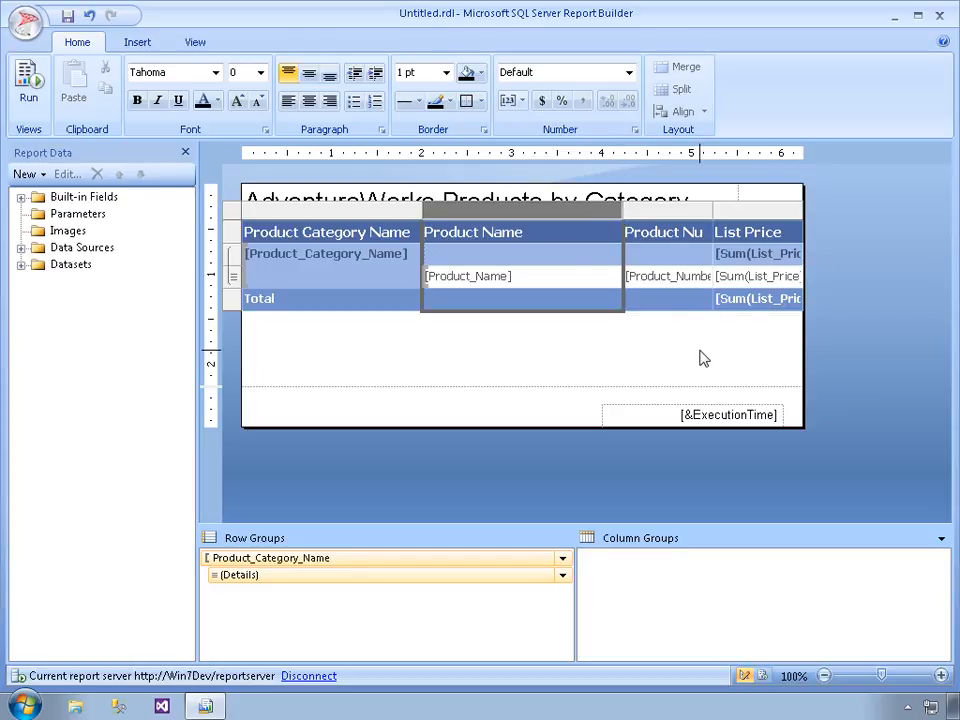
Shorten the Product Category Name column header to Category
{"action": "left_click", "coordinate": [340, 244]}
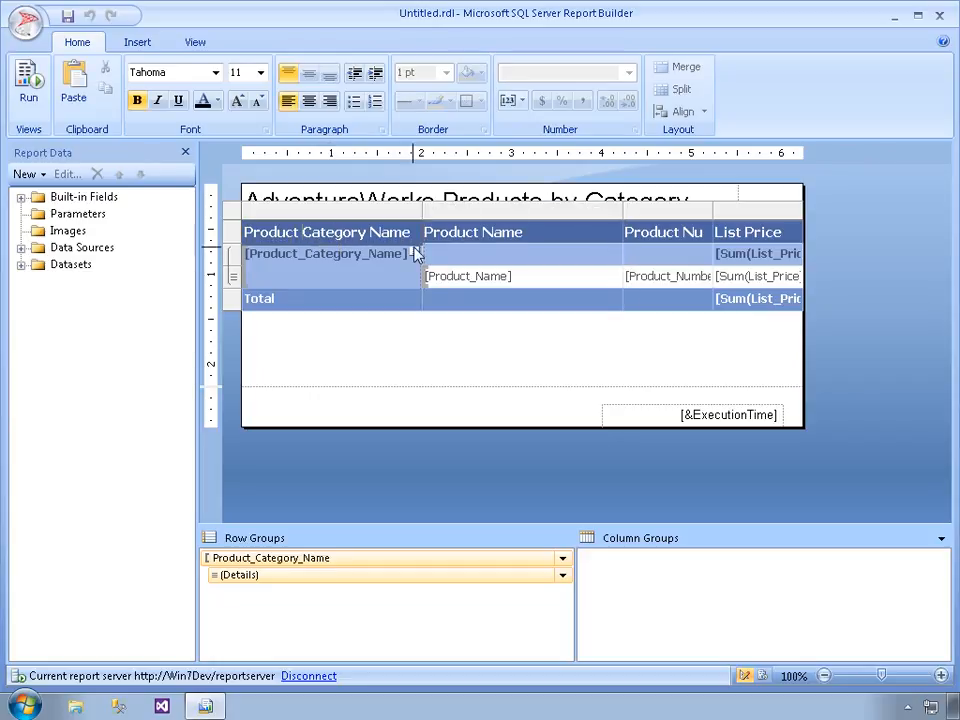
{"action": "key", "text": "BackSpace"}
{"action": "key", "text": "BackSpace"}
{"action": "key", "text": "BackSpace"}
{"action": "key", "text": "BackSpace"}
{"action": "key", "text": "BackSpace"}
{"action": "key", "text": "BackSpace"}
{"action": "key", "text": "BackSpace"}
{"action": "key", "text": "BackSpace"}
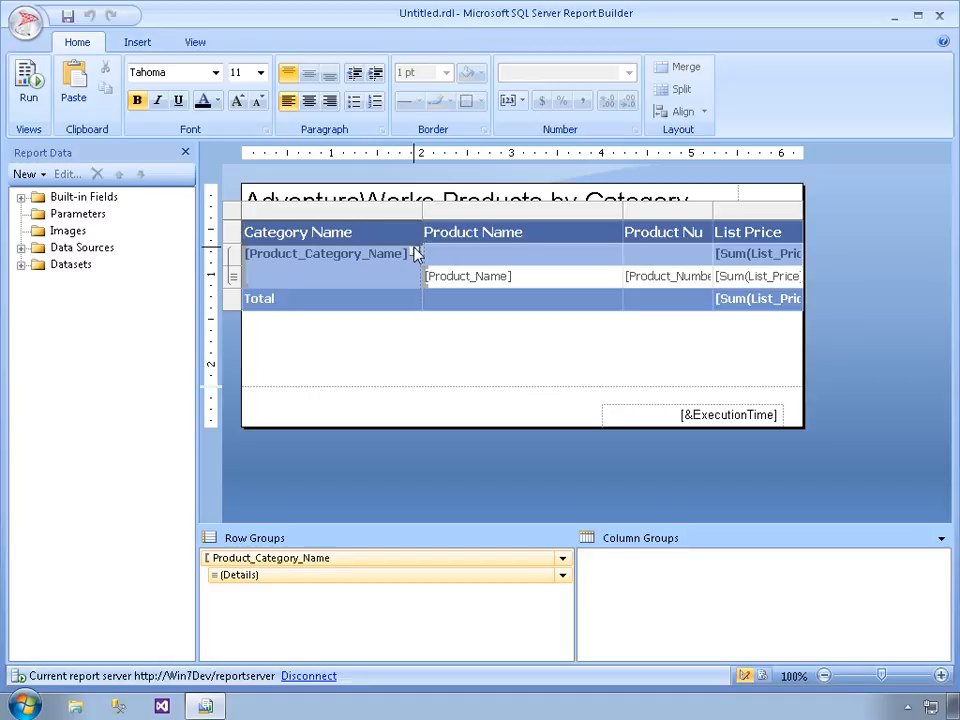
{"action": "key", "text": "Delete"}
{"action": "key", "text": "Delete"}
{"action": "key", "text": "Delete"}
{"action": "key", "text": "Delete"}
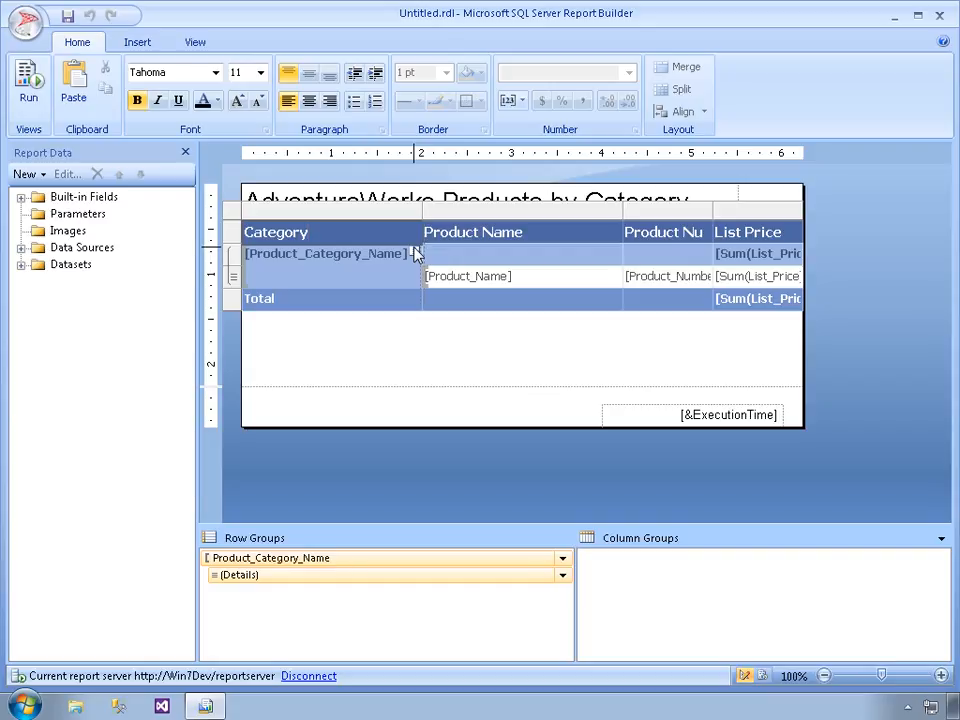
Change the list price expression in the category group row to =Avg(Fields!List_Price.Value)
{"action": "left_click", "coordinate": [757, 262]}
{"action": "right_click", "coordinate": [754, 261]}
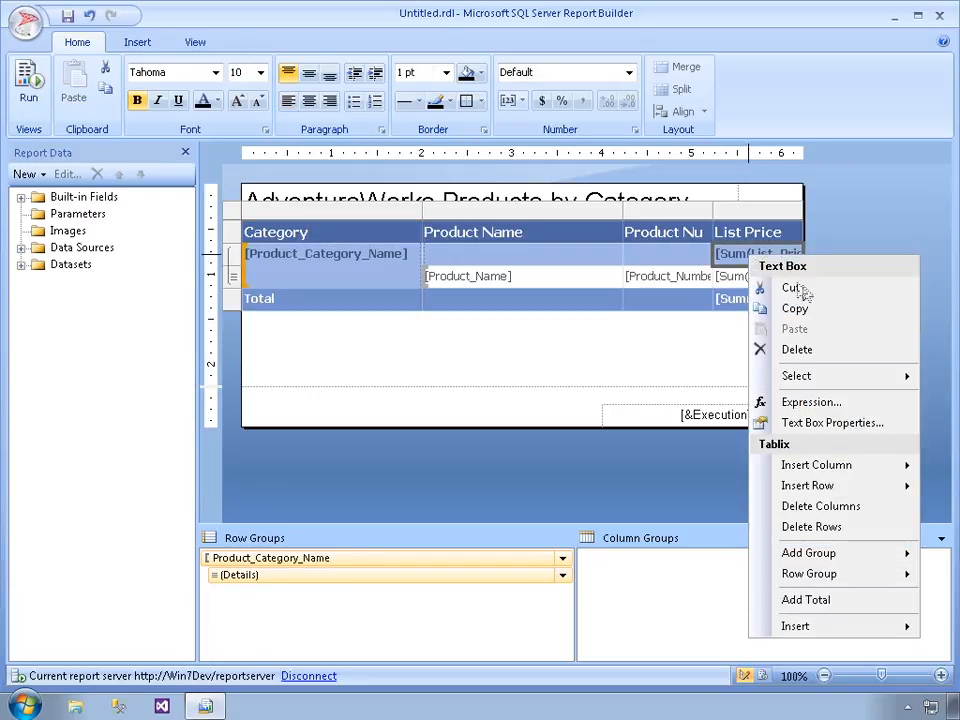
{"action": "left_click", "coordinate": [831, 403]}
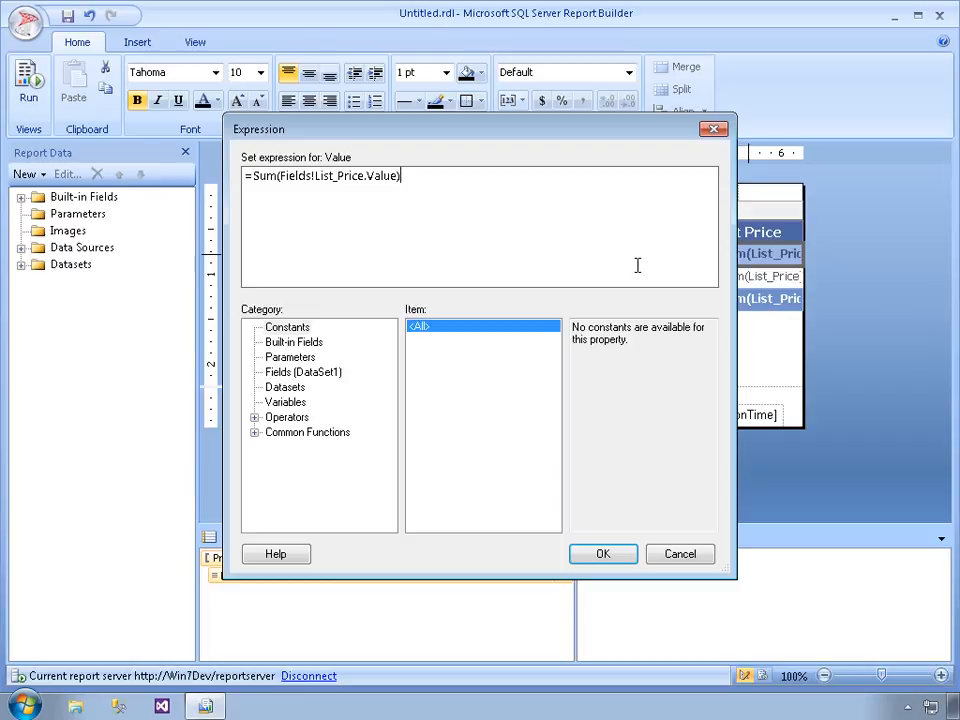
{"action": "left_click", "coordinate": [270, 176]}
{"action": "key", "text": "BackSpace"}
{"action": "key", "text": "BackSpace"}
{"action": "key", "text": "BackSpace"}
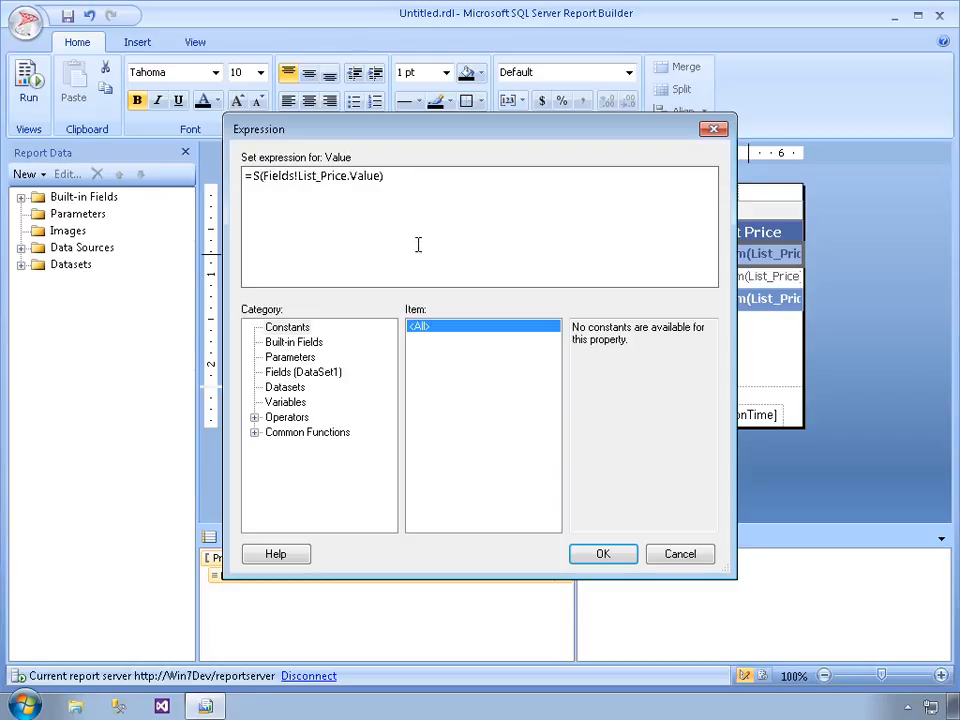
{"action": "type", "text": "Avg"}
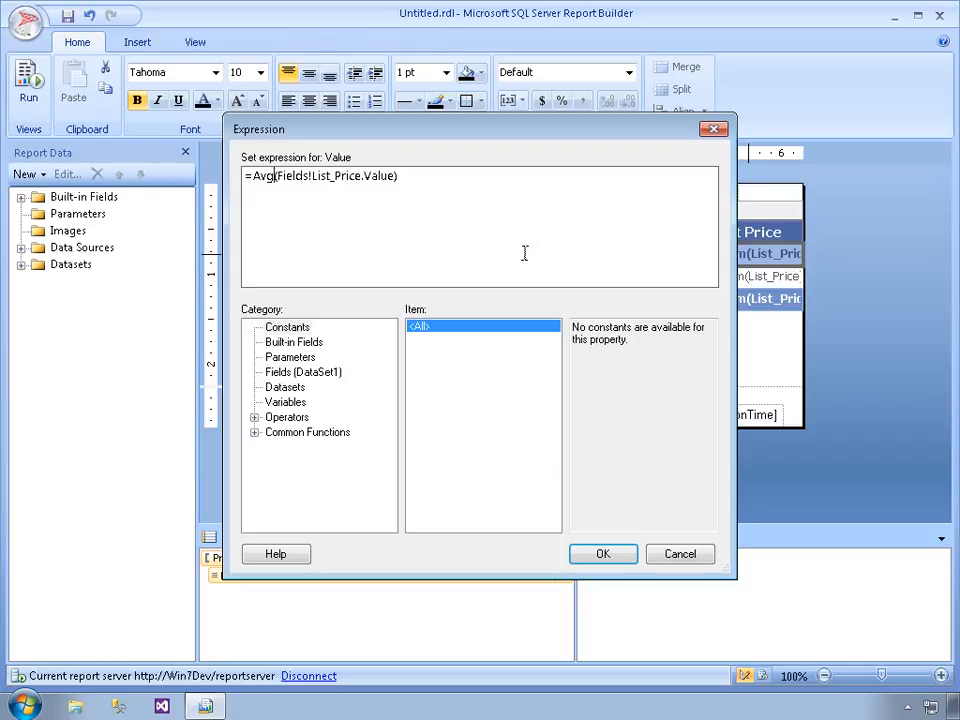
{"action": "left_click", "coordinate": [603, 554]}
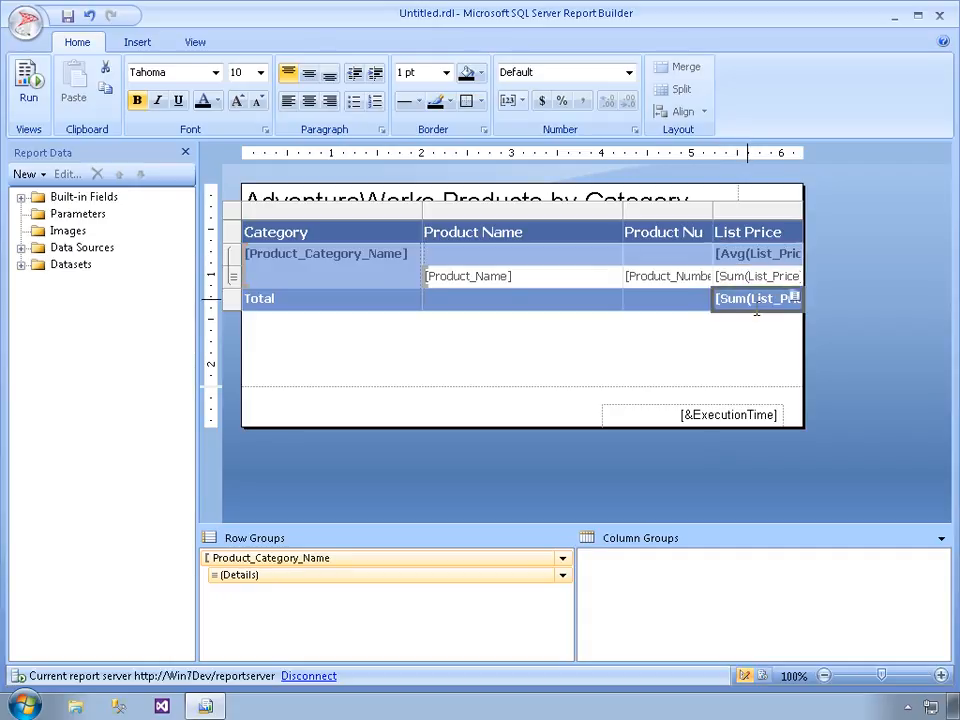
Change the list price expression in the Total row to =Avg(Fields!List_Price.Value)
{"action": "right_click", "coordinate": [750, 301]}
{"action": "left_click", "coordinate": [805, 447]}
{"action": "key", "text": "BackSpace"}
{"action": "key", "text": "BackSpace"}
{"action": "key", "text": "BackSpace"}
{"action": "type", "text": "Avg"}
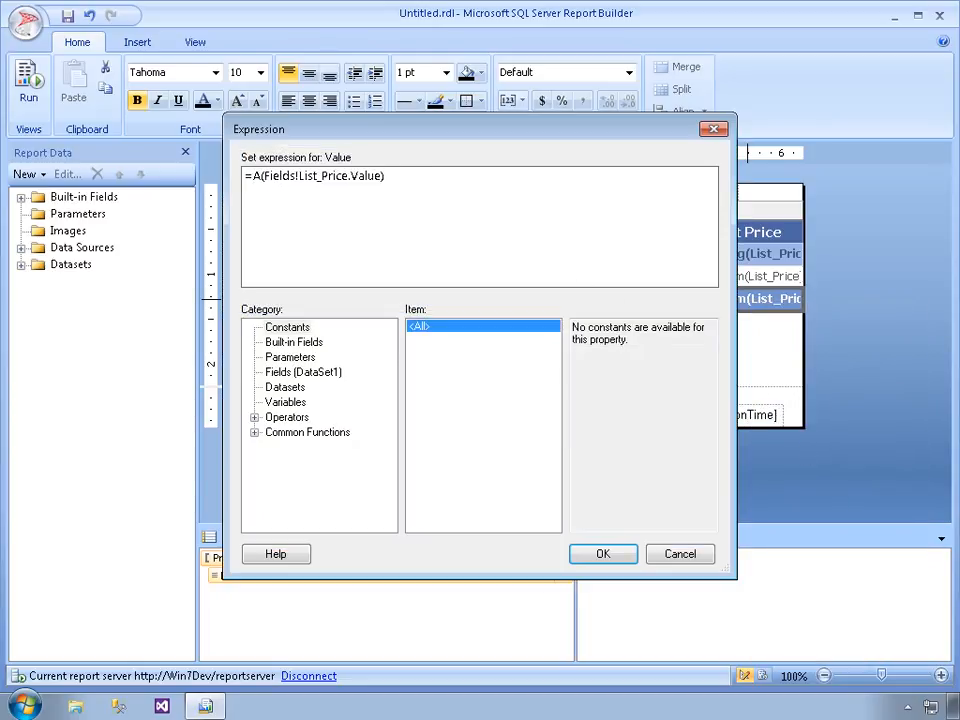
{"action": "left_click", "coordinate": [602, 558]}
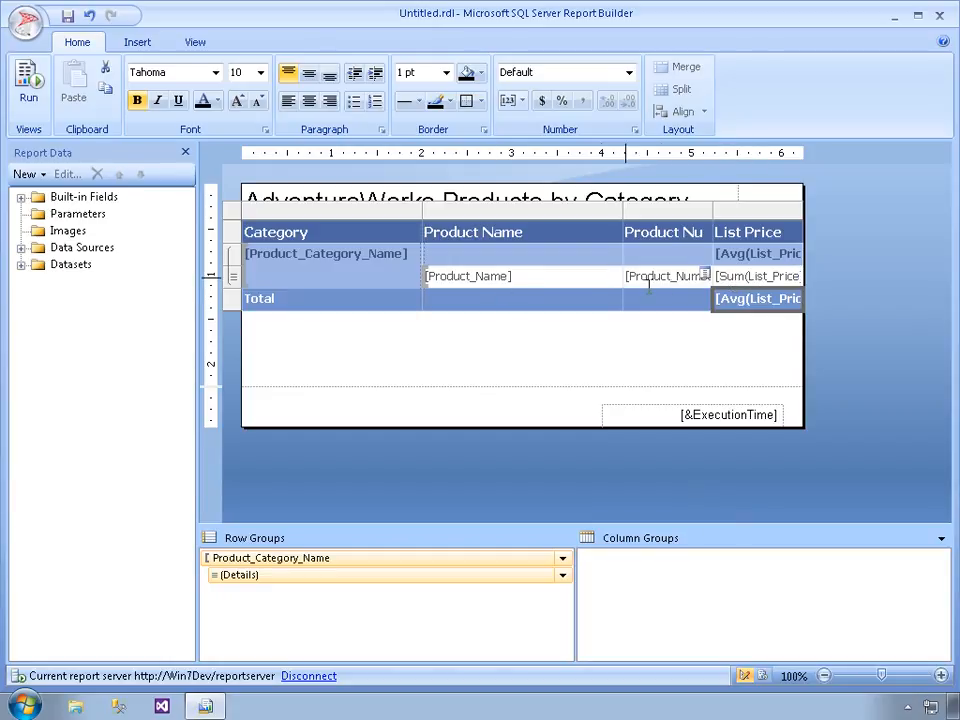
Remove the Sum function from the detail row's list price so its expression is =Fields!List_Price.Value
{"action": "right_click", "coordinate": [716, 285]}
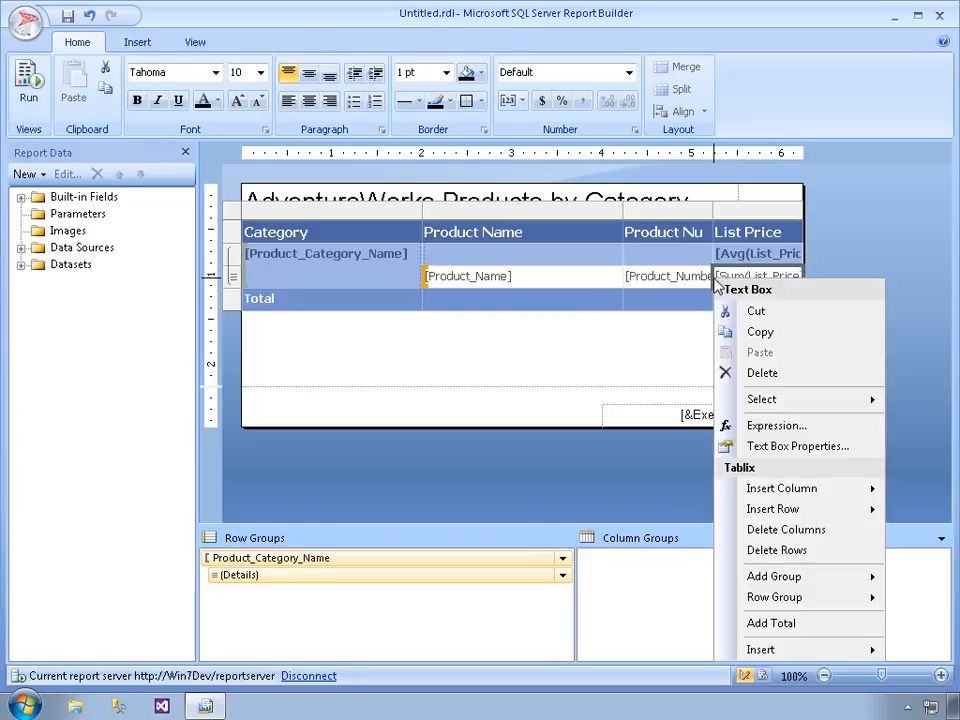
{"action": "left_click", "coordinate": [773, 432]}
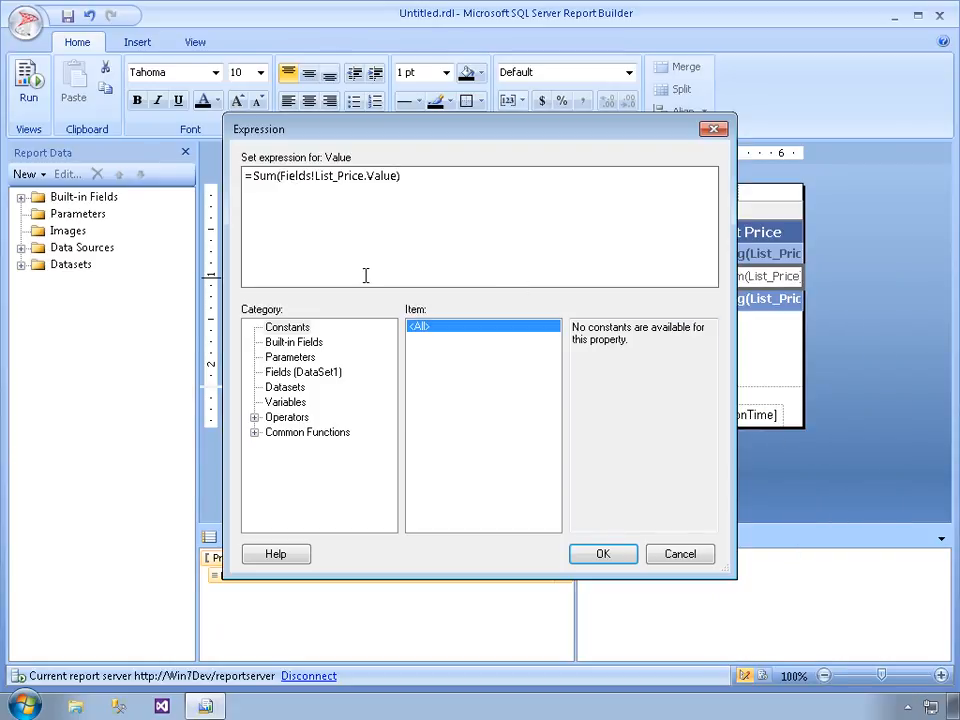
{"action": "key", "text": "BackSpace"}
{"action": "key", "text": "BackSpace"}
{"action": "key", "text": "BackSpace"}
{"action": "key", "text": "BackSpace"}
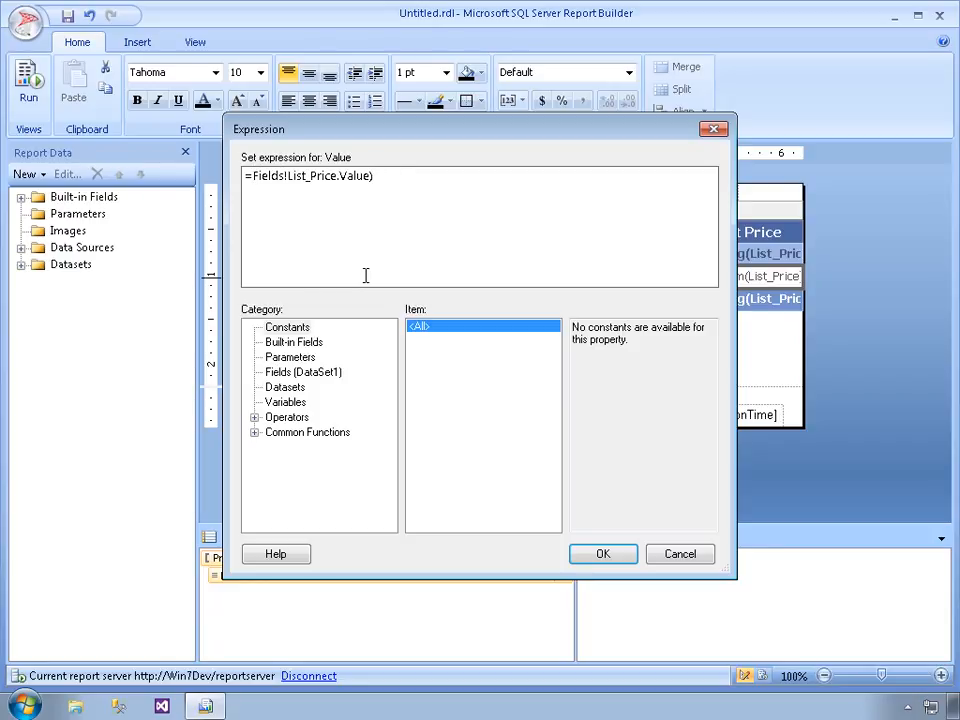
{"action": "key", "text": "shift+Right"}
{"action": "key", "text": "End"}
{"action": "key", "text": "BackSpace"}
{"action": "left_click", "coordinate": [603, 555]}
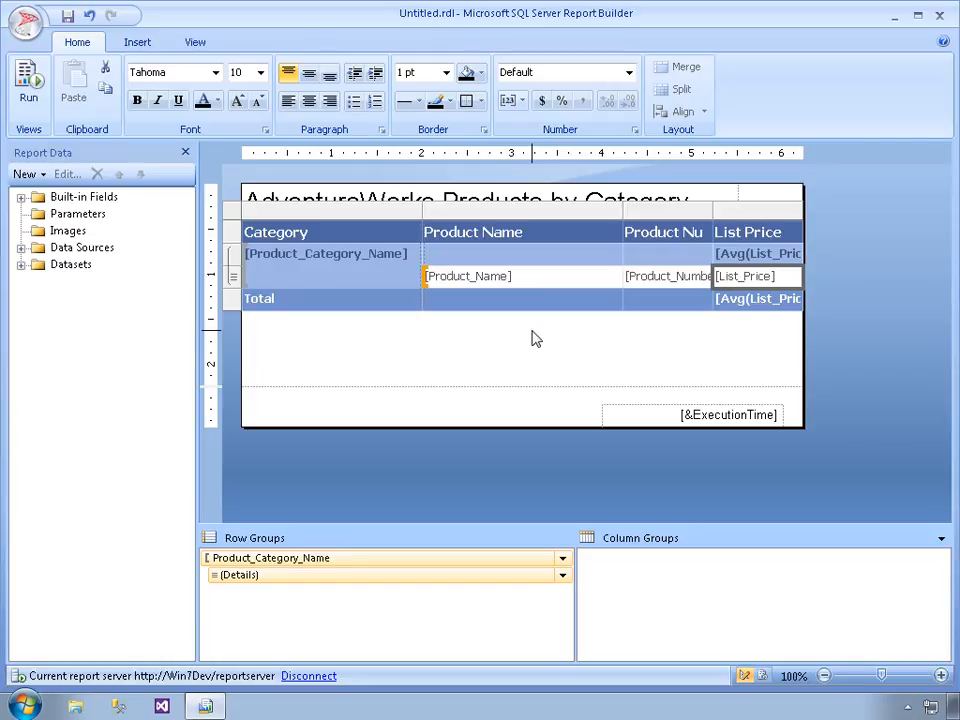
Format the average list price in the category group row as Currency
{"action": "right_click", "coordinate": [744, 256]}
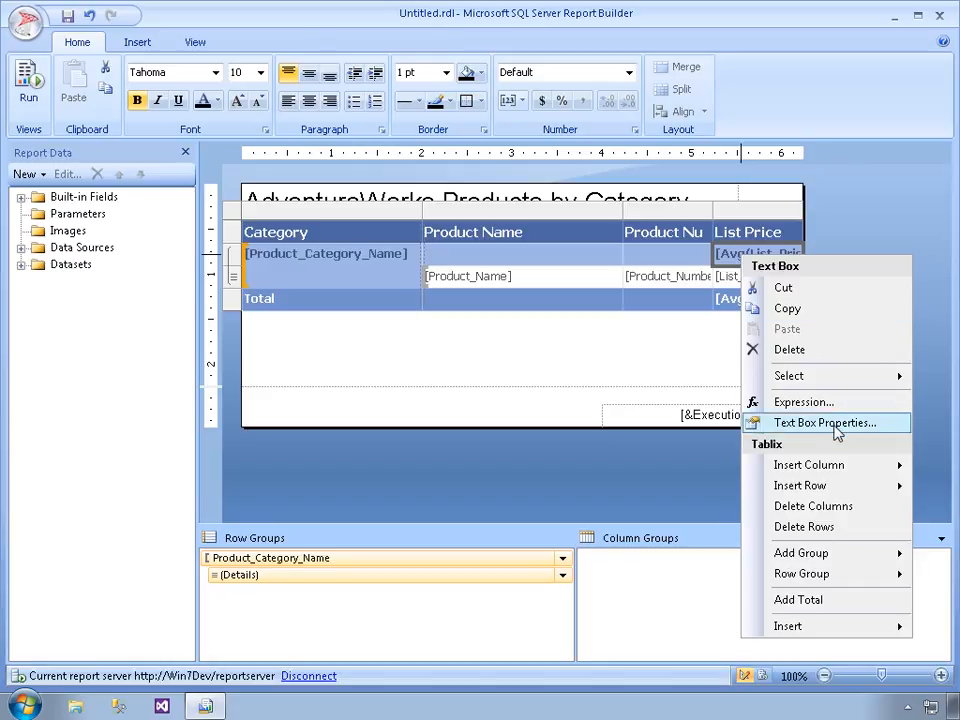
{"action": "left_click", "coordinate": [833, 424]}
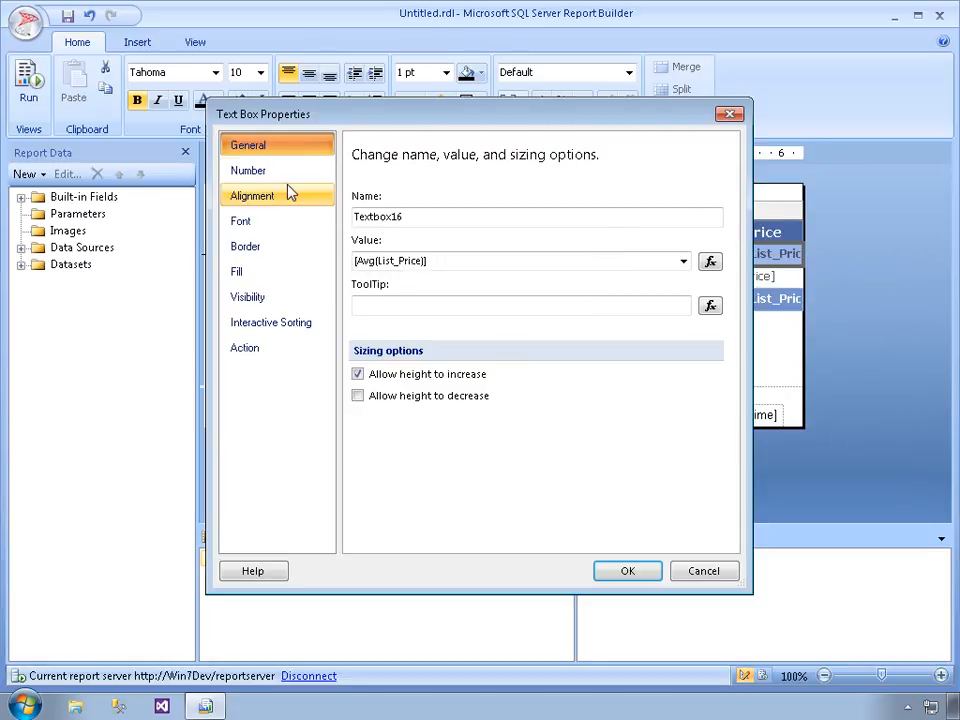
{"action": "left_click", "coordinate": [252, 175]}
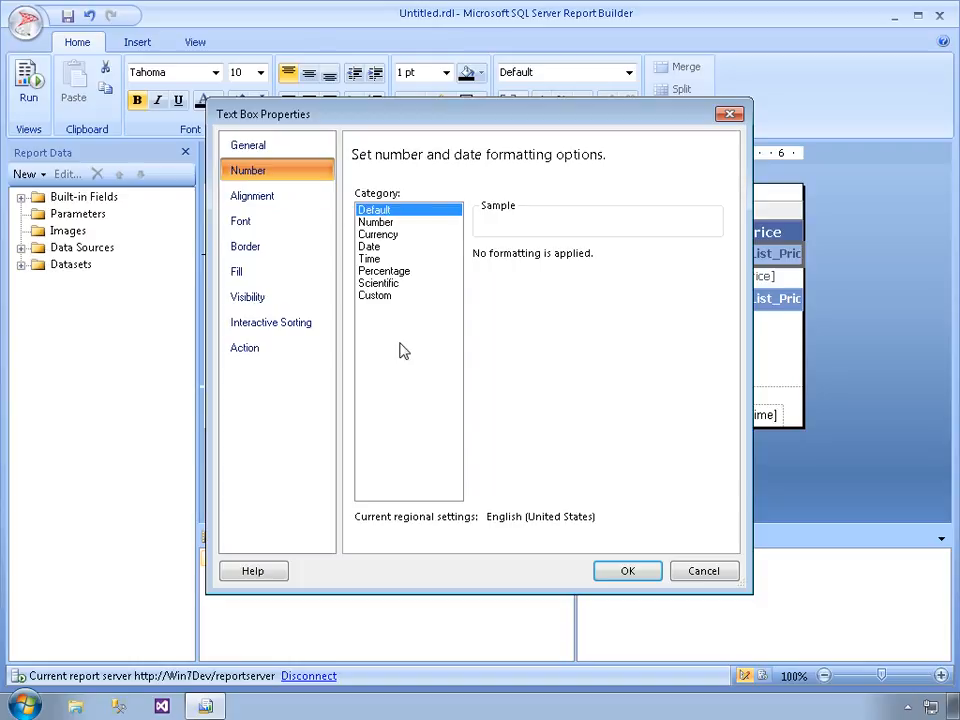
{"action": "left_click", "coordinate": [377, 236]}
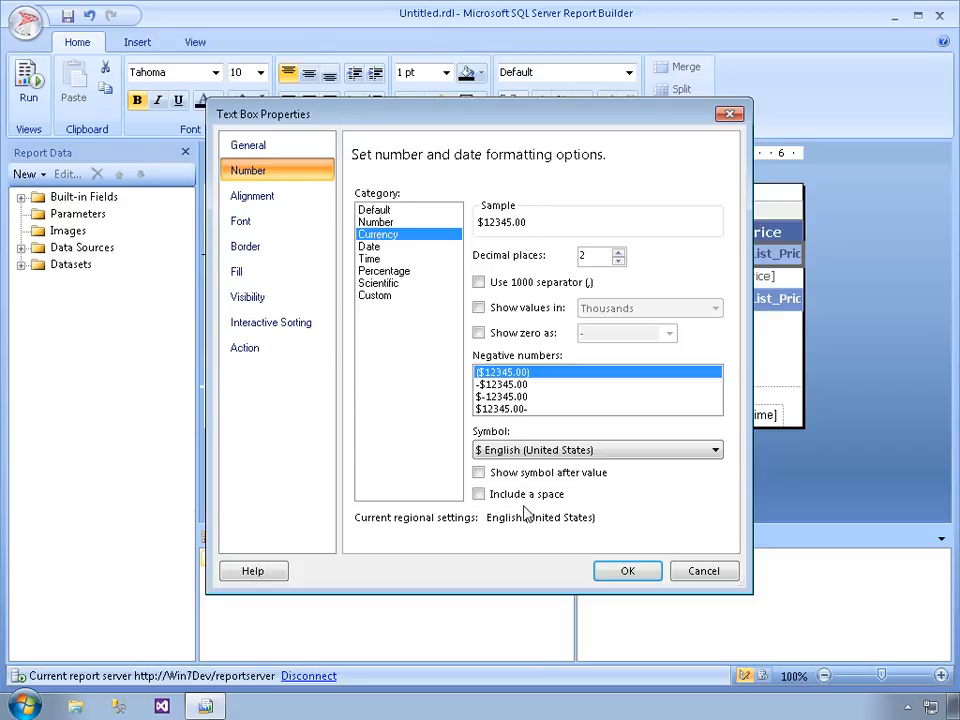
{"action": "left_click", "coordinate": [628, 570]}
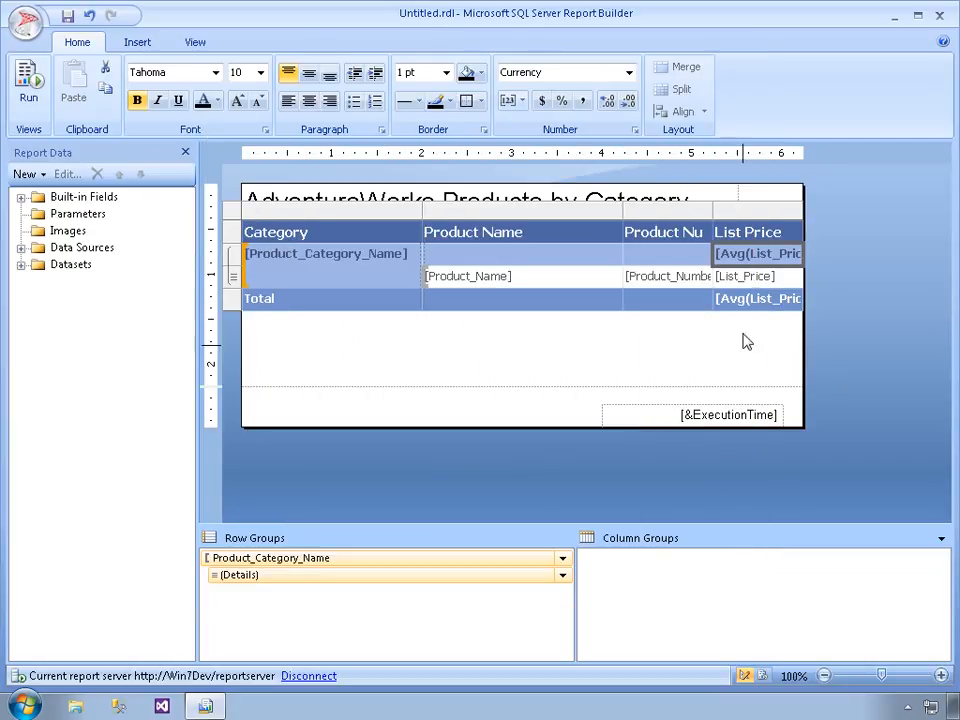
Format the list price in the detail row as Currency
{"action": "right_click", "coordinate": [741, 278]}
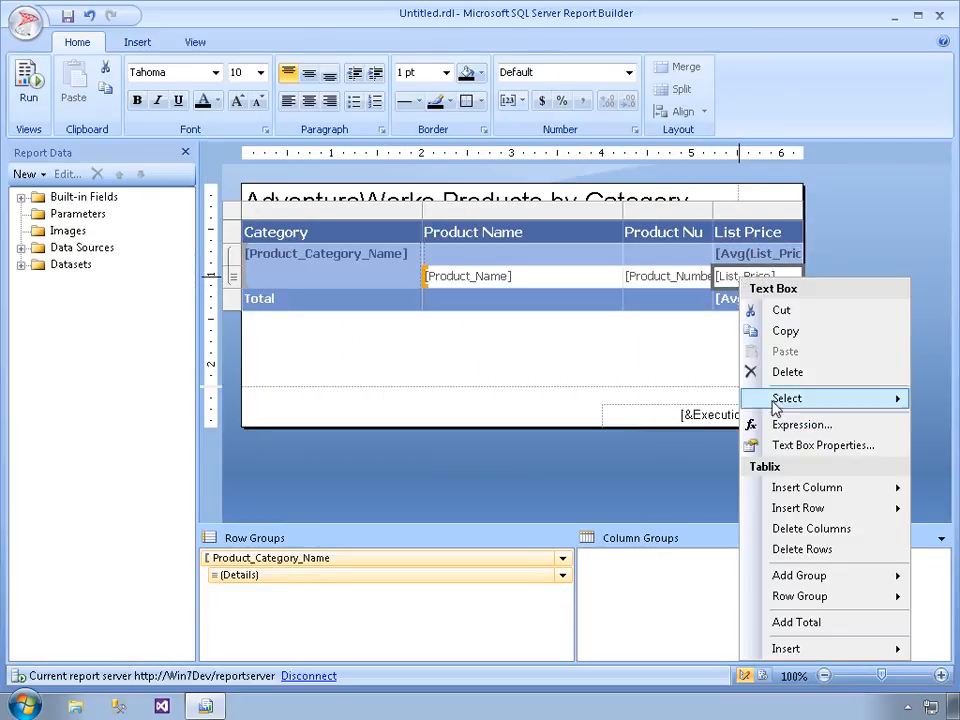
{"action": "left_click", "coordinate": [795, 446]}
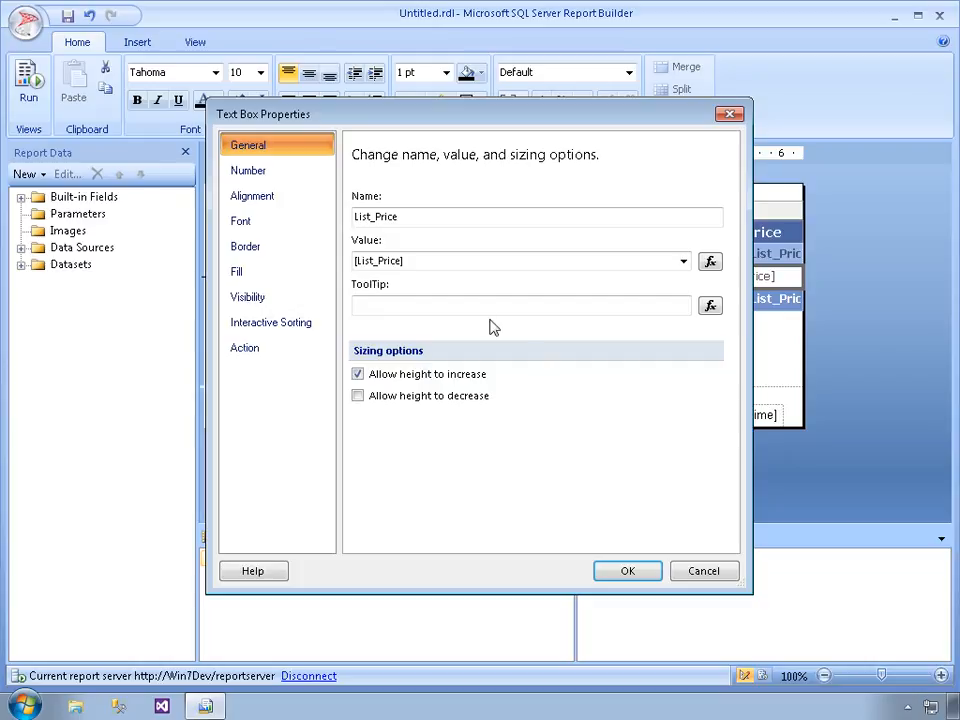
{"action": "left_click", "coordinate": [252, 172]}
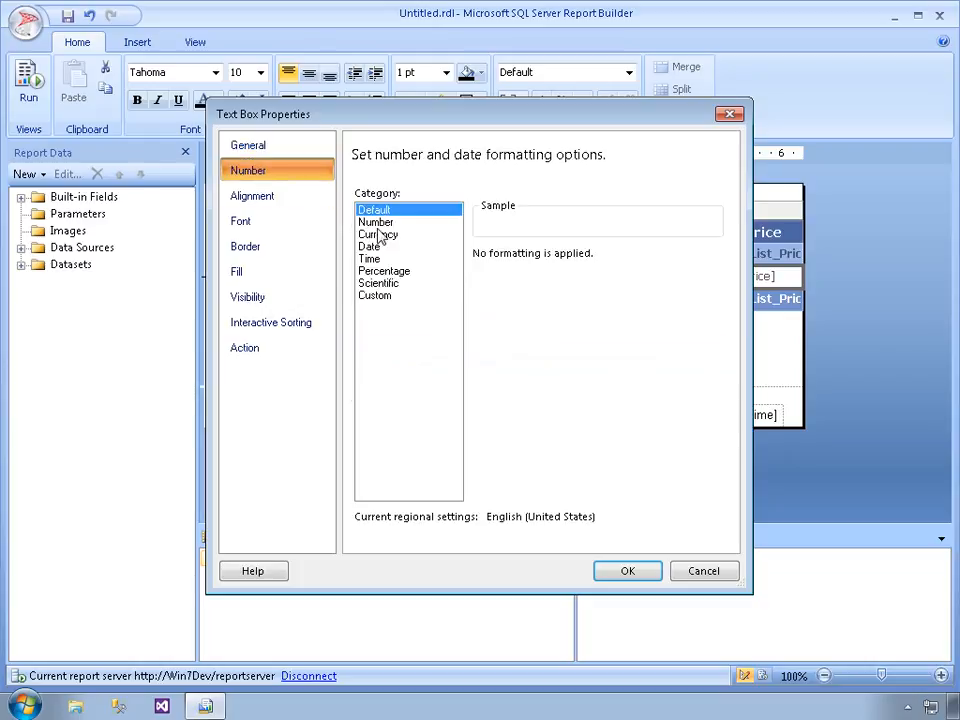
{"action": "left_click", "coordinate": [380, 235]}
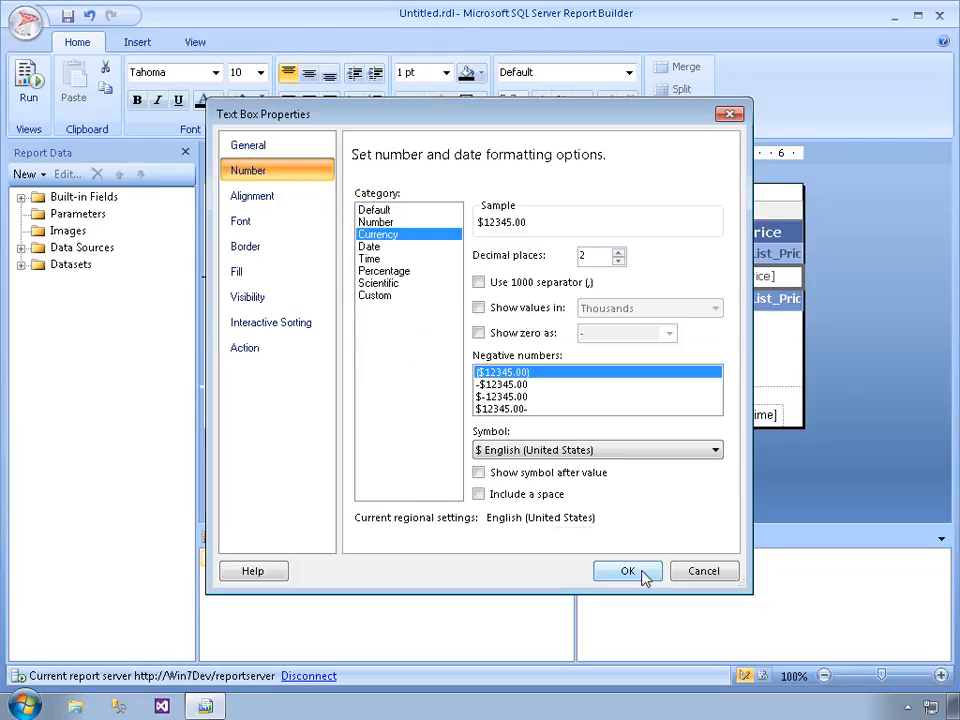
{"action": "left_click", "coordinate": [630, 571]}
Format the average list price in the Total row as Currency
{"action": "right_click", "coordinate": [748, 299]}
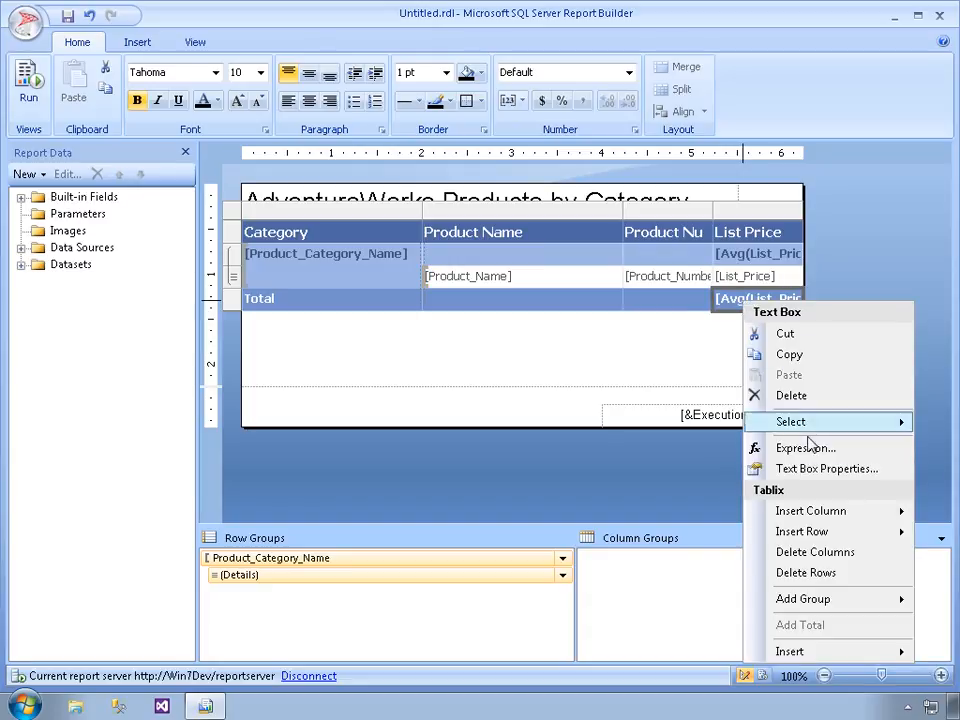
{"action": "left_click", "coordinate": [795, 468]}
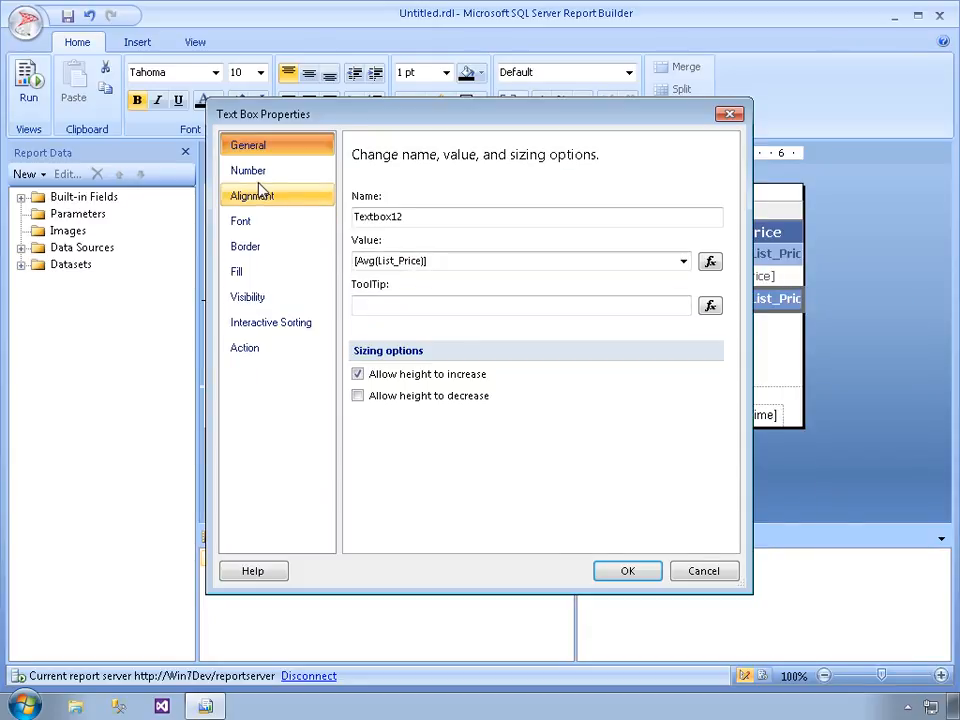
{"action": "left_click", "coordinate": [256, 174]}
{"action": "left_click", "coordinate": [374, 236]}
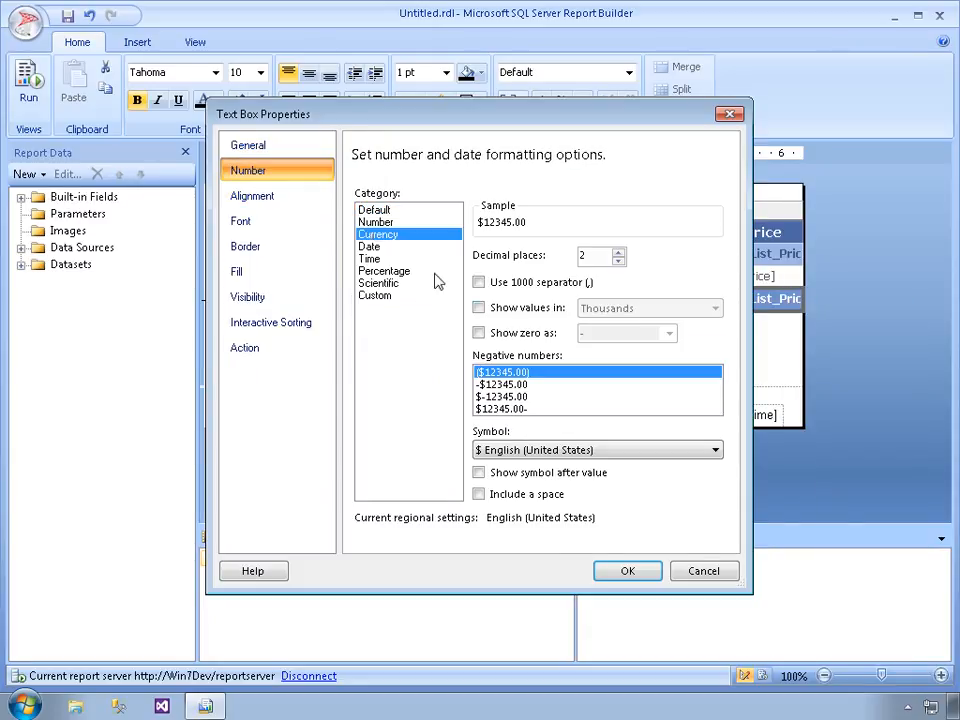
{"action": "left_click", "coordinate": [641, 574]}
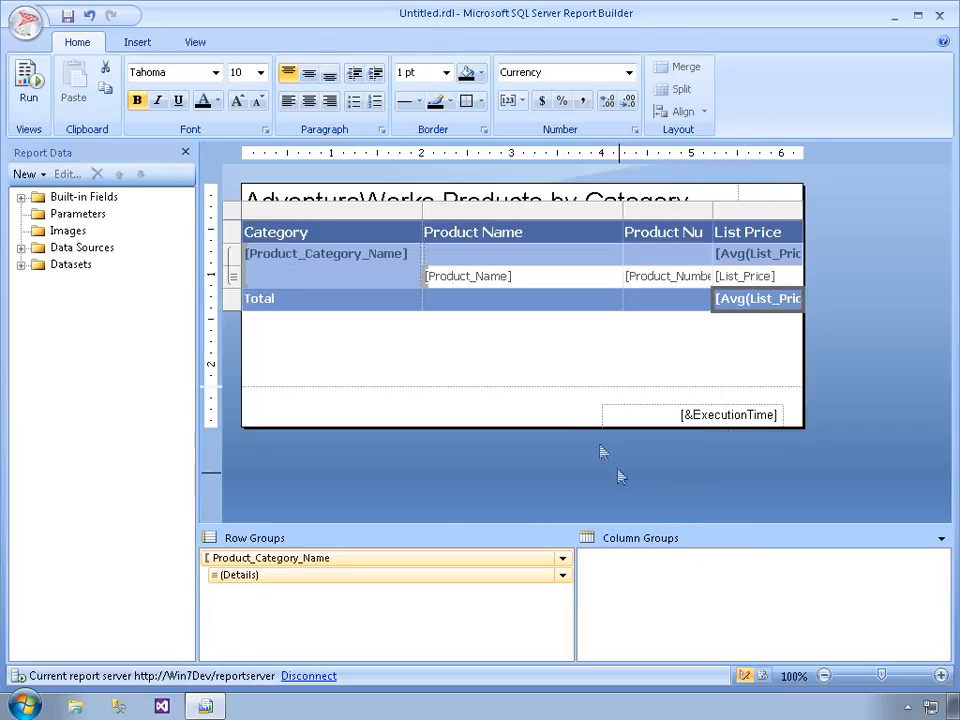
Run the report and review the currency formatting of the category averages and the Total row
{"action": "left_click", "coordinate": [30, 85]}
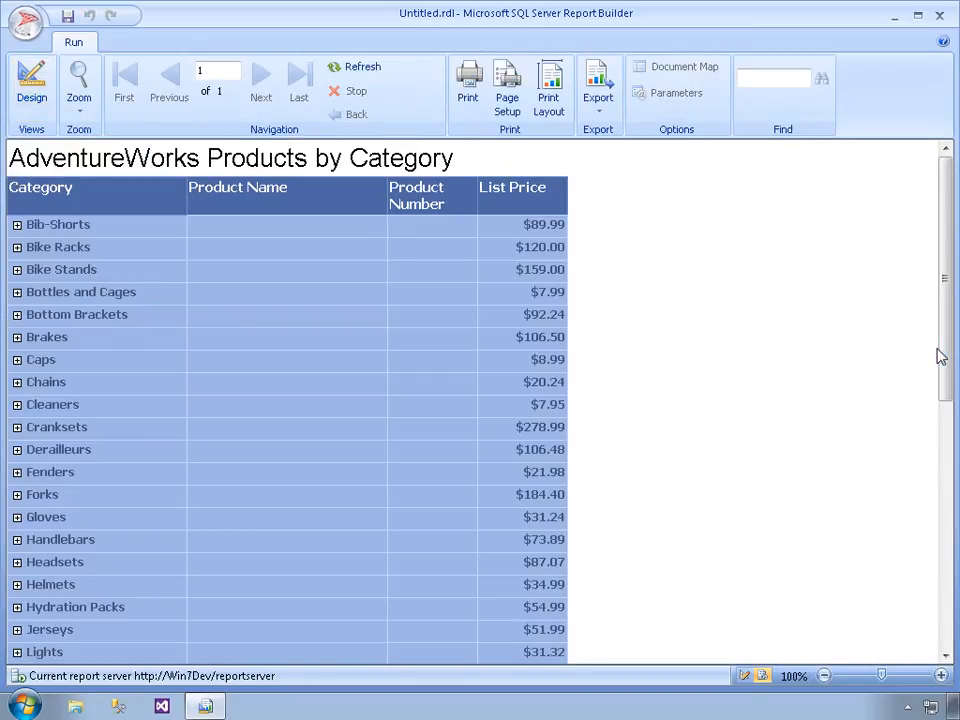
{"action": "left_click_drag", "start_coordinate": [952, 372], "coordinate": [952, 490]}
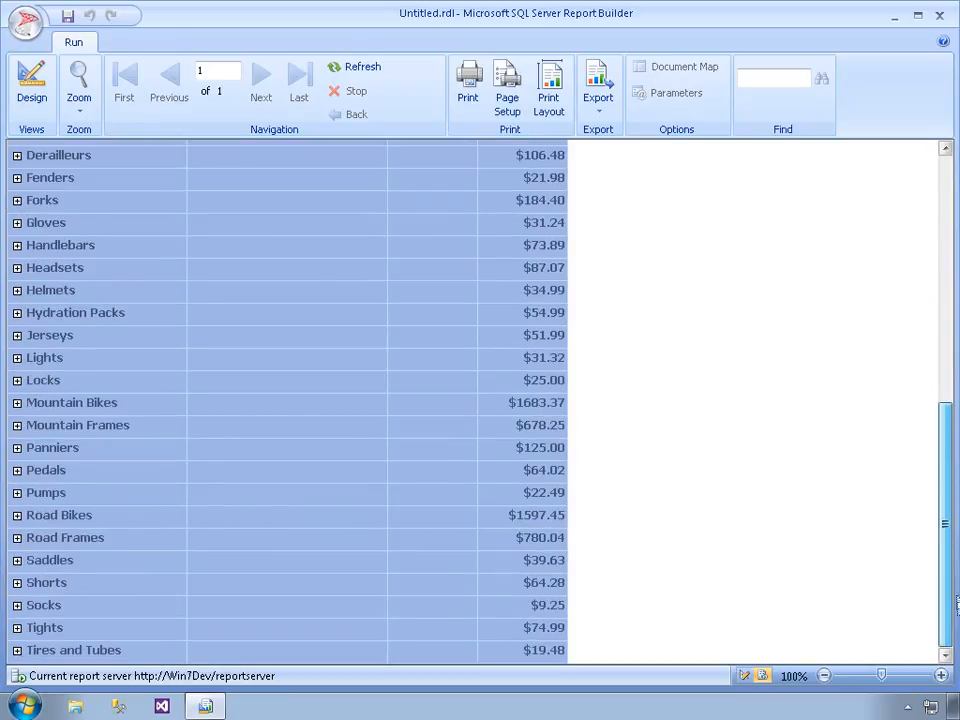
{"action": "scroll", "coordinate": [925, 541], "scroll_direction": "down", "scroll_amount": 3}
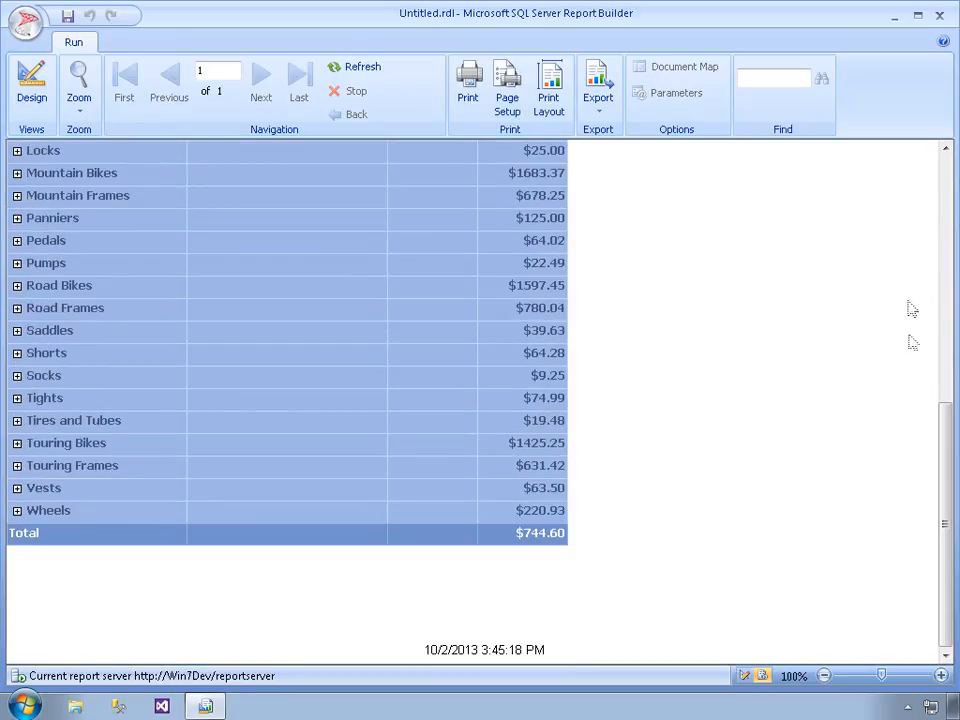
{"action": "left_click", "coordinate": [947, 190]}
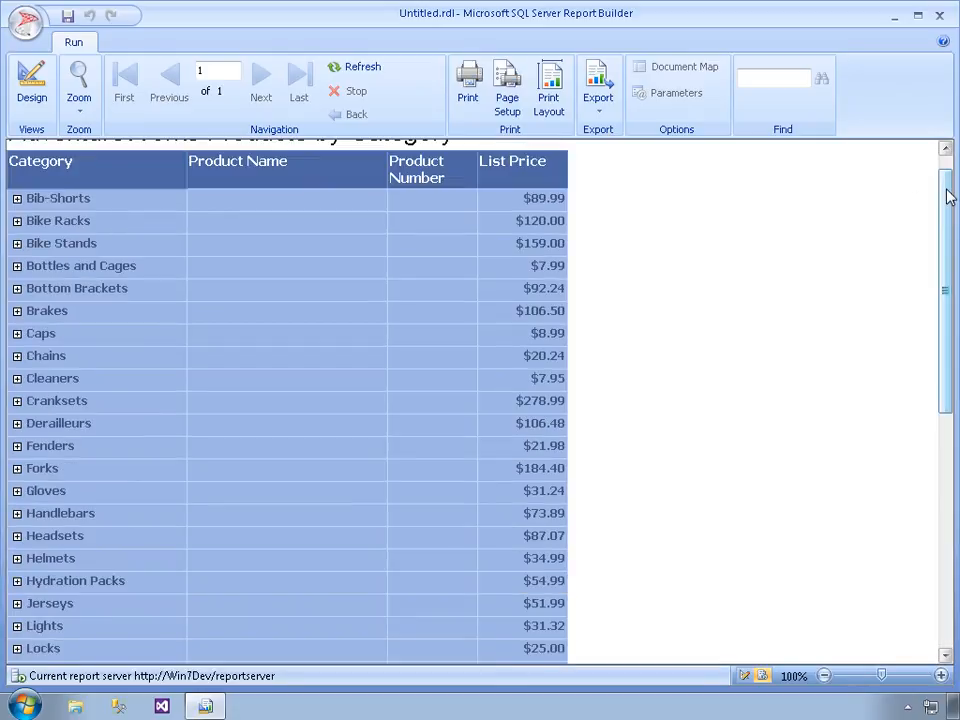
{"action": "left_click", "coordinate": [947, 195]}
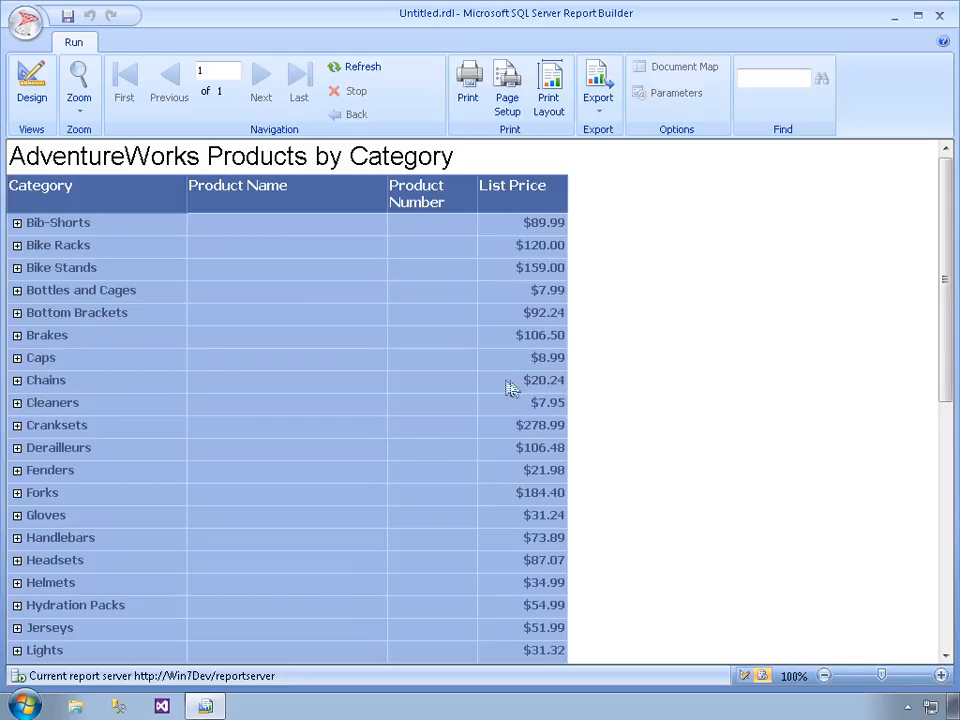
Expand the Bottom Brackets, Chains, Cleaners and Cranksets categories to inspect their product list prices
{"action": "left_click", "coordinate": [16, 313]}
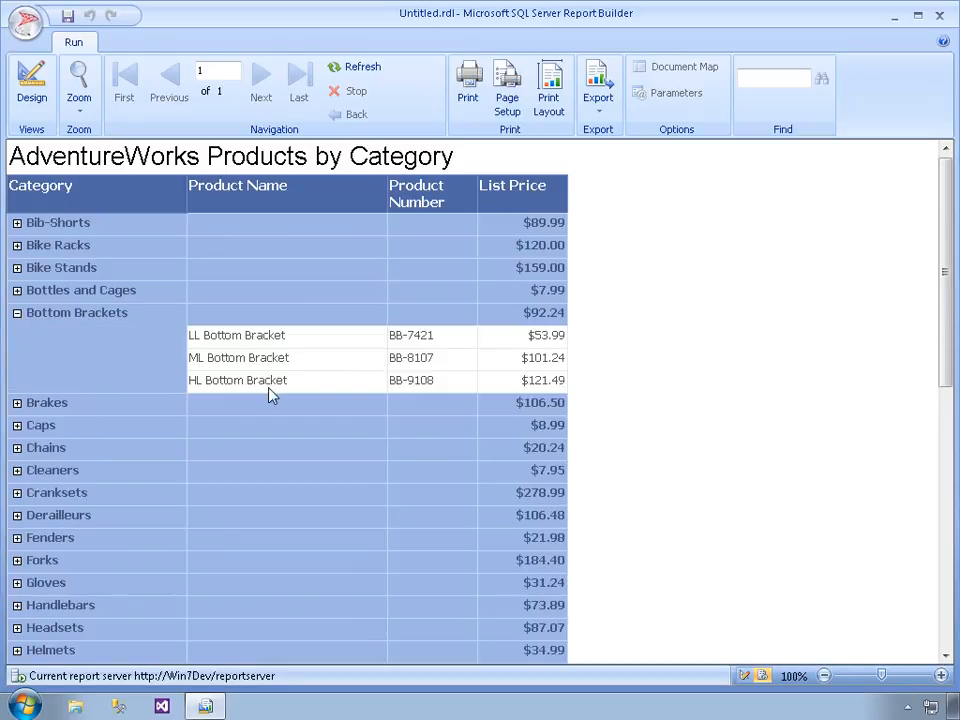
{"action": "left_click", "coordinate": [16, 448]}
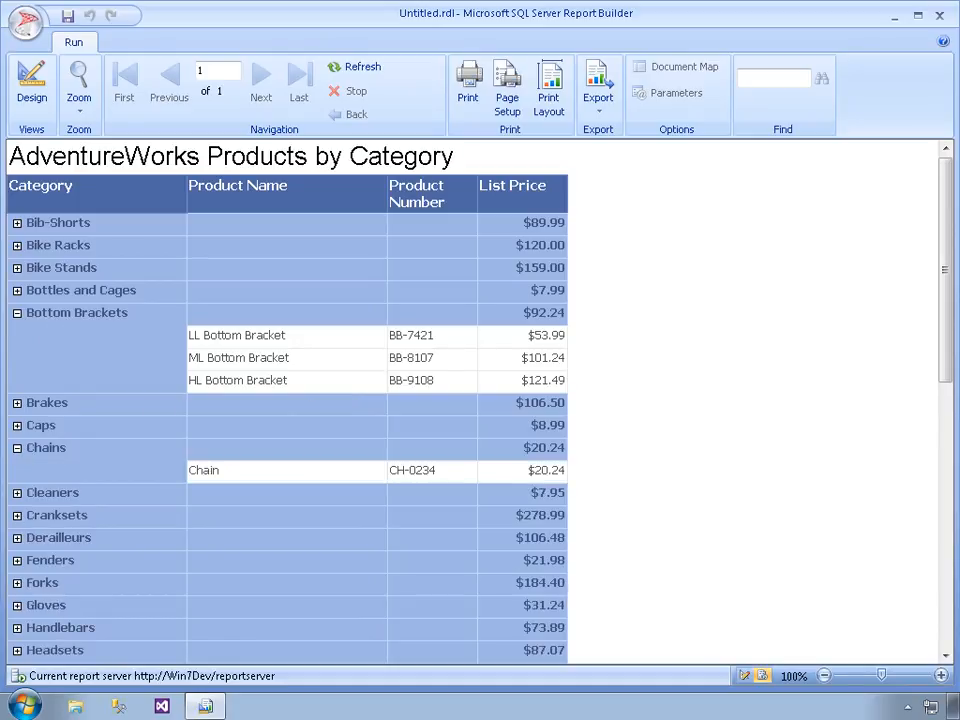
{"action": "left_click", "coordinate": [16, 492]}
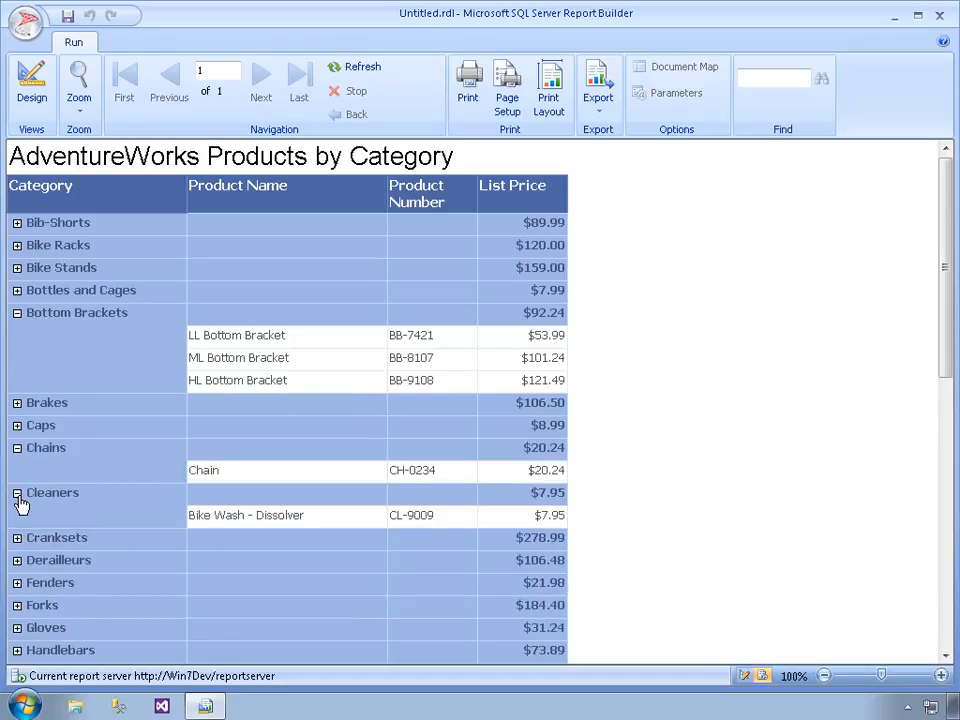
{"action": "left_click", "coordinate": [16, 538]}
Expand the Handlebars and Mountain Bikes categories and look through their product rows
{"action": "scroll", "coordinate": [20, 548], "scroll_direction": "down", "scroll_amount": 3}
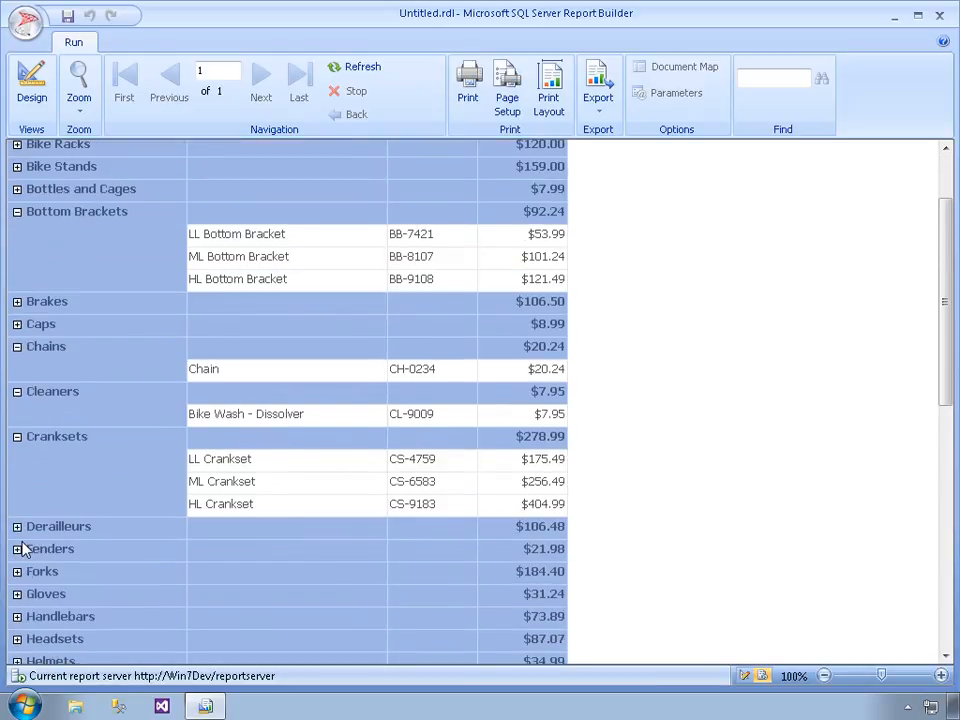
{"action": "scroll", "coordinate": [22, 548], "scroll_direction": "down", "scroll_amount": 3}
{"action": "left_click", "coordinate": [18, 516]}
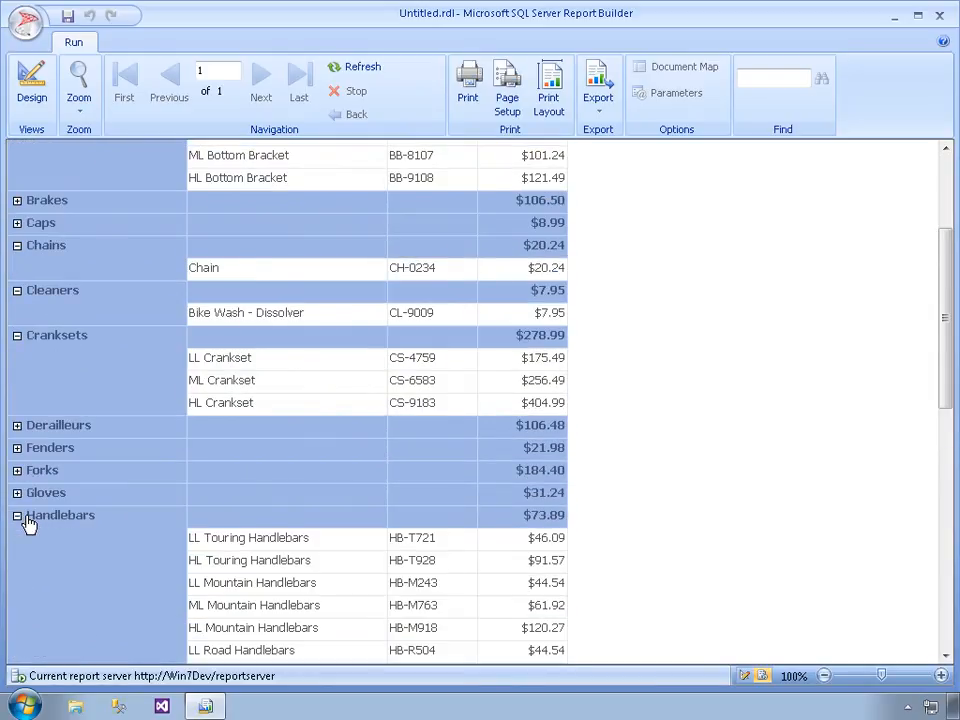
{"action": "scroll", "coordinate": [28, 522], "scroll_direction": "down", "scroll_amount": 8}
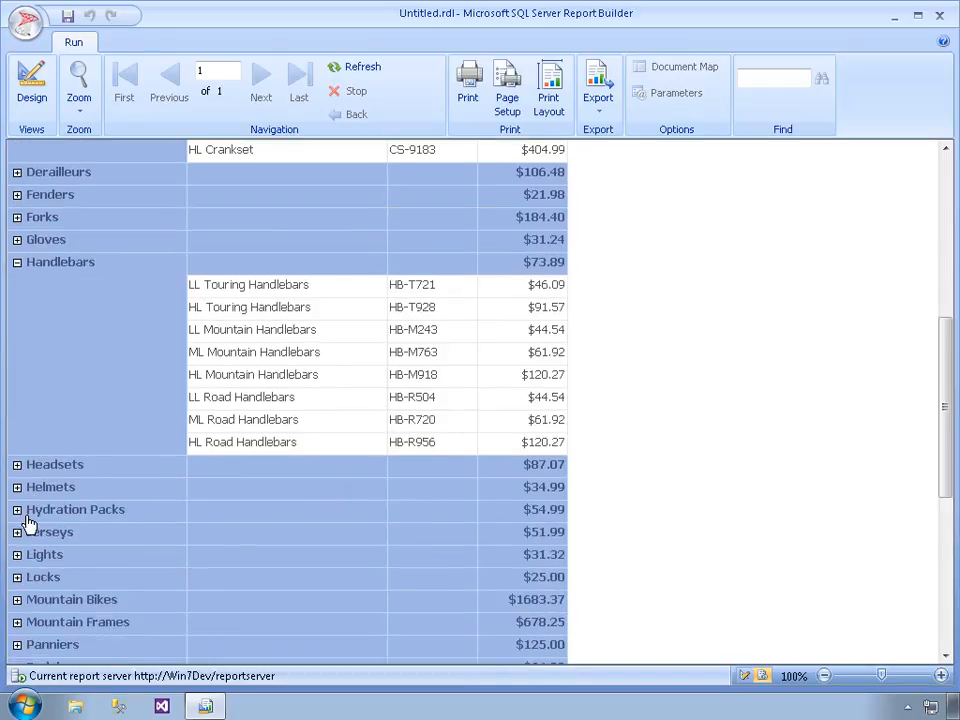
{"action": "scroll", "coordinate": [28, 522], "scroll_direction": "down", "scroll_amount": 3}
{"action": "left_click", "coordinate": [17, 521]}
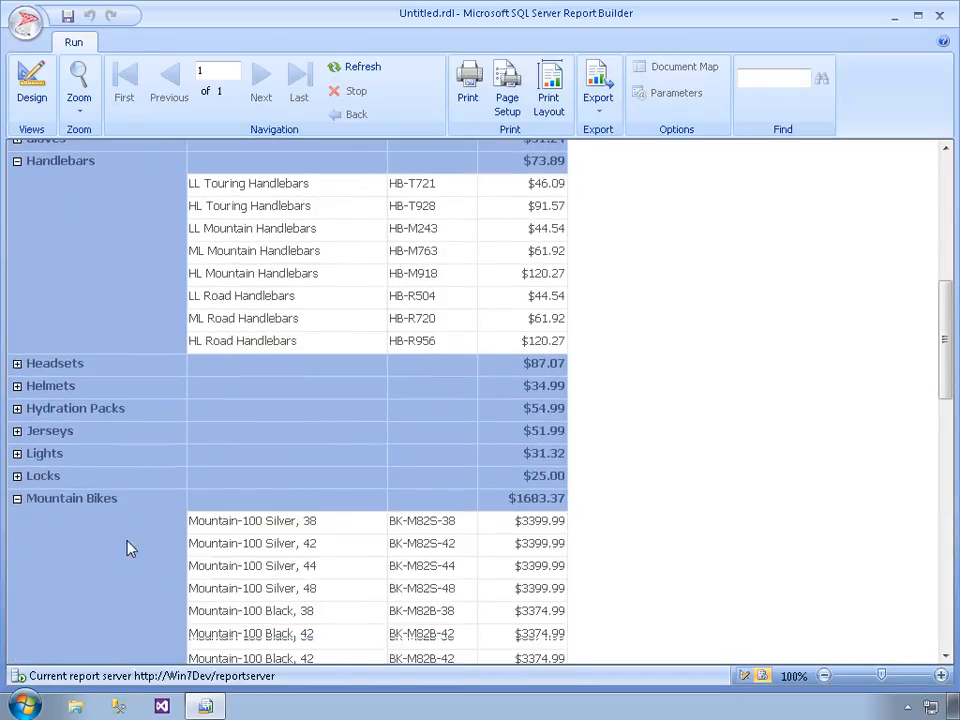
{"action": "scroll", "coordinate": [128, 548], "scroll_direction": "down", "scroll_amount": 15}
{"action": "scroll", "coordinate": [128, 548], "scroll_direction": "down", "scroll_amount": 10}
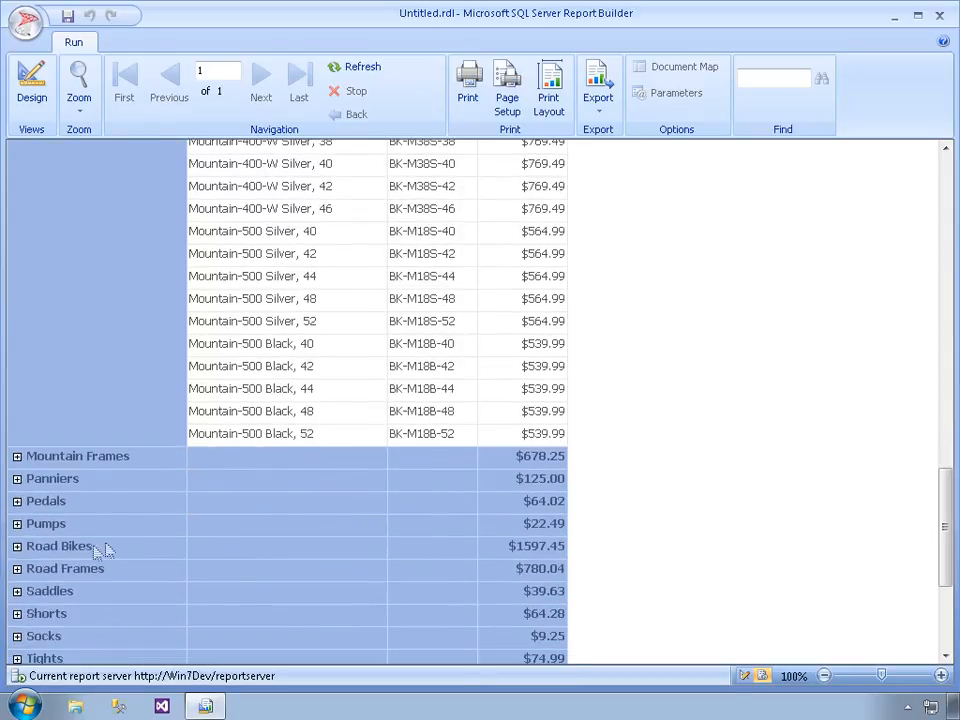
Expand the Road Bikes category and look through its products and list prices
{"action": "left_click", "coordinate": [17, 546]}
{"action": "scroll", "coordinate": [170, 559], "scroll_direction": "down", "scroll_amount": 2}
{"action": "scroll", "coordinate": [170, 559], "scroll_direction": "down", "scroll_amount": 10}
{"action": "scroll", "coordinate": [170, 557], "scroll_direction": "down", "scroll_amount": 10}
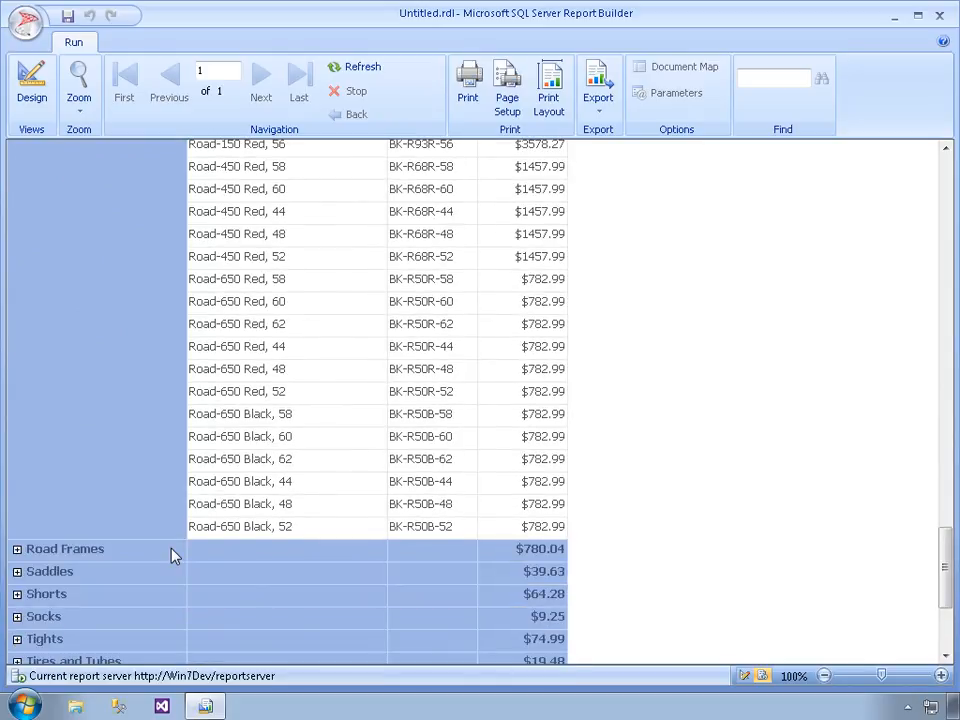
{"action": "scroll", "coordinate": [171, 557], "scroll_direction": "down", "scroll_amount": 1}
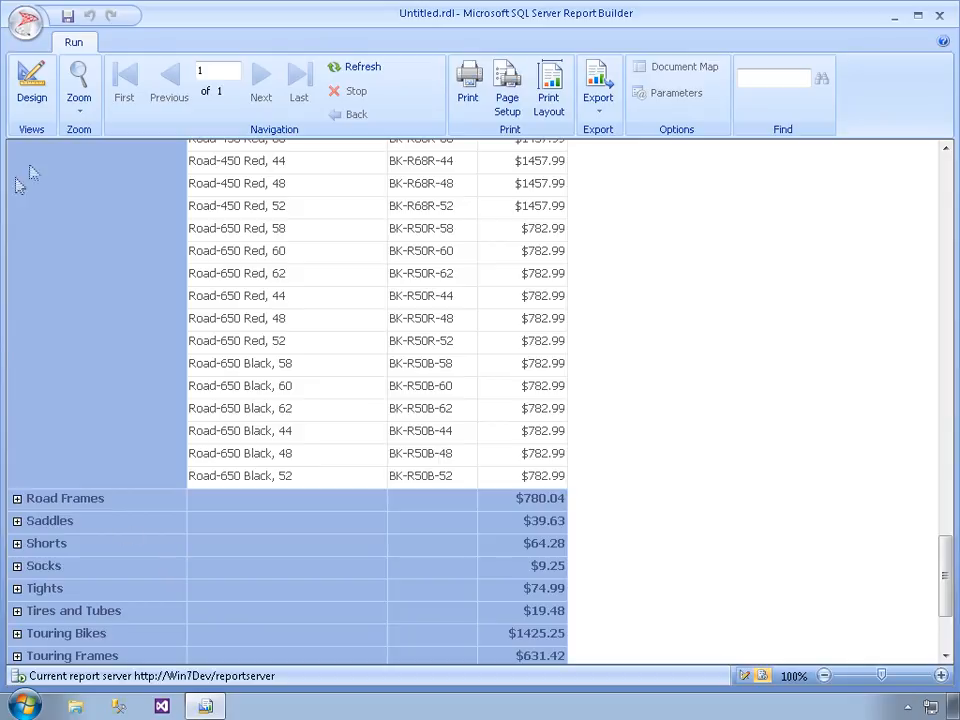
Return to the report design and start saving it under the new name ProductsByCategory
{"action": "left_click", "coordinate": [34, 90]}
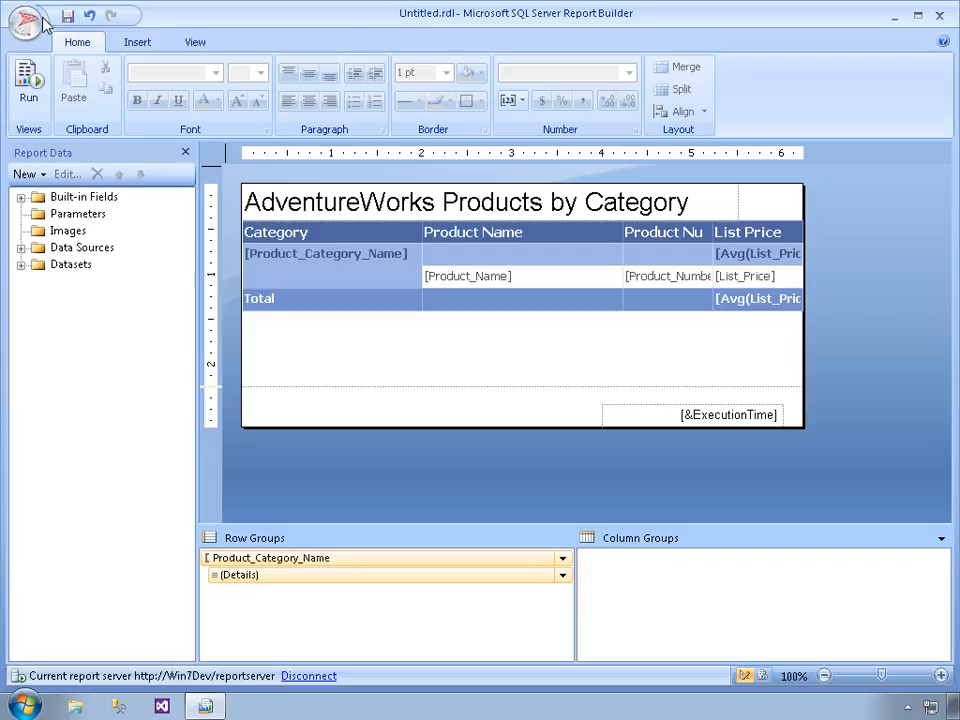
{"action": "left_click", "coordinate": [25, 27]}
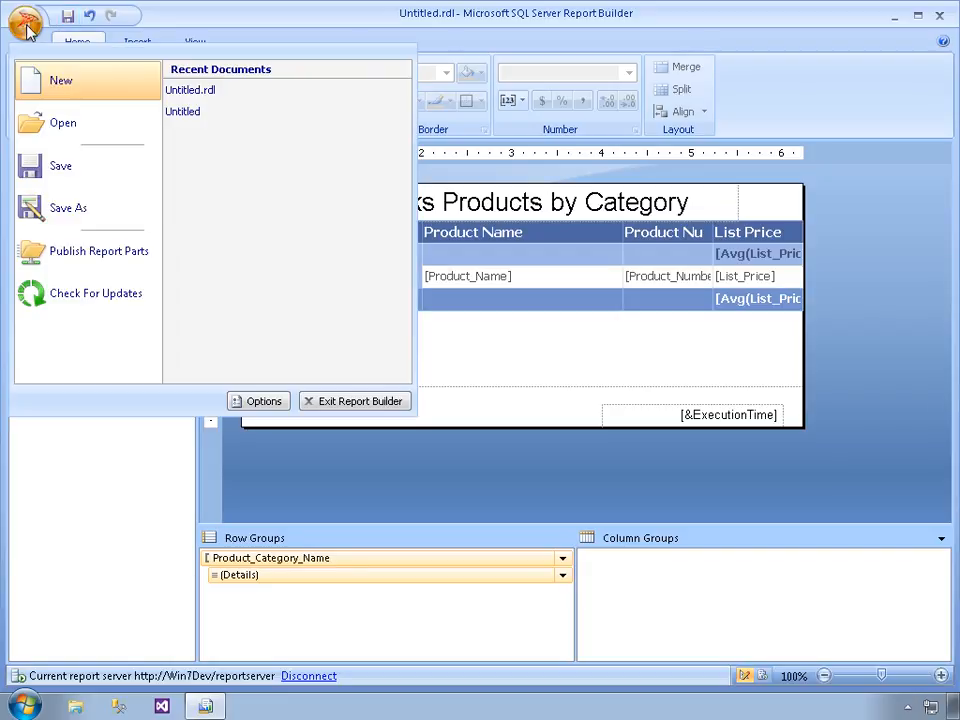
{"action": "left_click", "coordinate": [71, 207]}
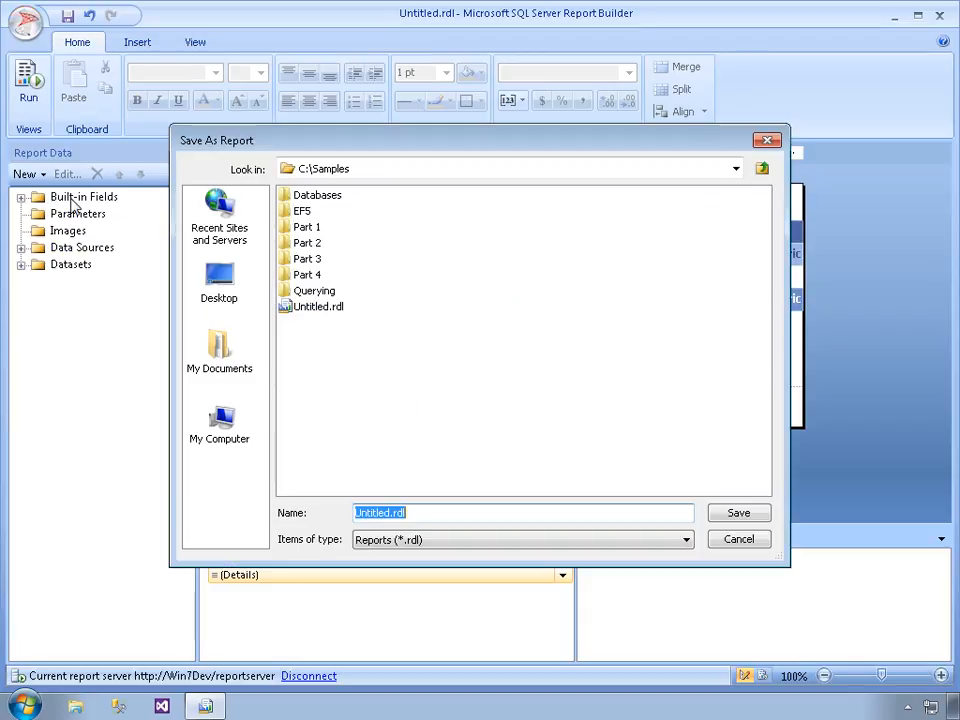
{"action": "left_click", "coordinate": [222, 237]}
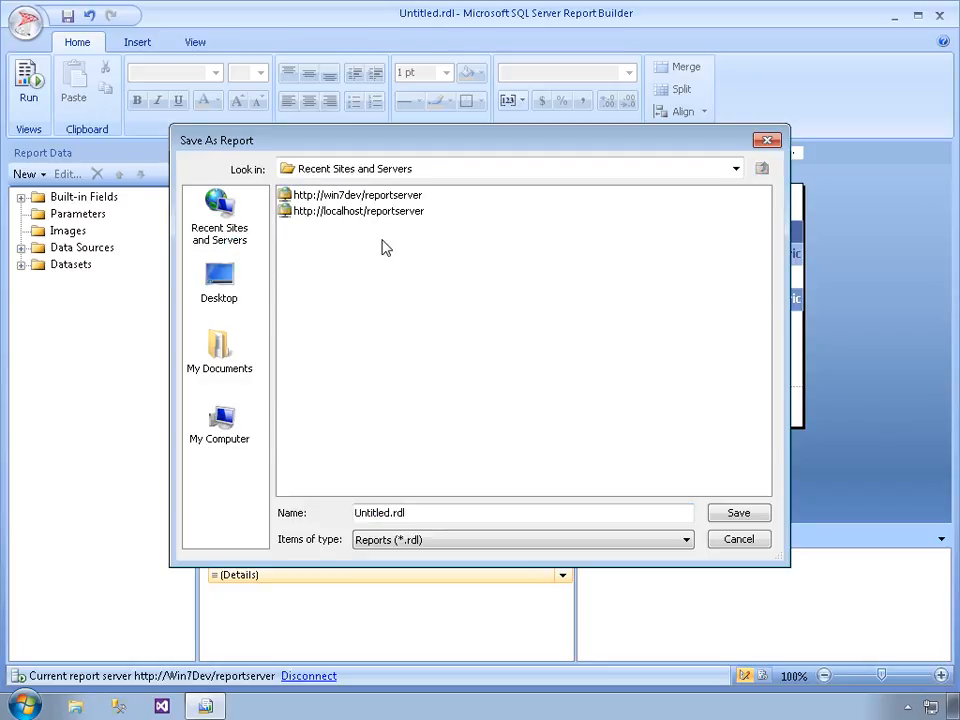
{"action": "left_click", "coordinate": [348, 198]}
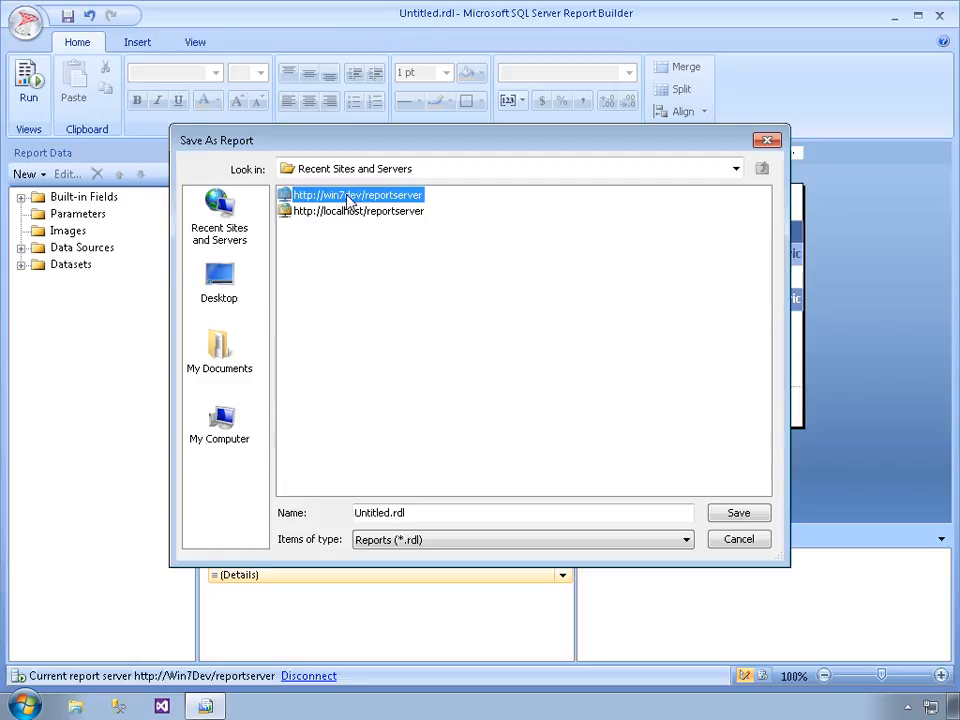
{"action": "left_click", "coordinate": [386, 515]}
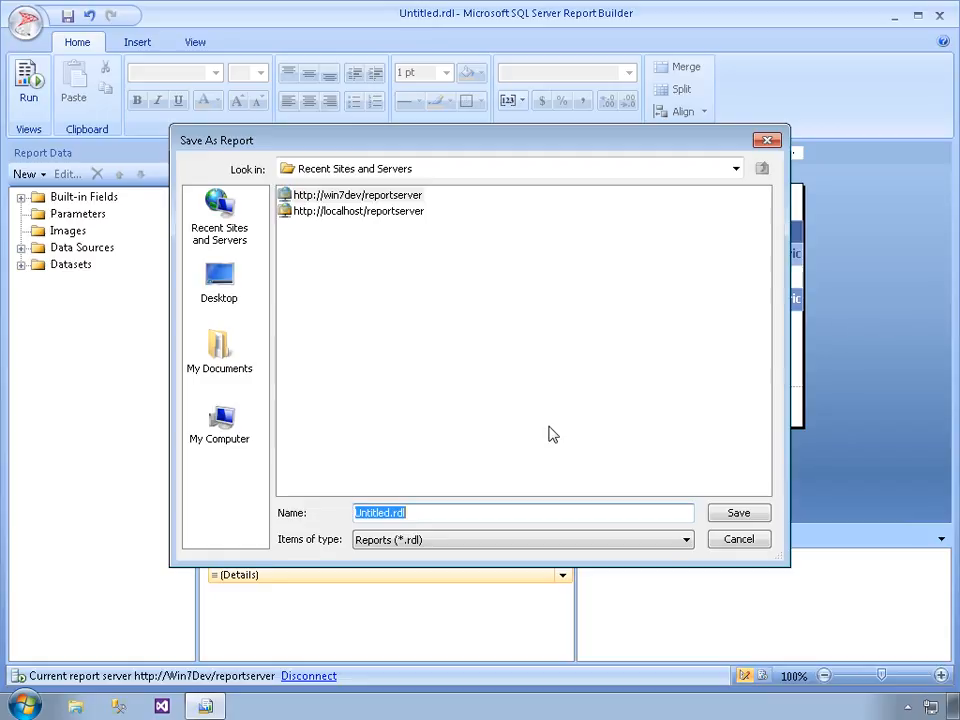
{"action": "type", "text": "Products"}
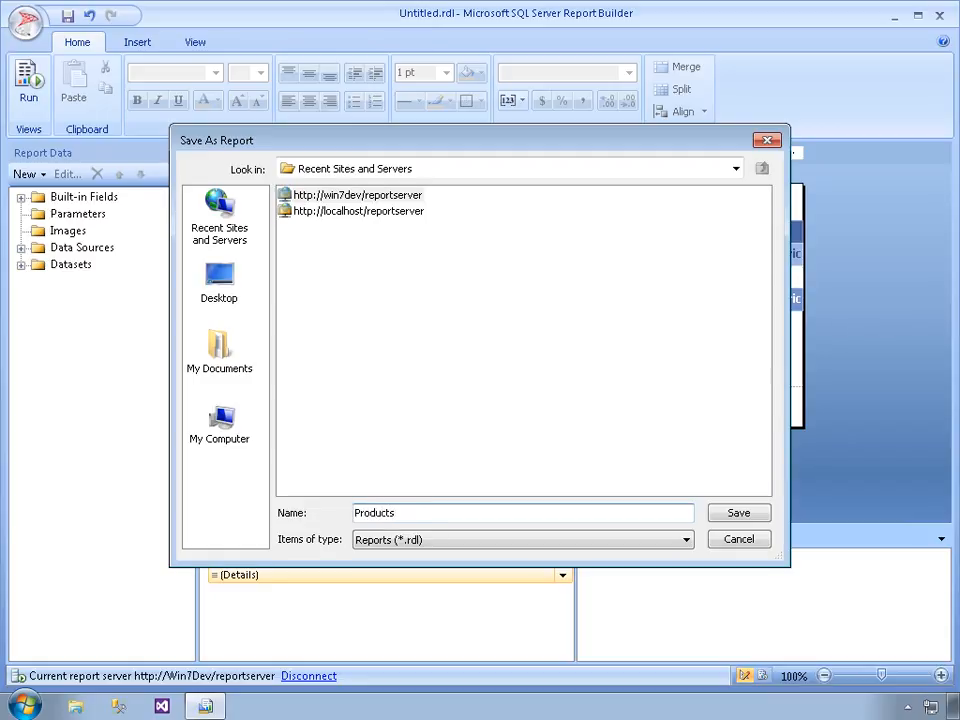
{"action": "type", "text": "ByCategory"}
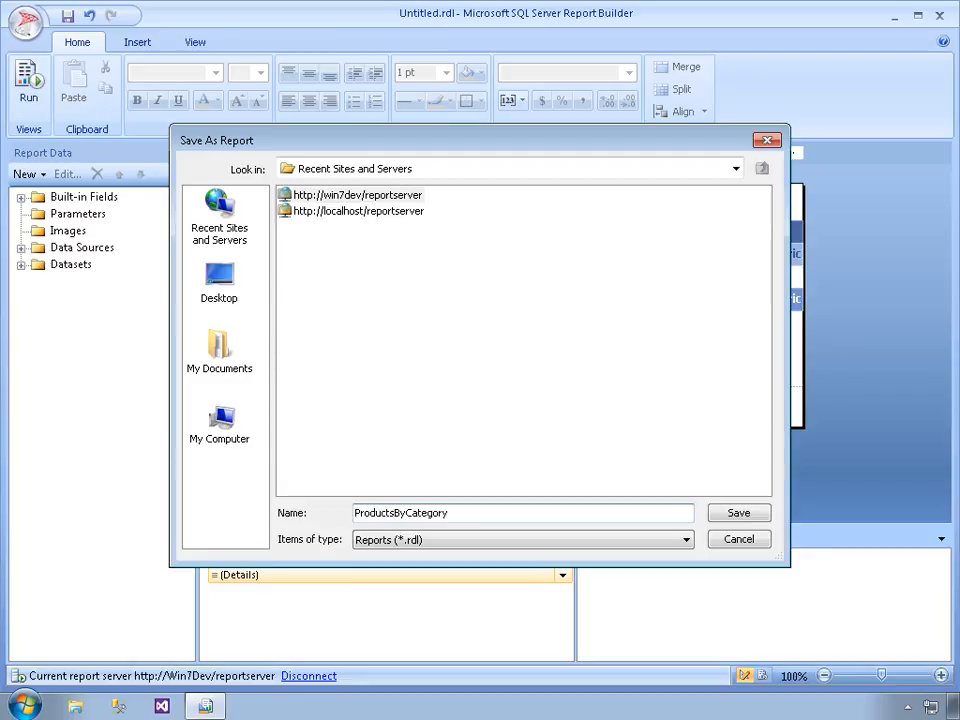
Try to save the report directly in the Recent Sites and Servers location and check the error details
{"action": "left_click", "coordinate": [739, 513]}
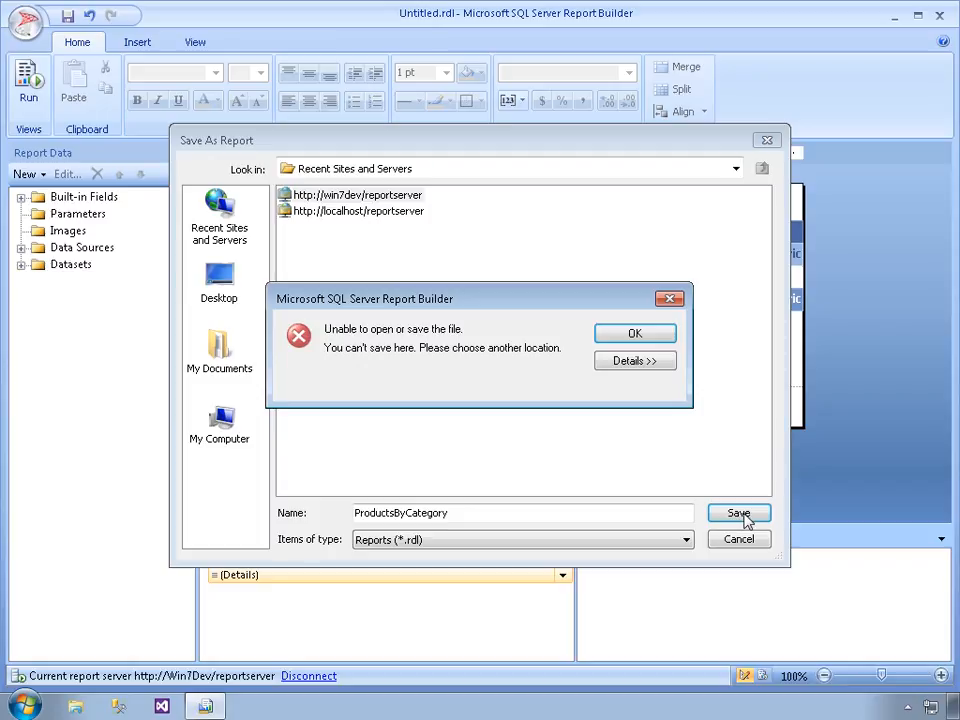
{"action": "left_click", "coordinate": [643, 366]}
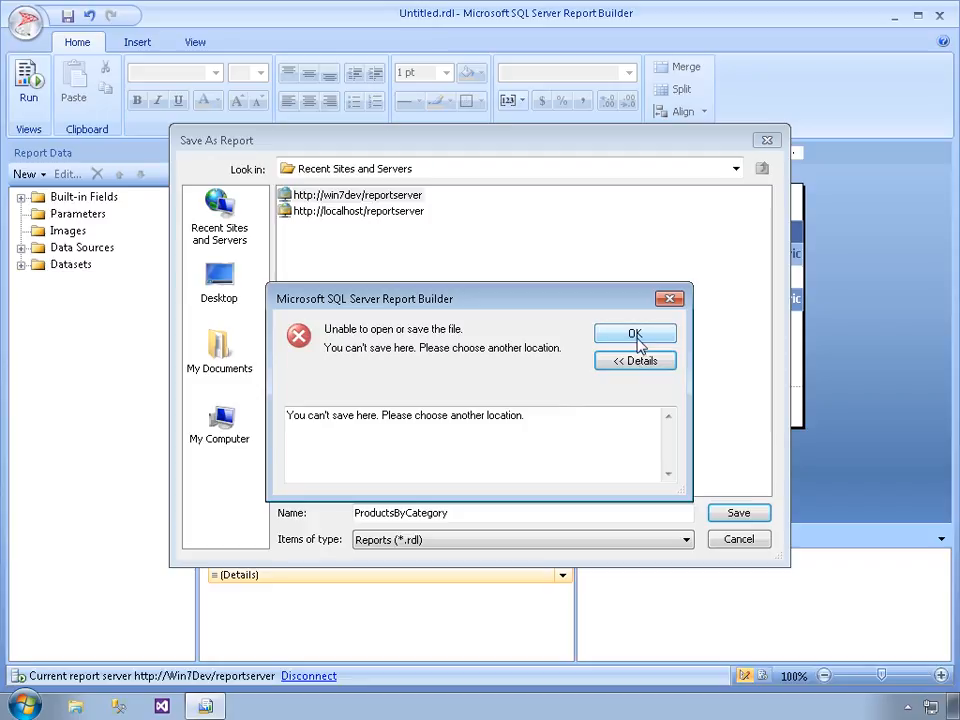
{"action": "left_click", "coordinate": [637, 339]}
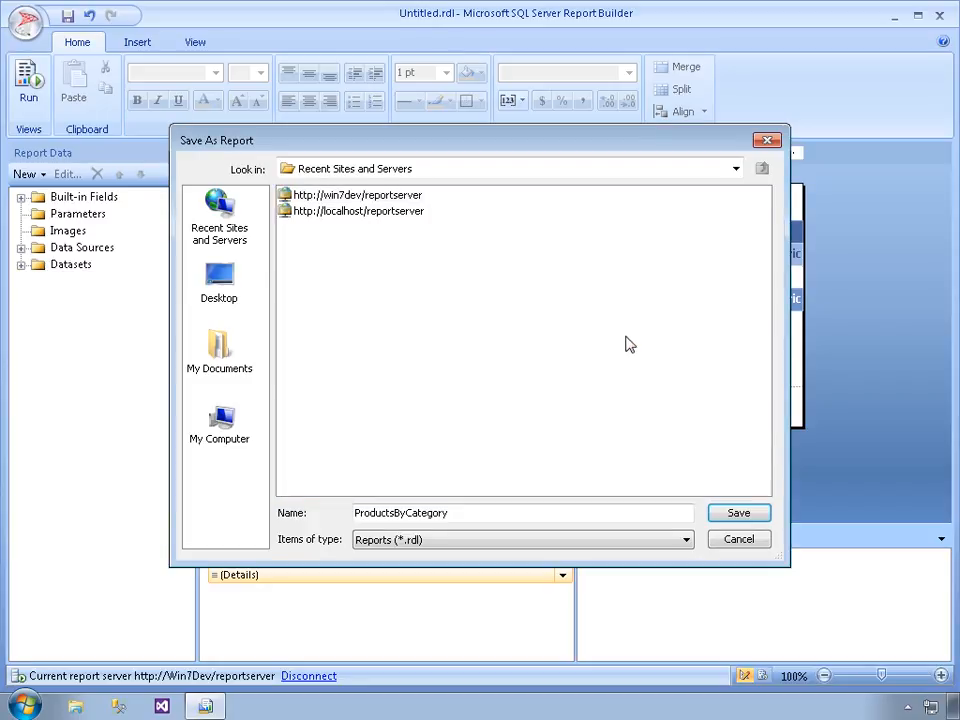
{"action": "left_click", "coordinate": [381, 197]}
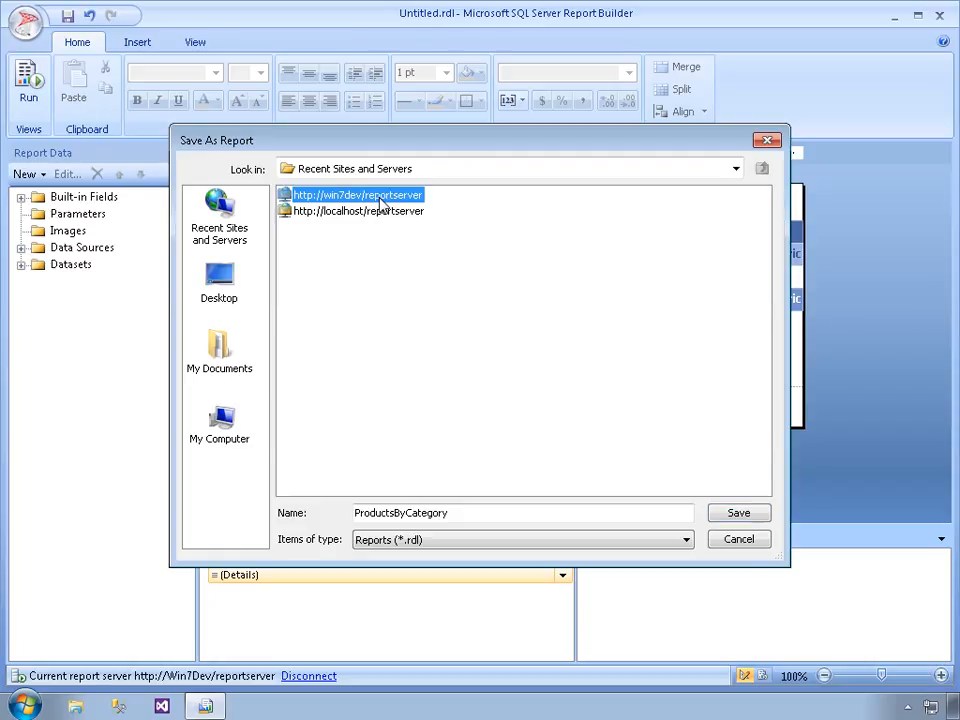
{"action": "double_click", "coordinate": [381, 197]}
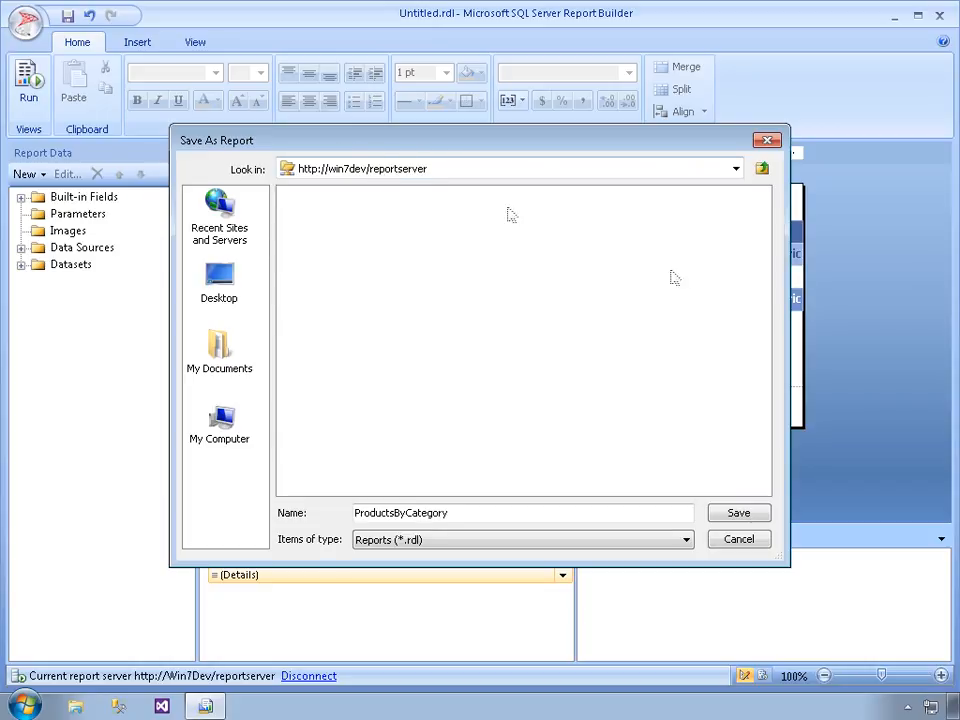
{"action": "left_click", "coordinate": [738, 513]}
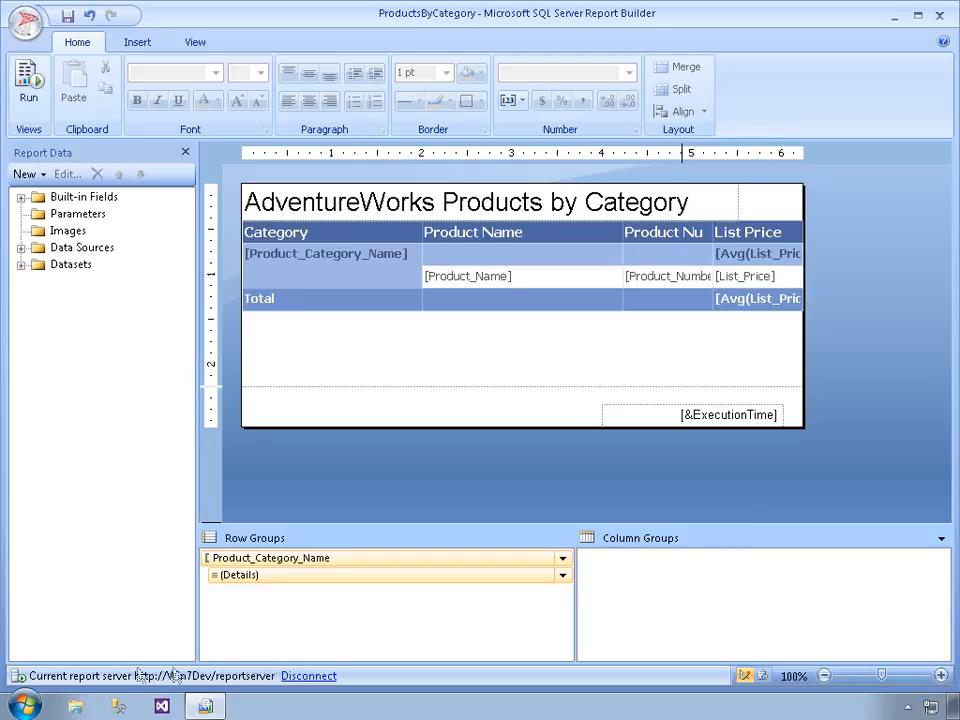
Switch to Internet Explorer and try to open Report Manager at win7dev/Reports
{"action": "left_click", "coordinate": [26, 706]}
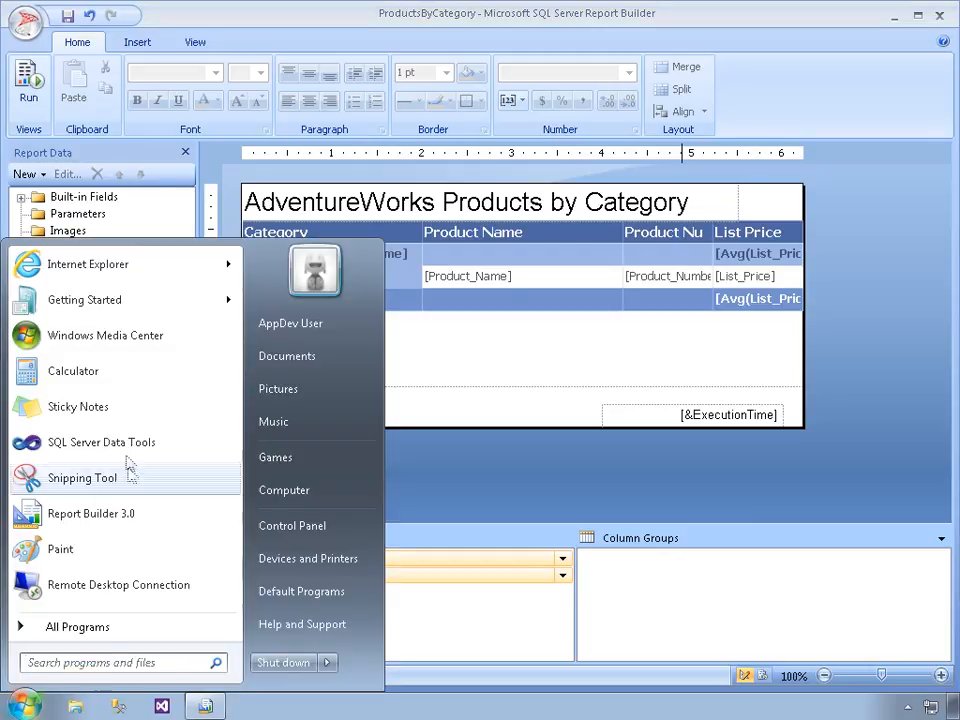
{"action": "left_click", "coordinate": [122, 265]}
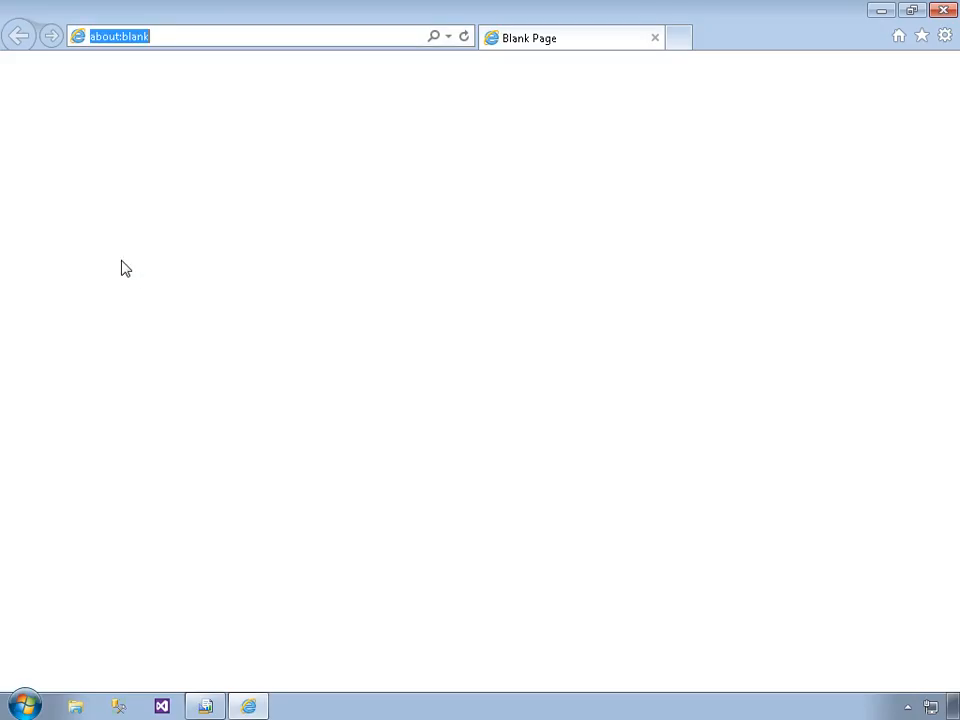
{"action": "type", "text": "win"}
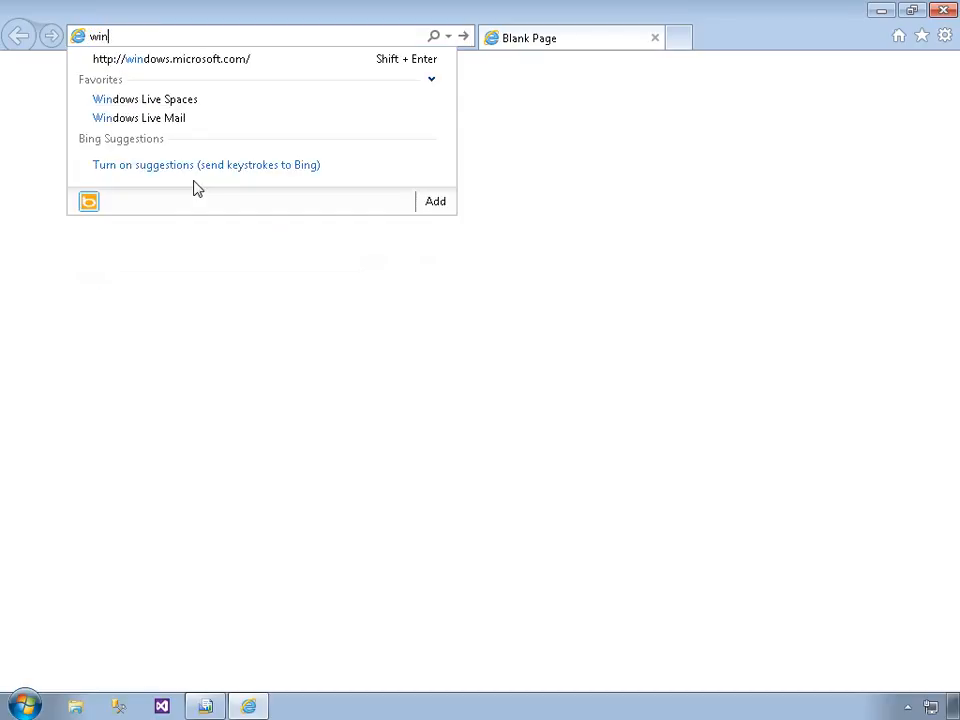
{"action": "type", "text": "7d"}
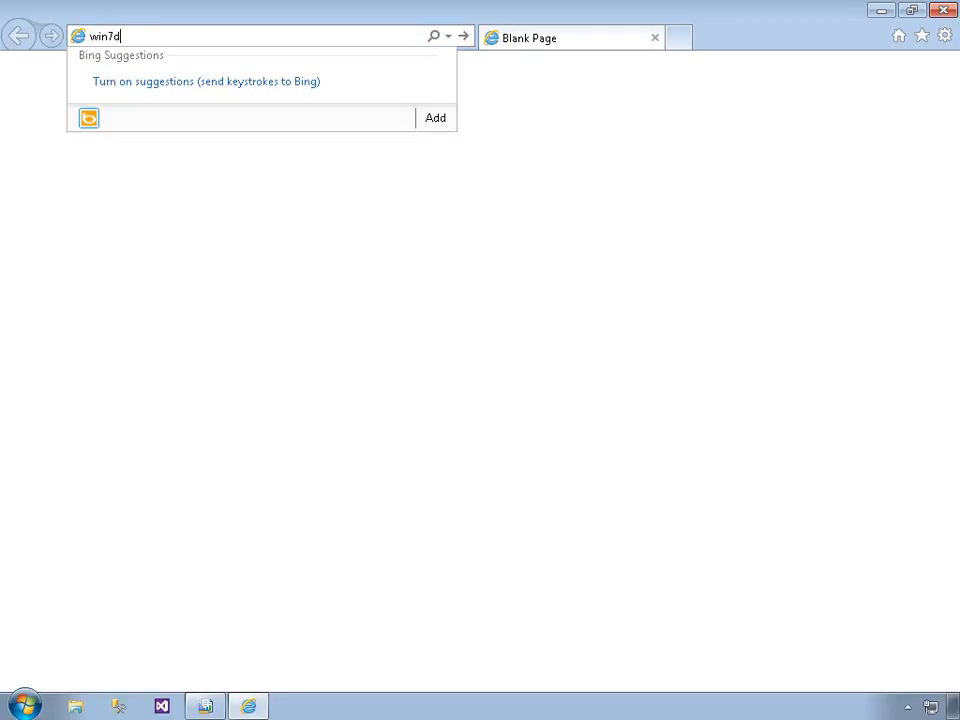
{"action": "type", "text": "ev/Reports"}
{"action": "key", "text": "Return"}
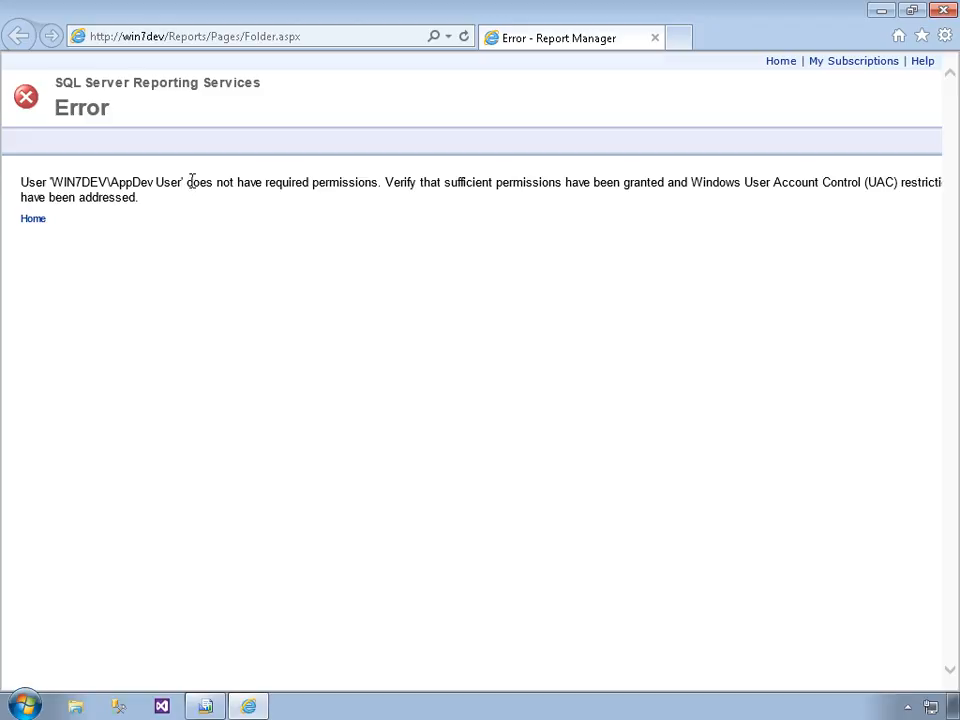
Try to open the Report Manager page with localhost as the server name, and close the browser
{"action": "double_click", "coordinate": [143, 38]}
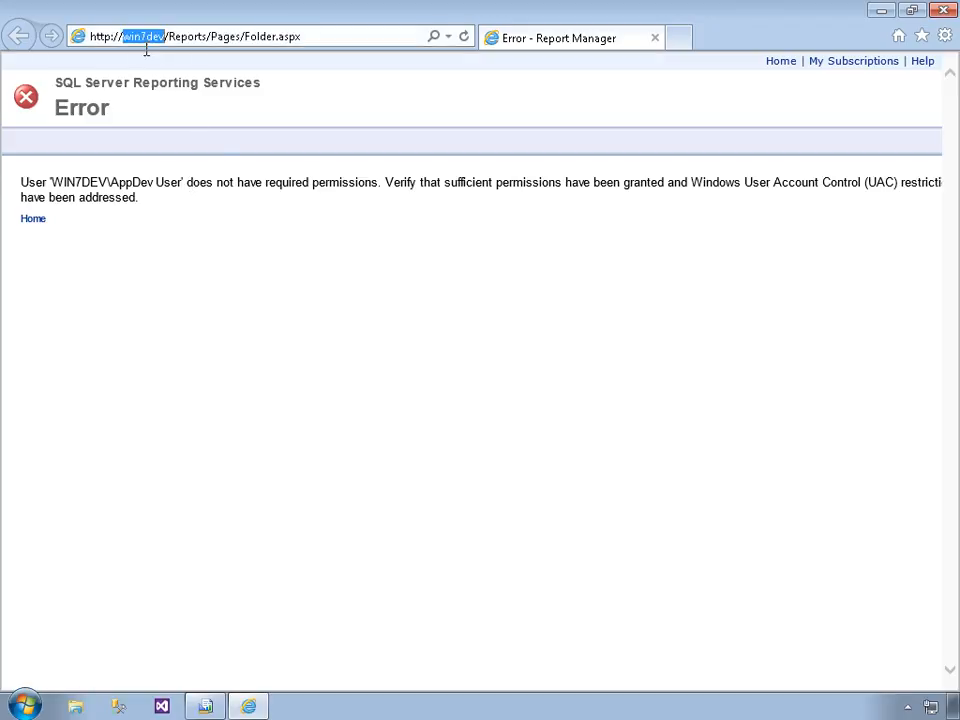
{"action": "type", "text": "local"}
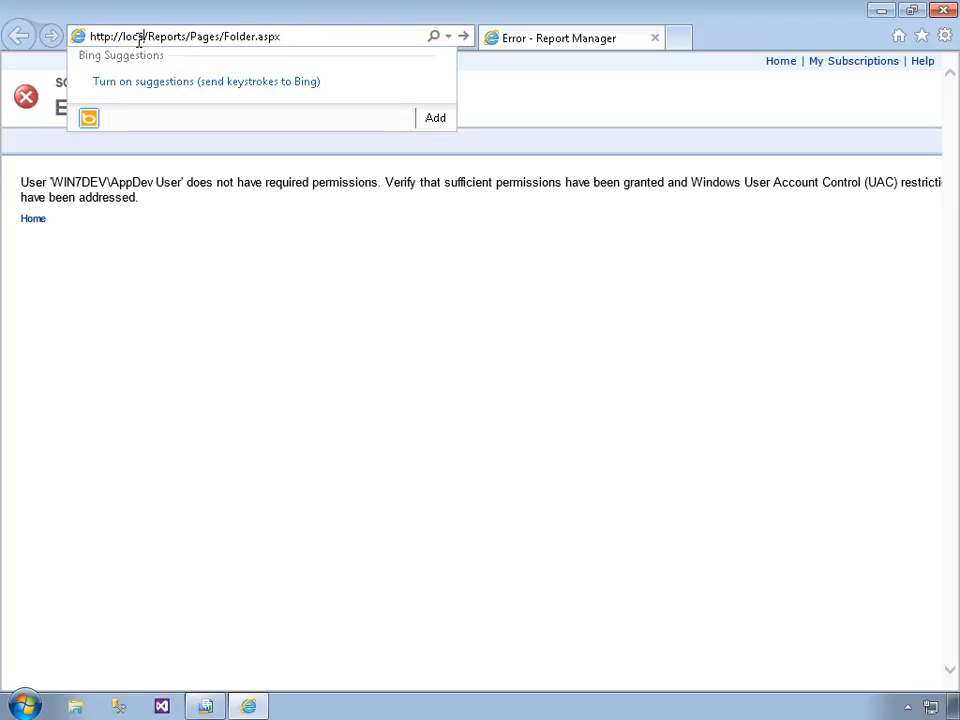
{"action": "type", "text": "host"}
{"action": "key", "text": "Return"}
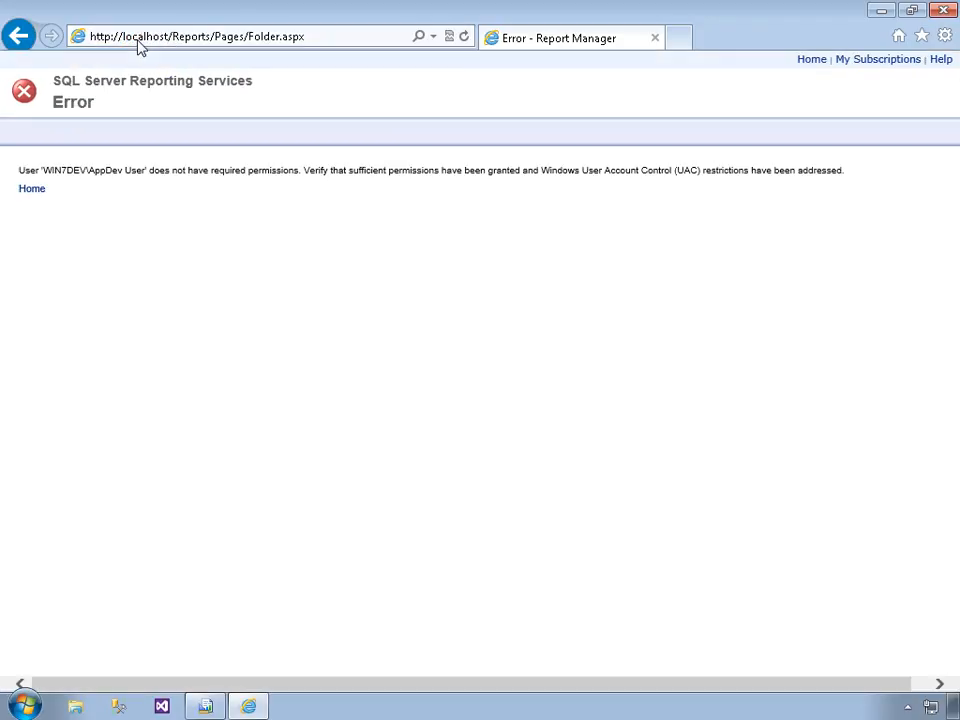
{"action": "left_click", "coordinate": [938, 20]}
Launch Internet Explorer as administrator and allow it to make changes to the computer
{"action": "left_click", "coordinate": [22, 707]}
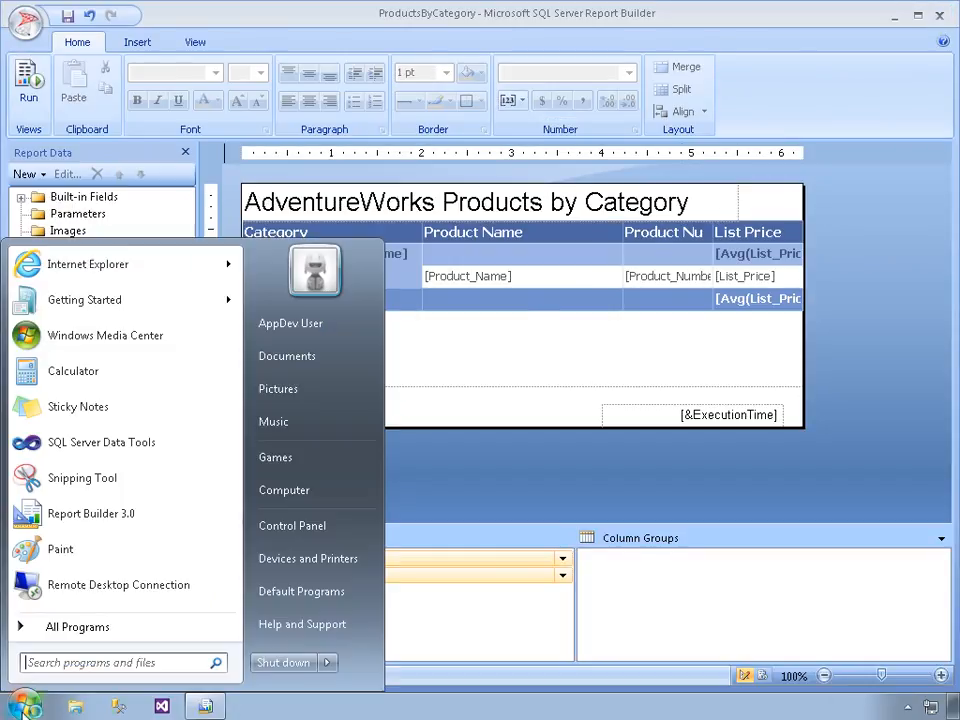
{"action": "right_click", "coordinate": [112, 265]}
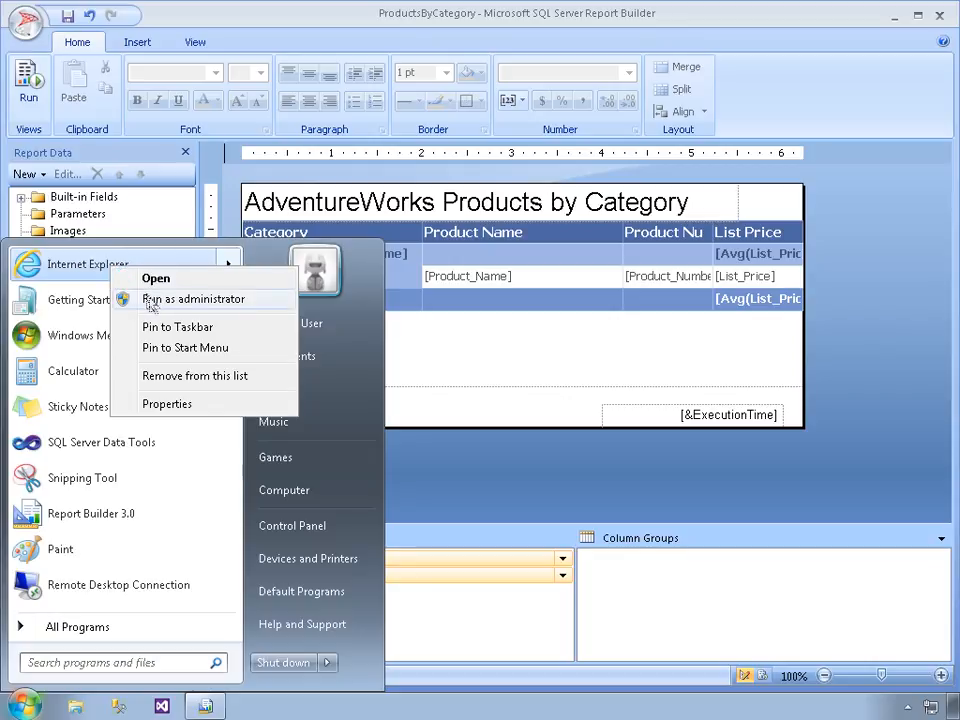
{"action": "left_click", "coordinate": [150, 302]}
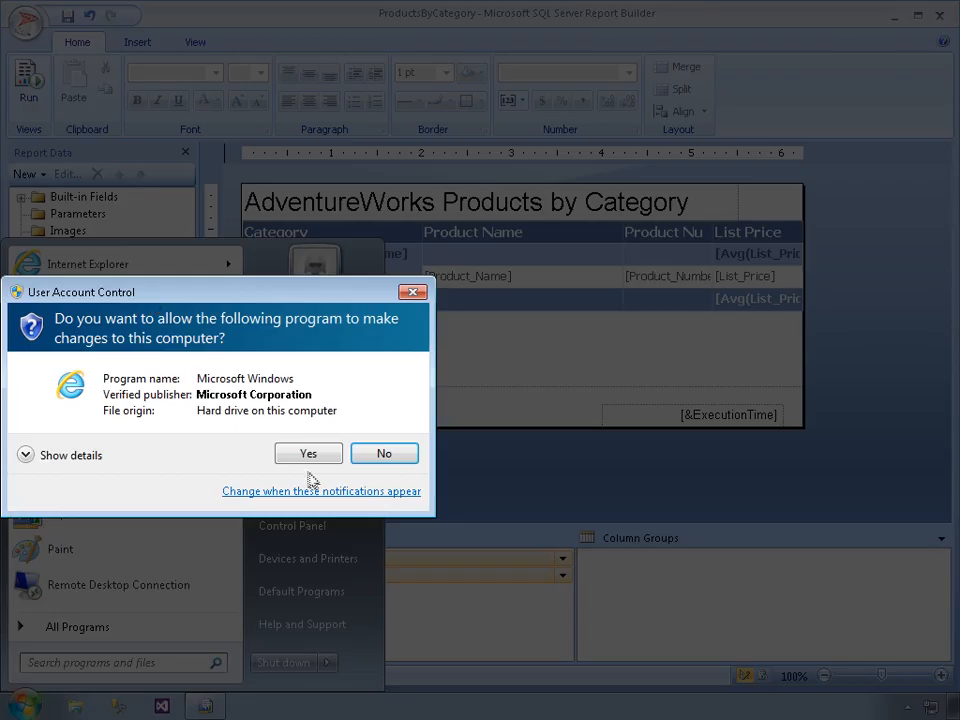
{"action": "left_click", "coordinate": [308, 453]}
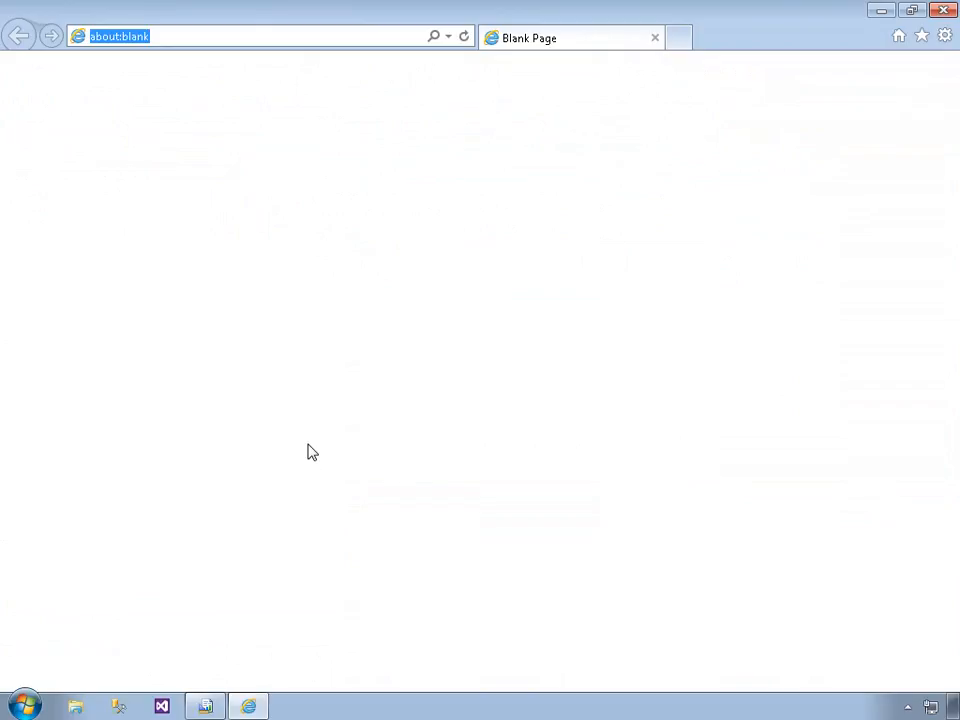
{"action": "type", "text": "http:"}
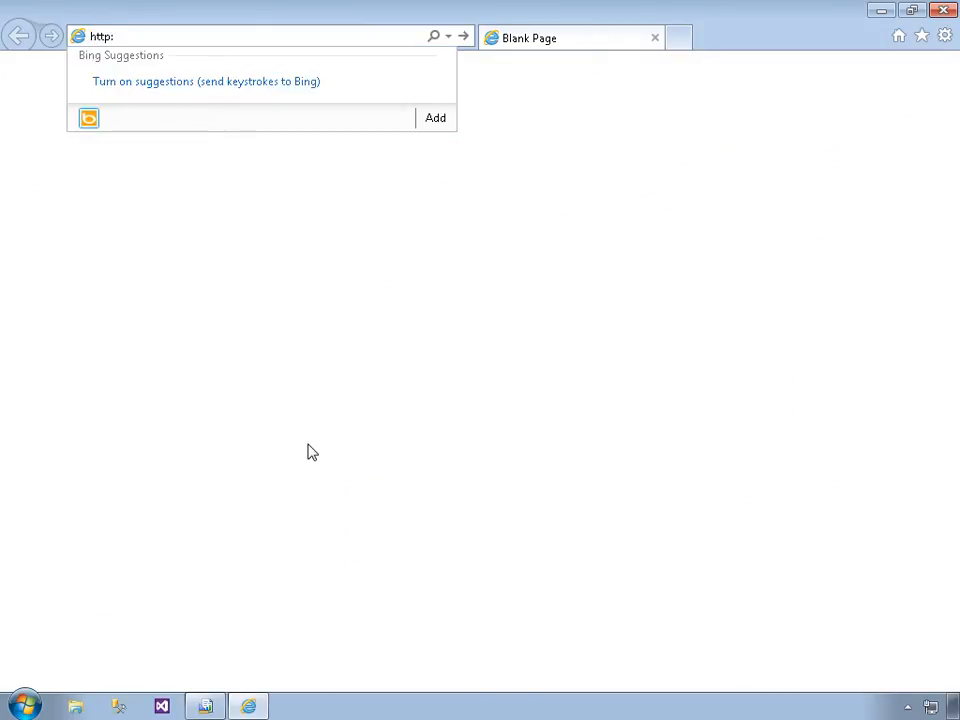
{"action": "type", "text": "//Win"}
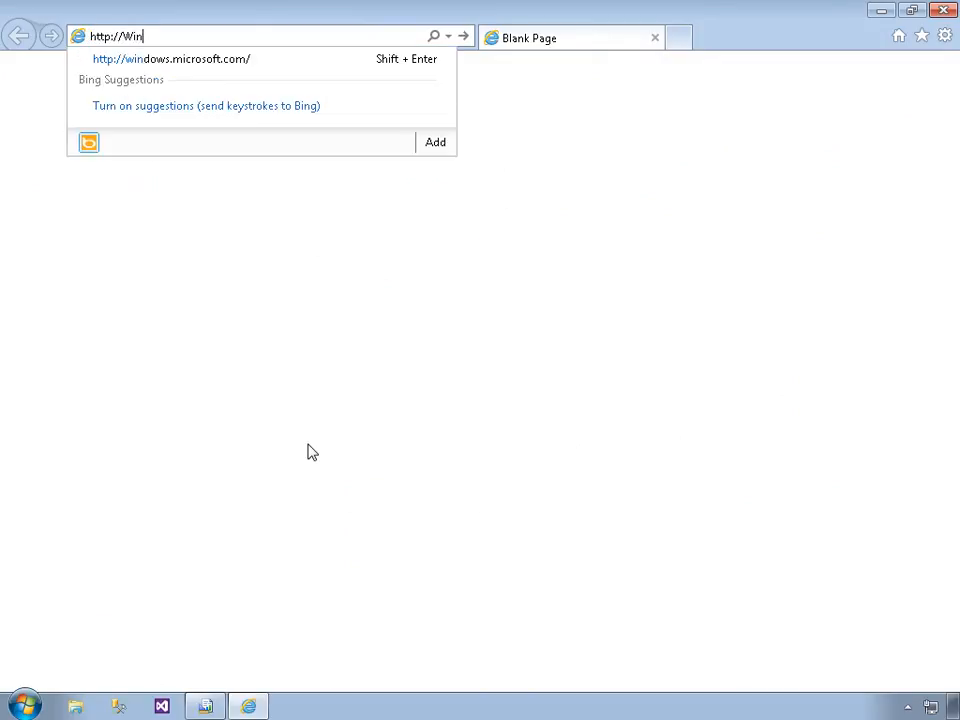
{"action": "type", "text": "7Dev/"}
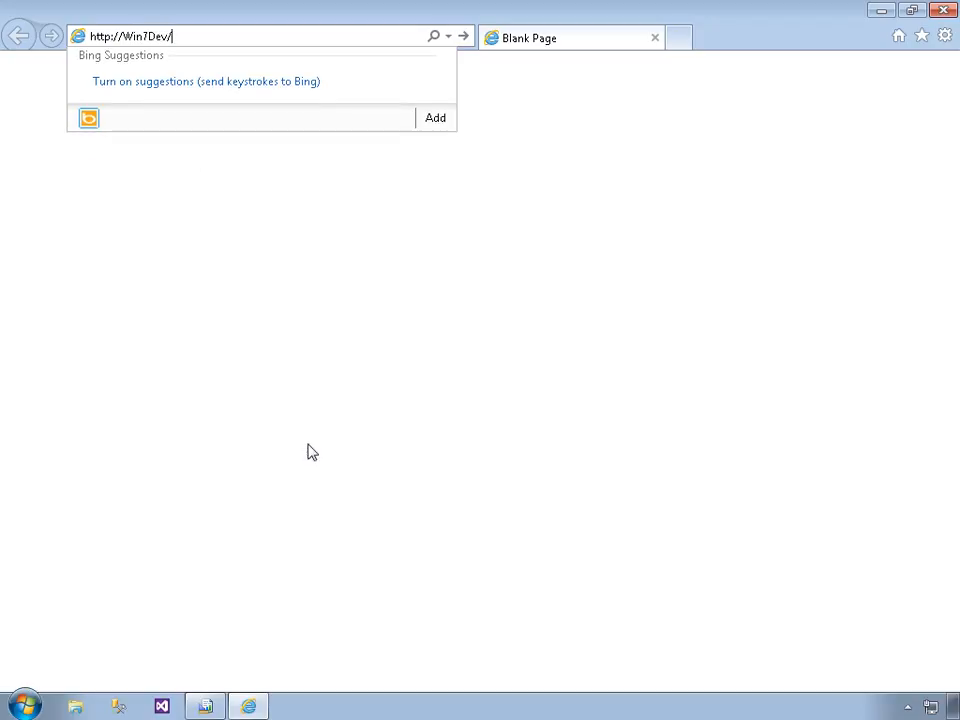
{"action": "type", "text": "Reports"}
{"action": "key", "text": "Return"}
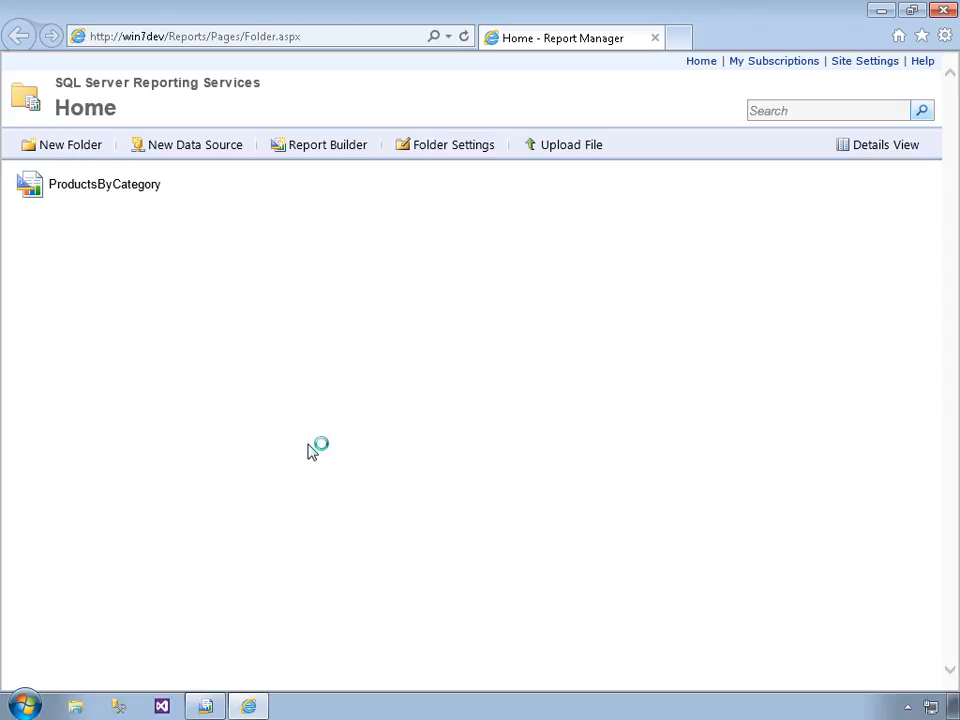
Open the ProductsByCategory report and expand the Bike Racks, Brakes, and Bottles and Cages categories to view their products
{"action": "left_click", "coordinate": [120, 188]}
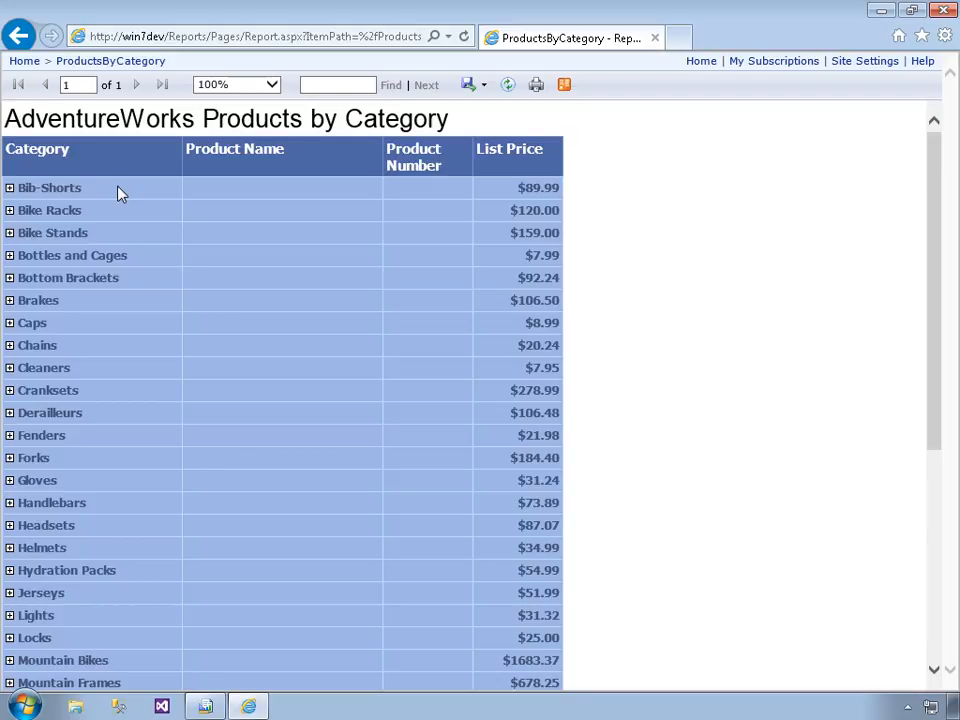
{"action": "left_click", "coordinate": [10, 211]}
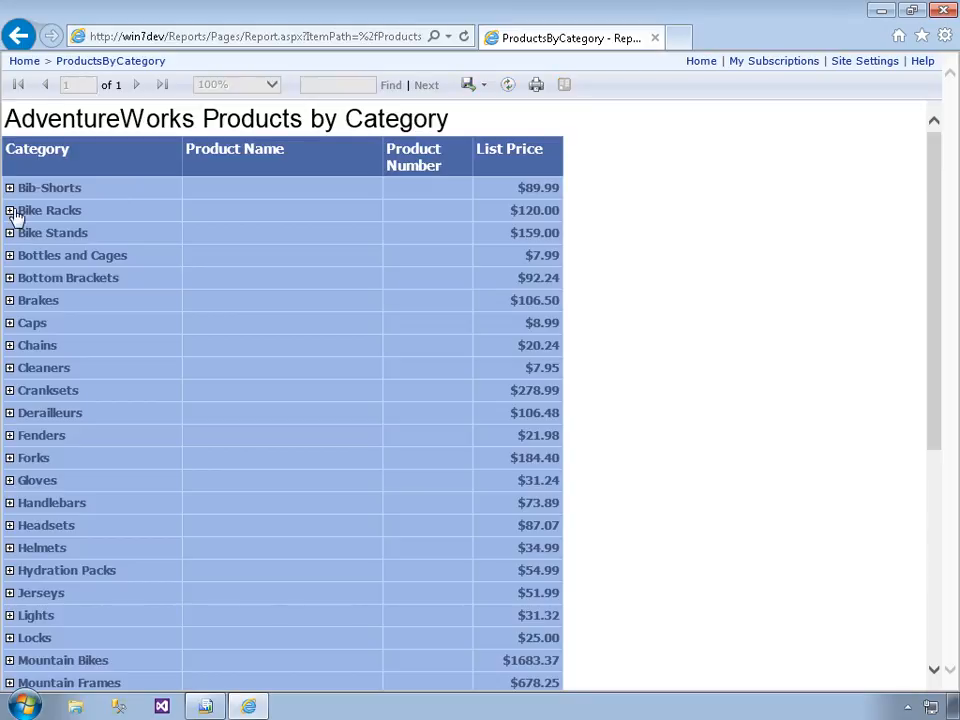
{"action": "left_click", "coordinate": [10, 323]}
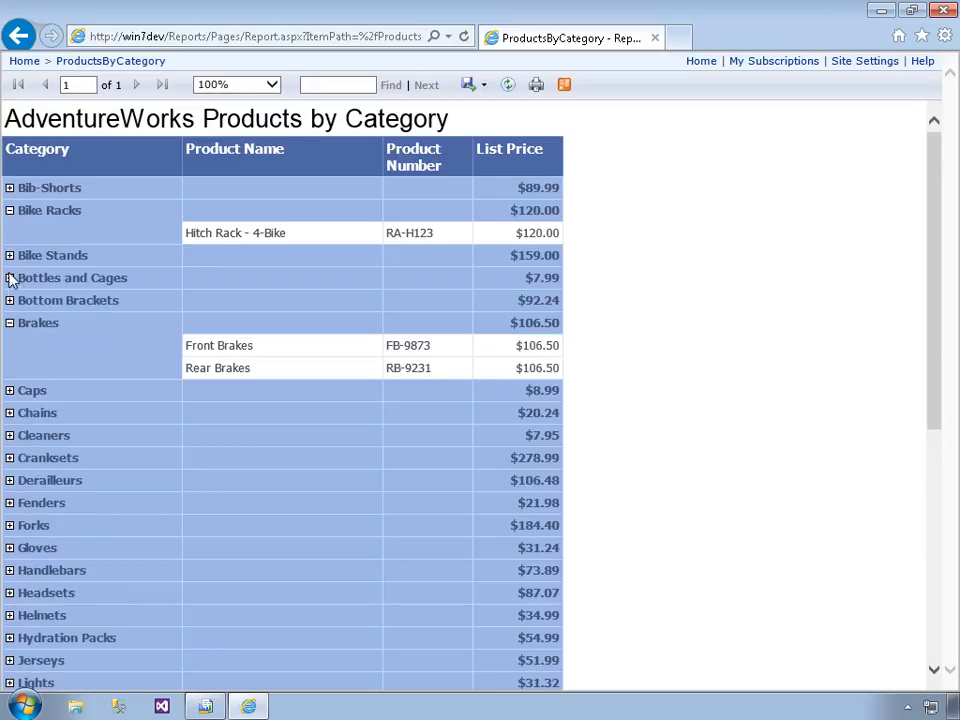
{"action": "left_click", "coordinate": [10, 279]}
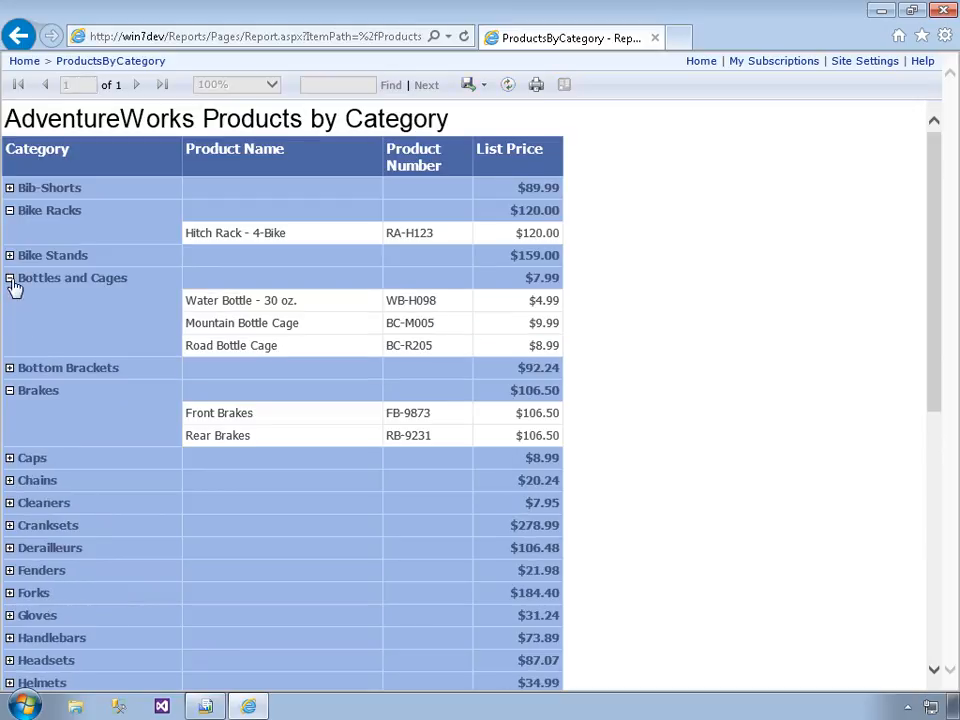